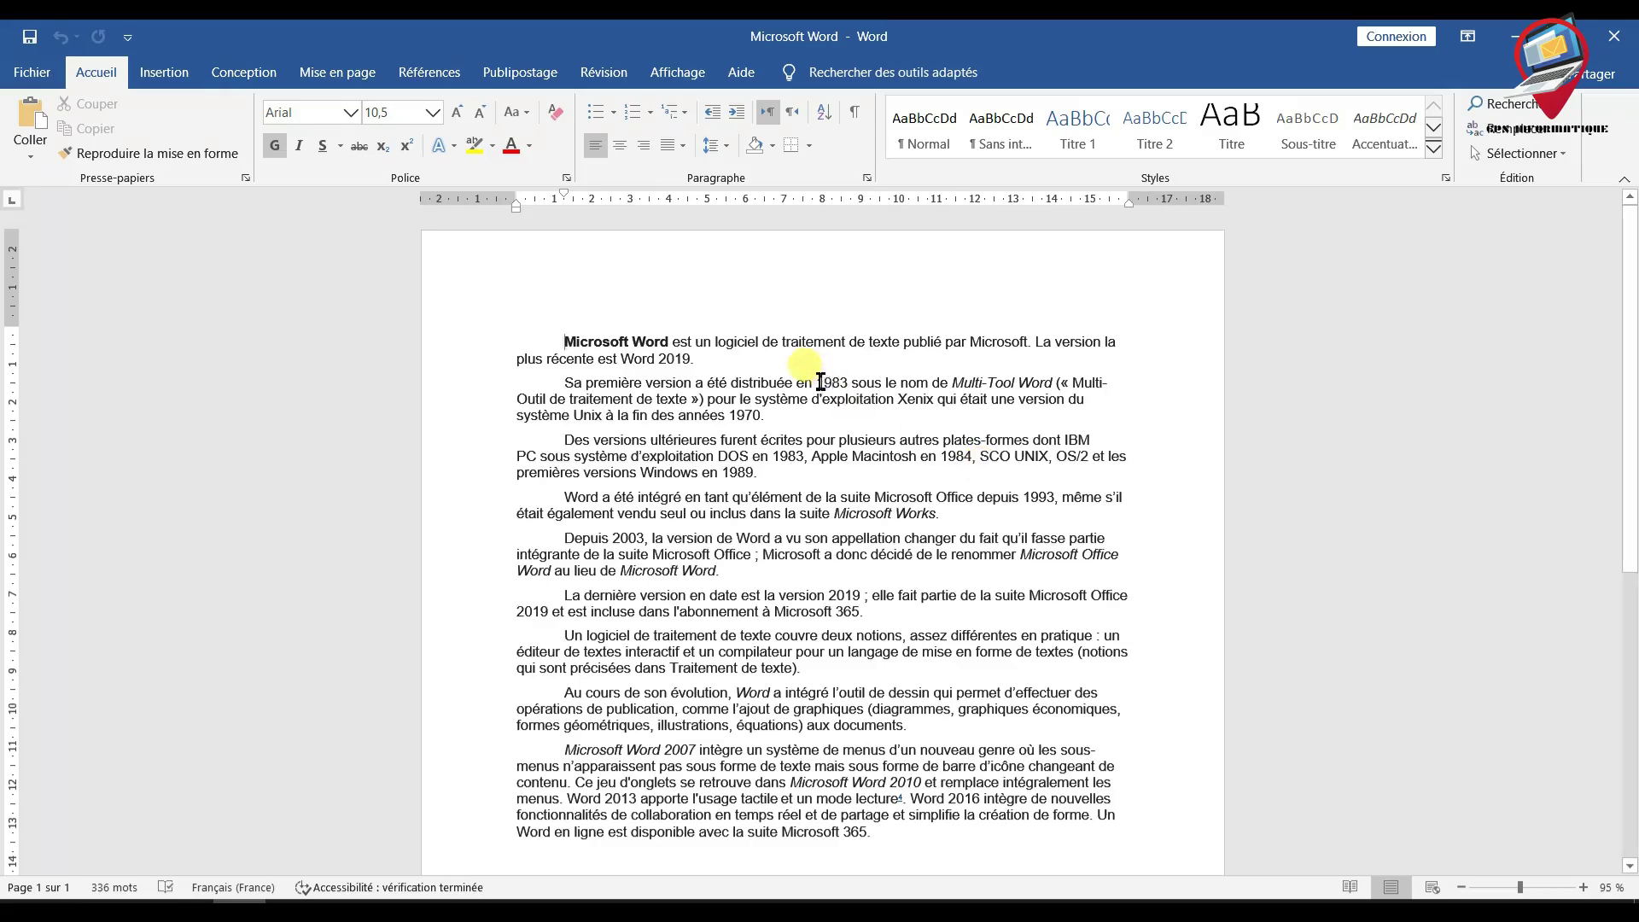
- Insert a page break before the paragraph starting "Des versions ultérieures furent écrites"
click(362, 83)
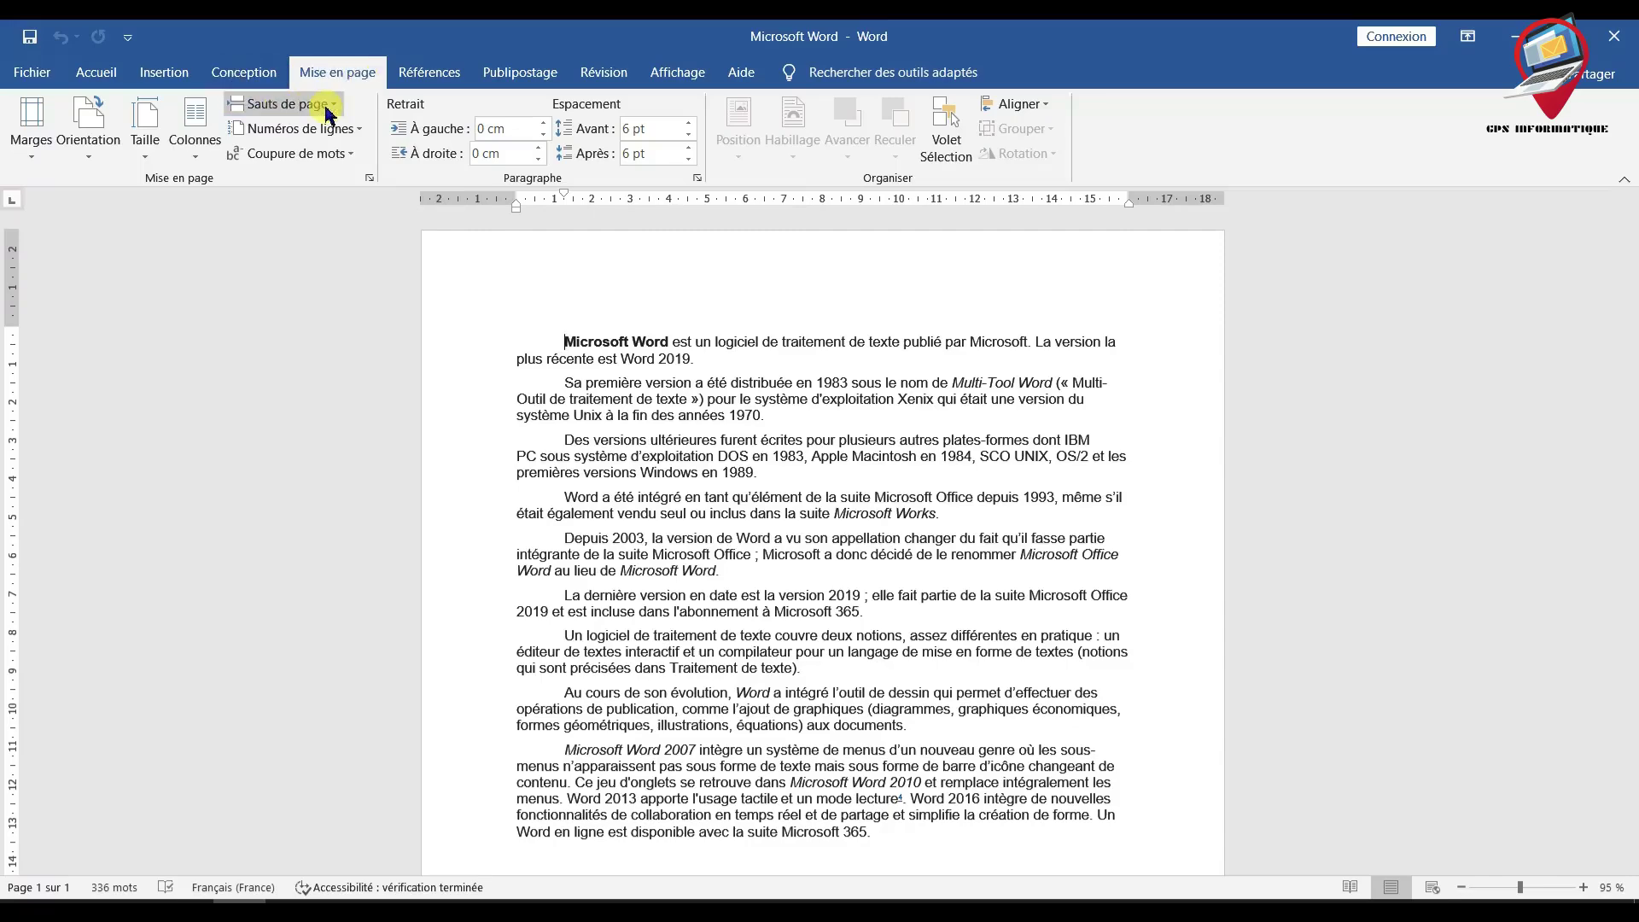
click(336, 105)
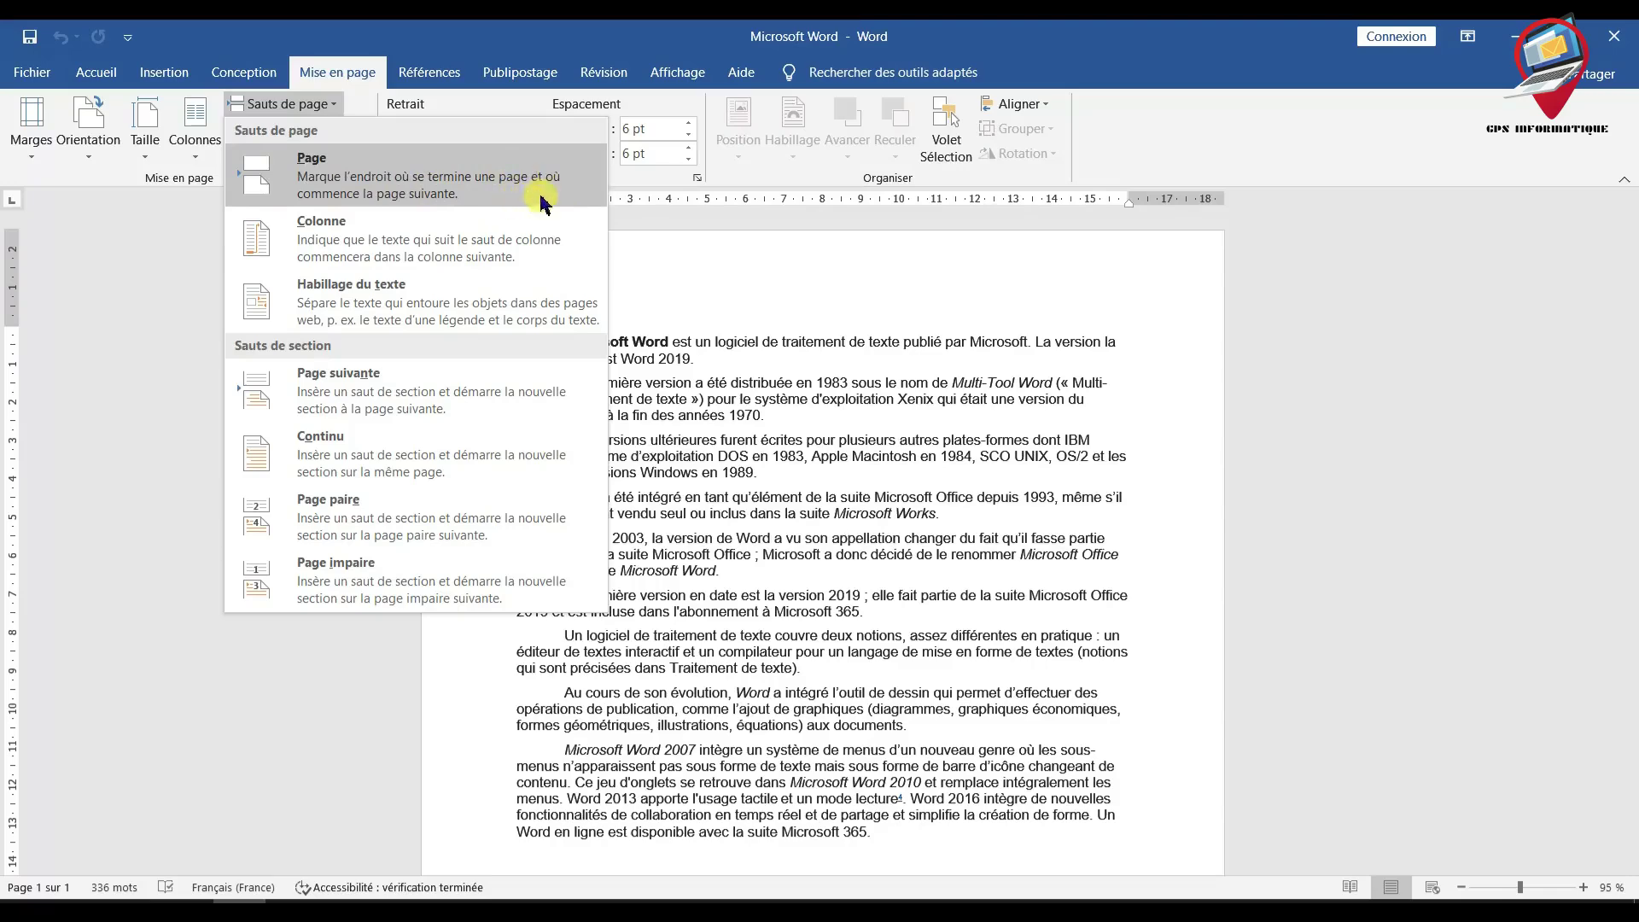
click(702, 349)
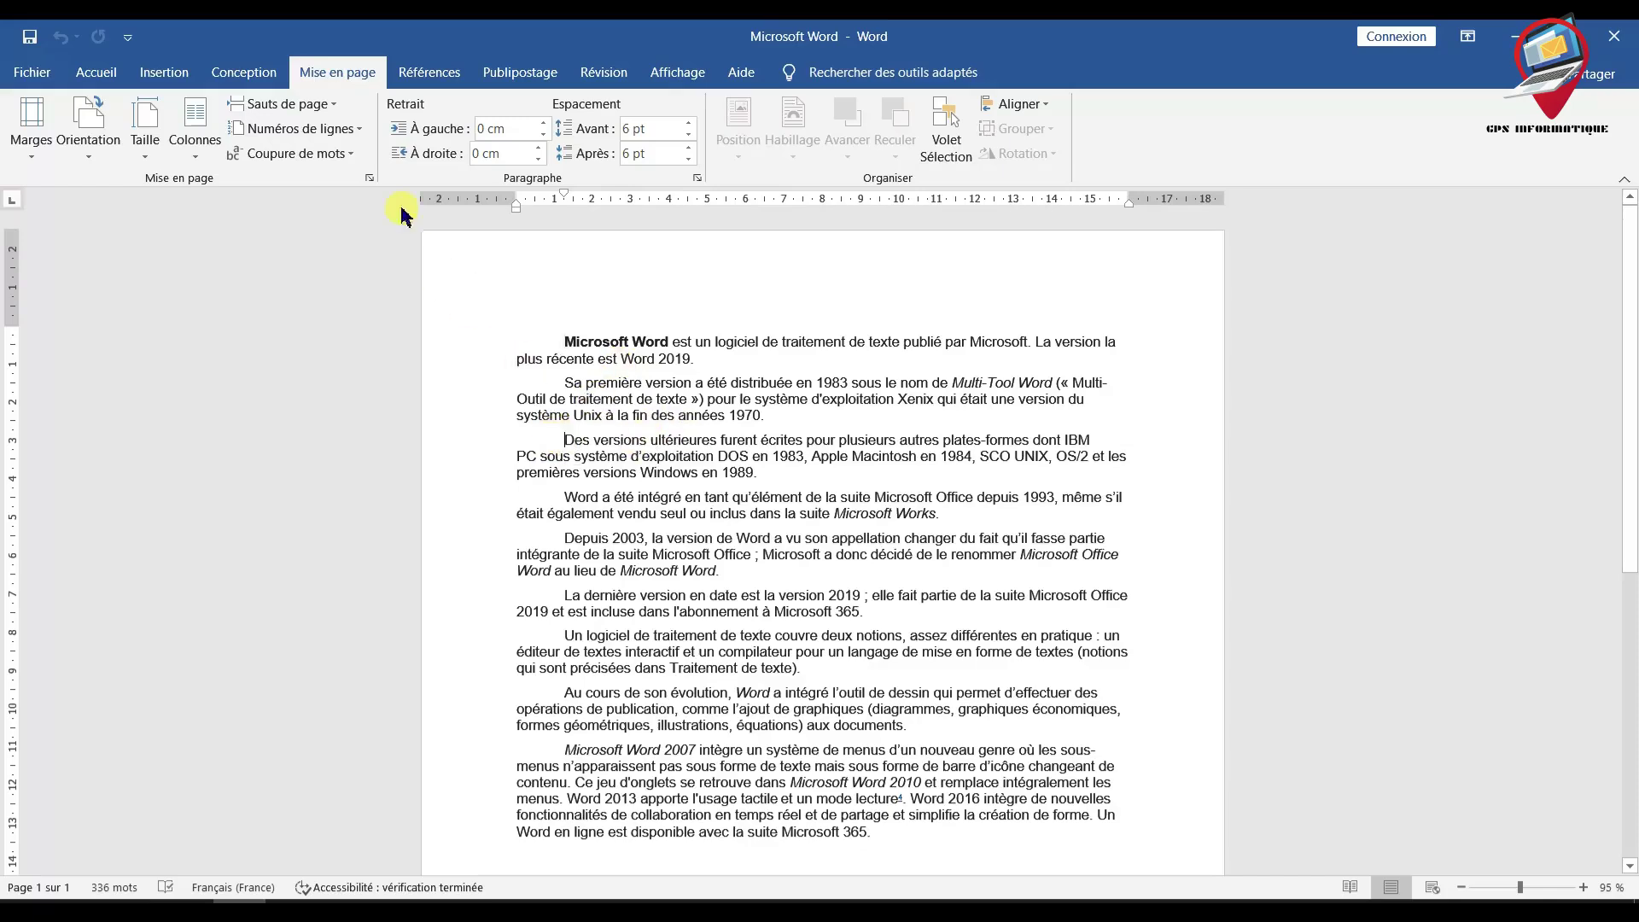
click(336, 110)
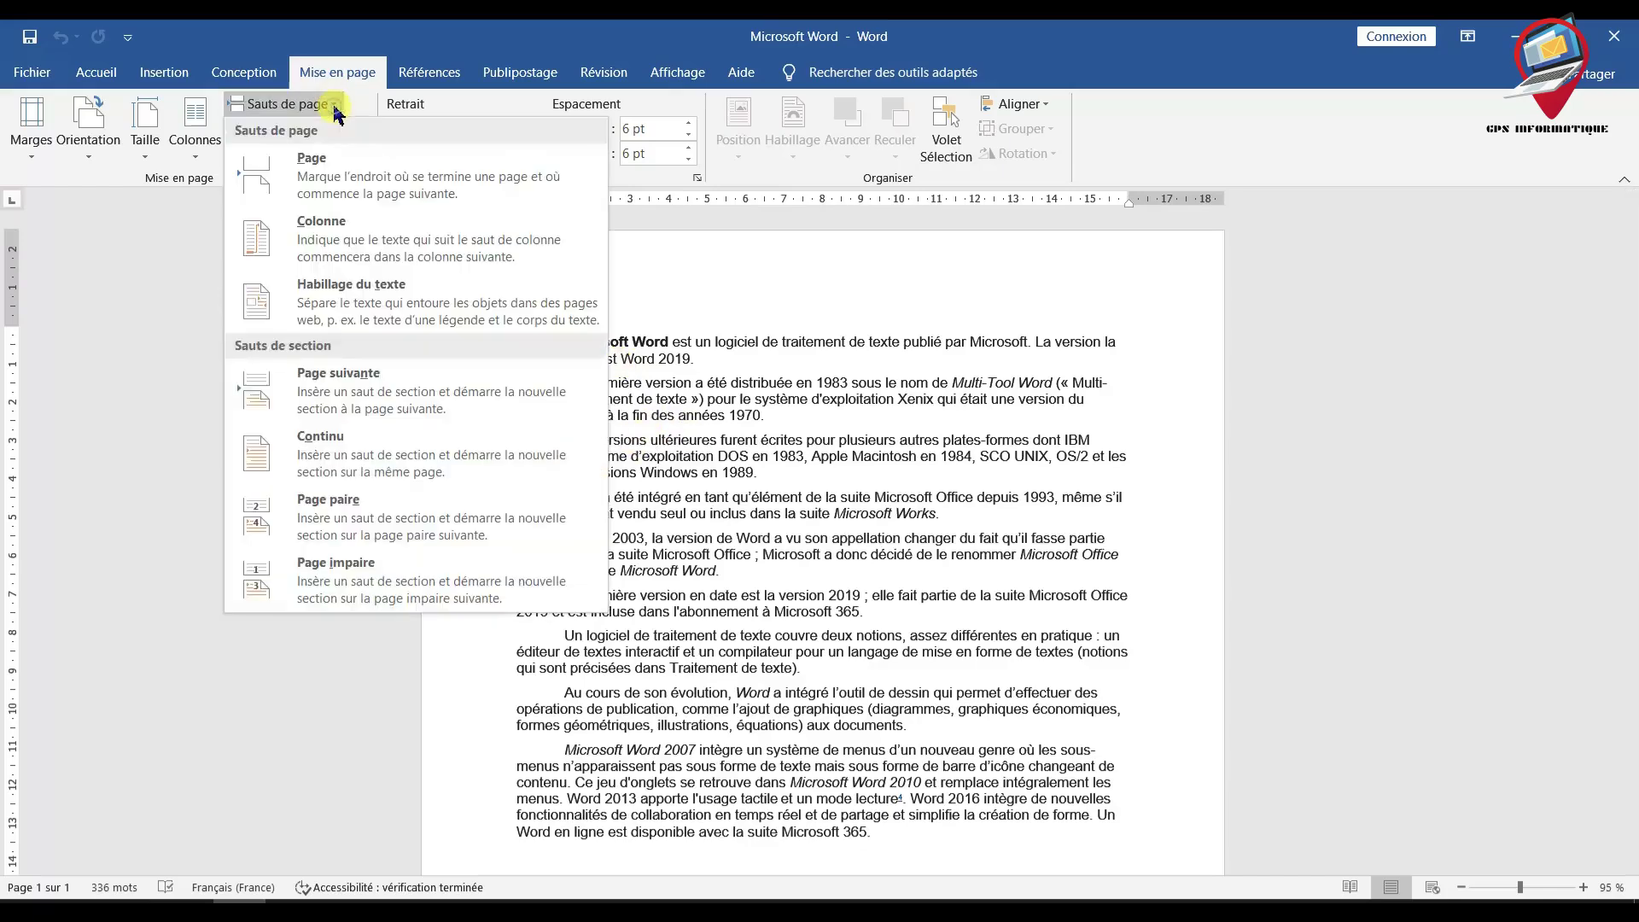
click(377, 189)
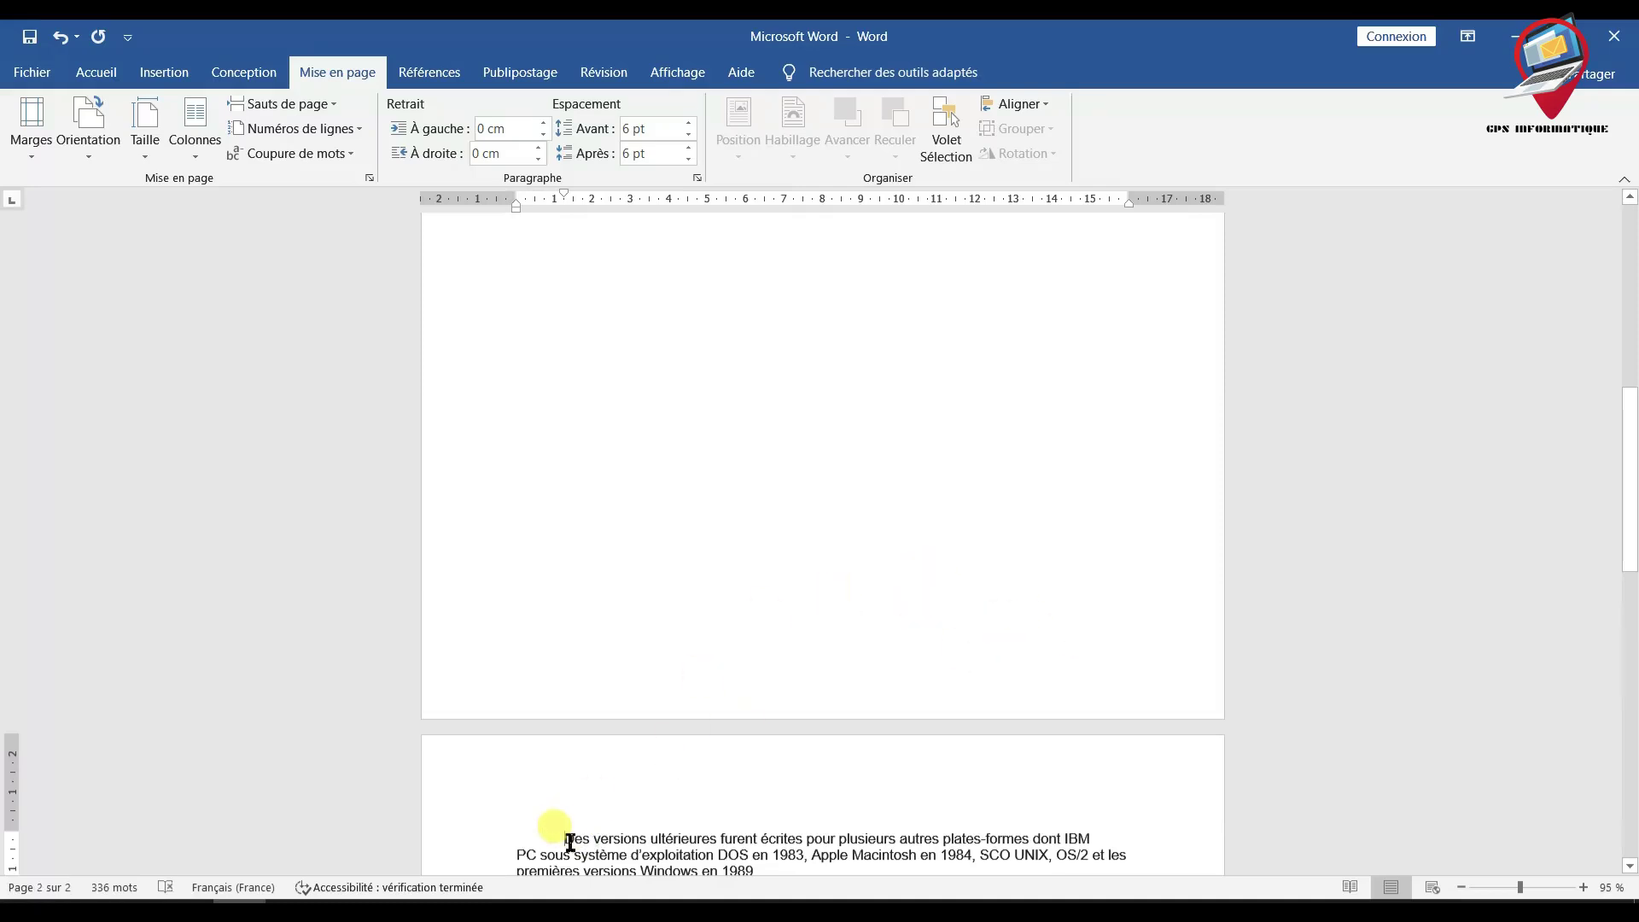
scroll(569, 840, down, 2)
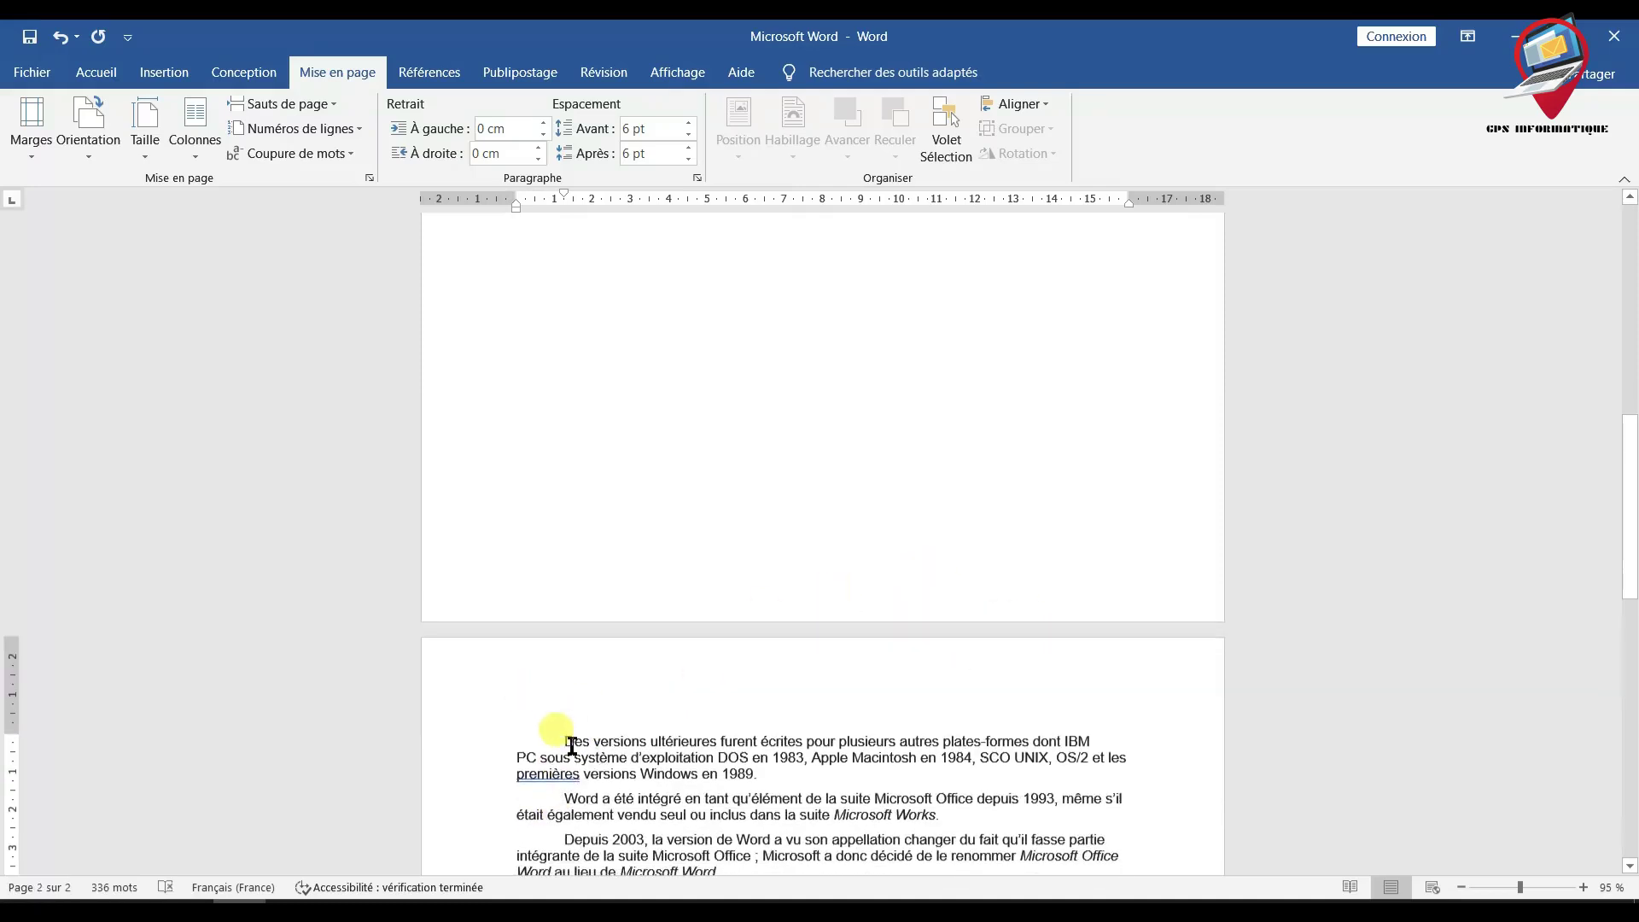
scroll(1195, 648, up, 9)
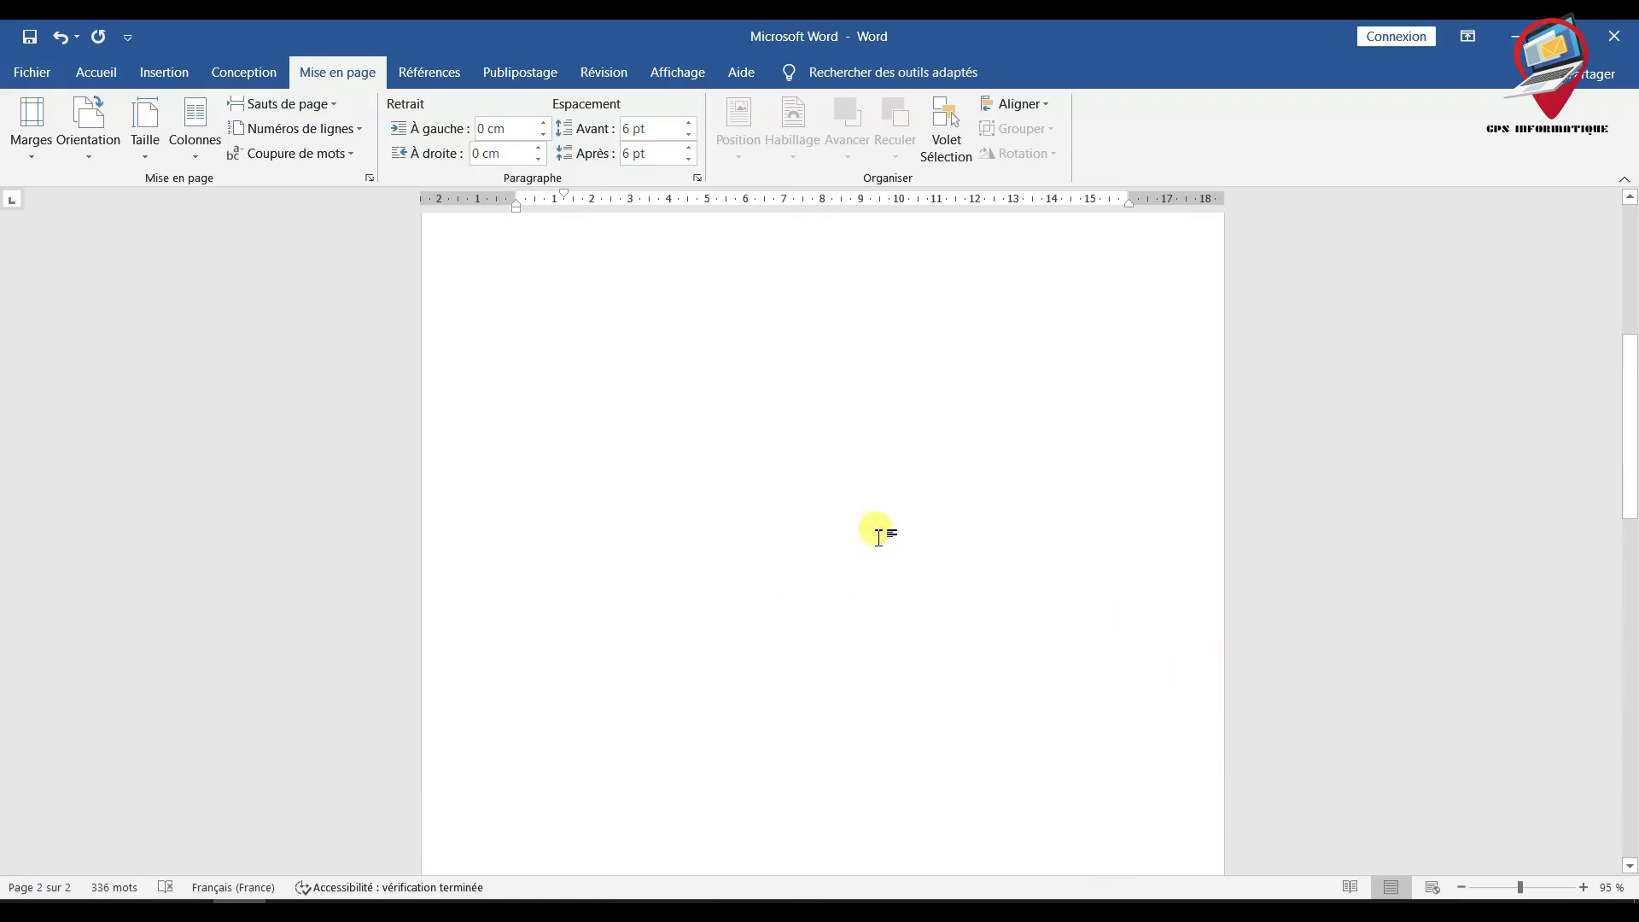
scroll(877, 518, up, 2)
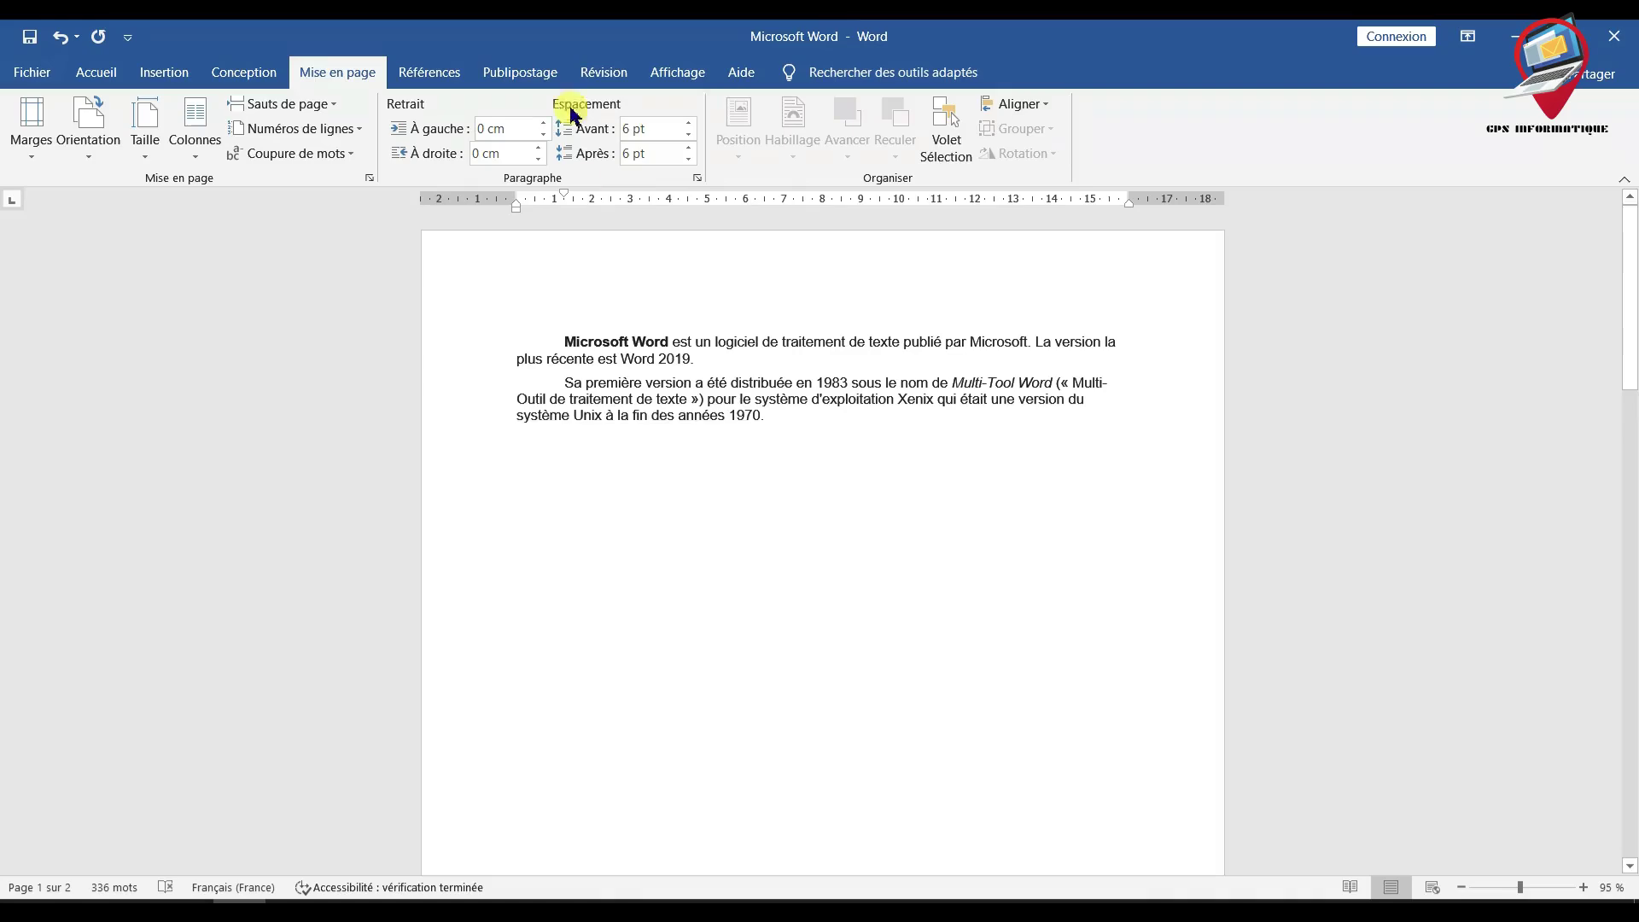
- Switch the page movement to side by side to compare the two pages and review the available break types
click(676, 72)
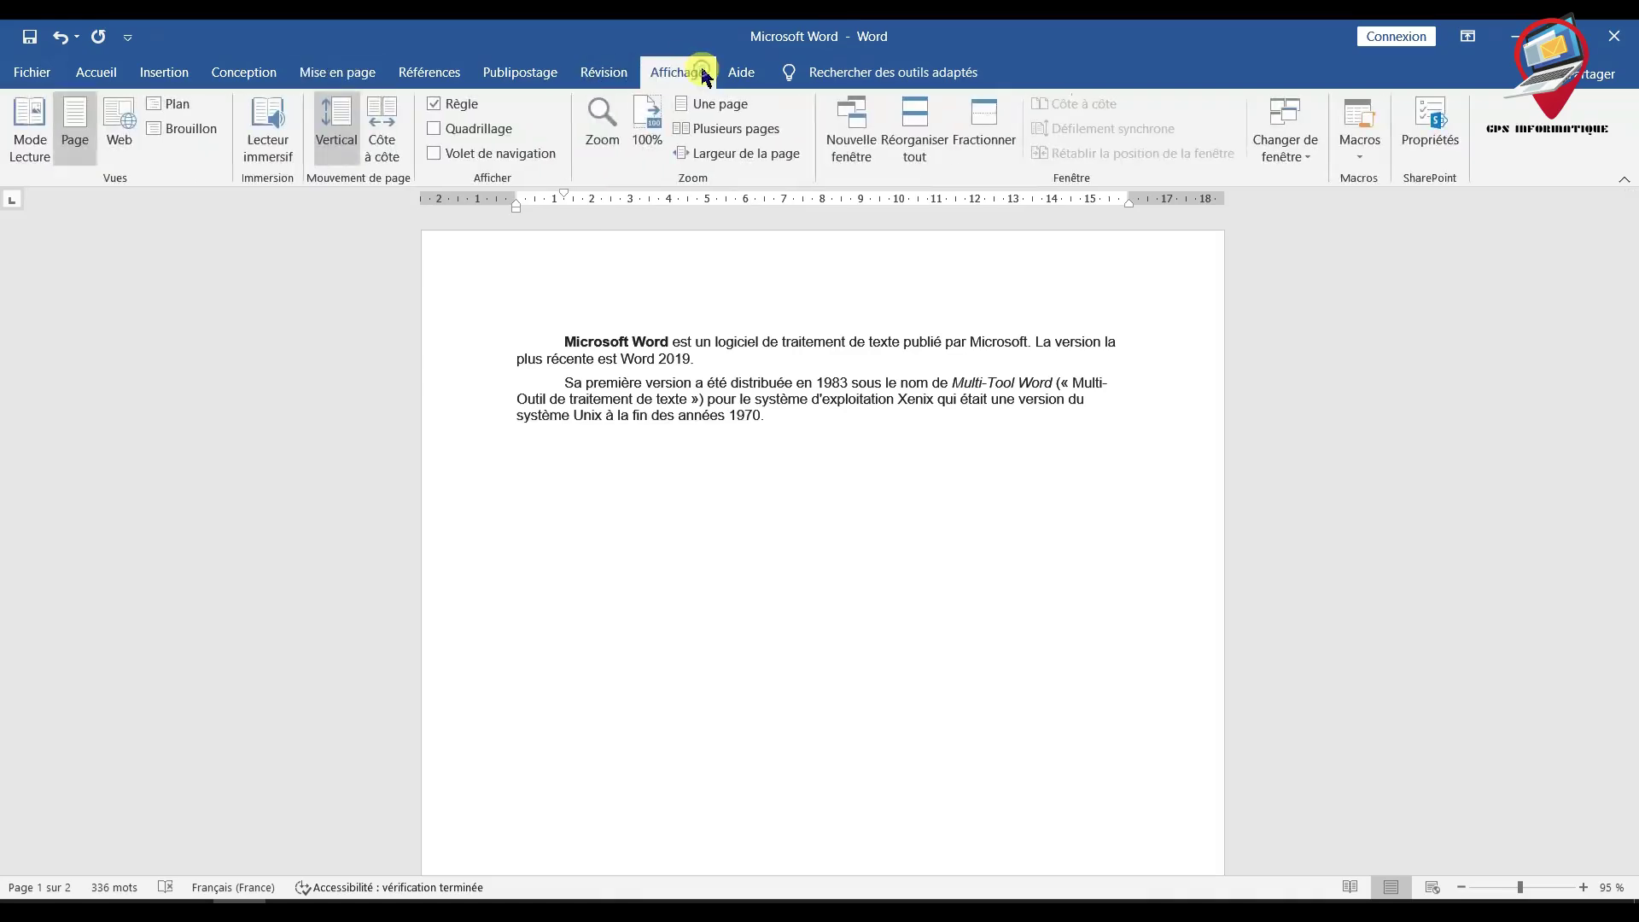
click(383, 124)
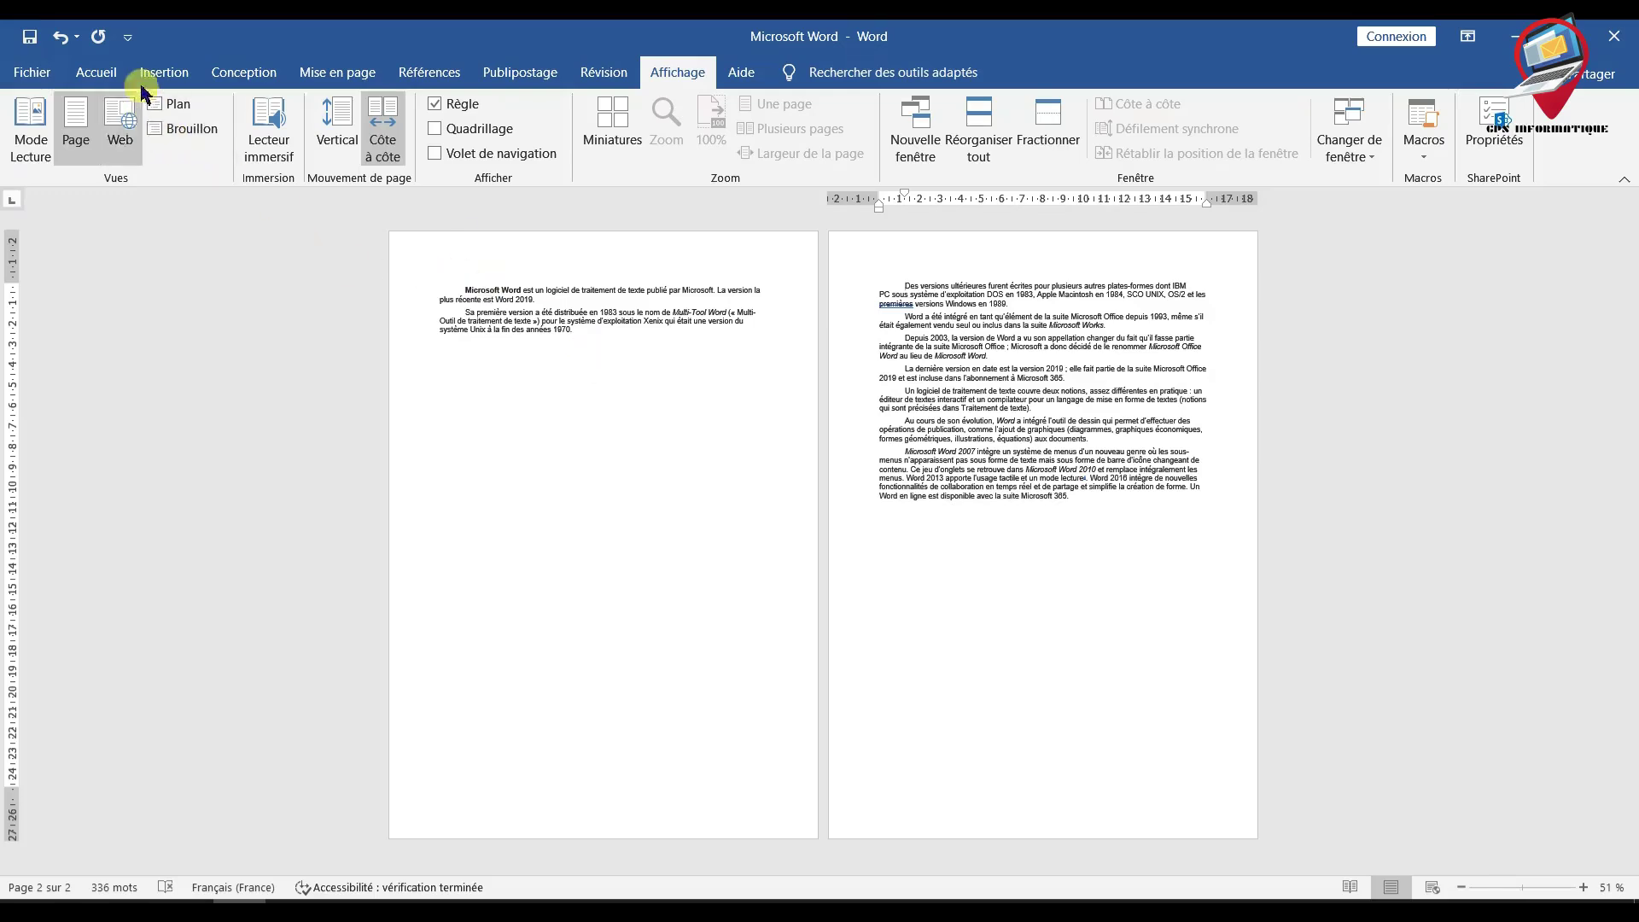
click(337, 128)
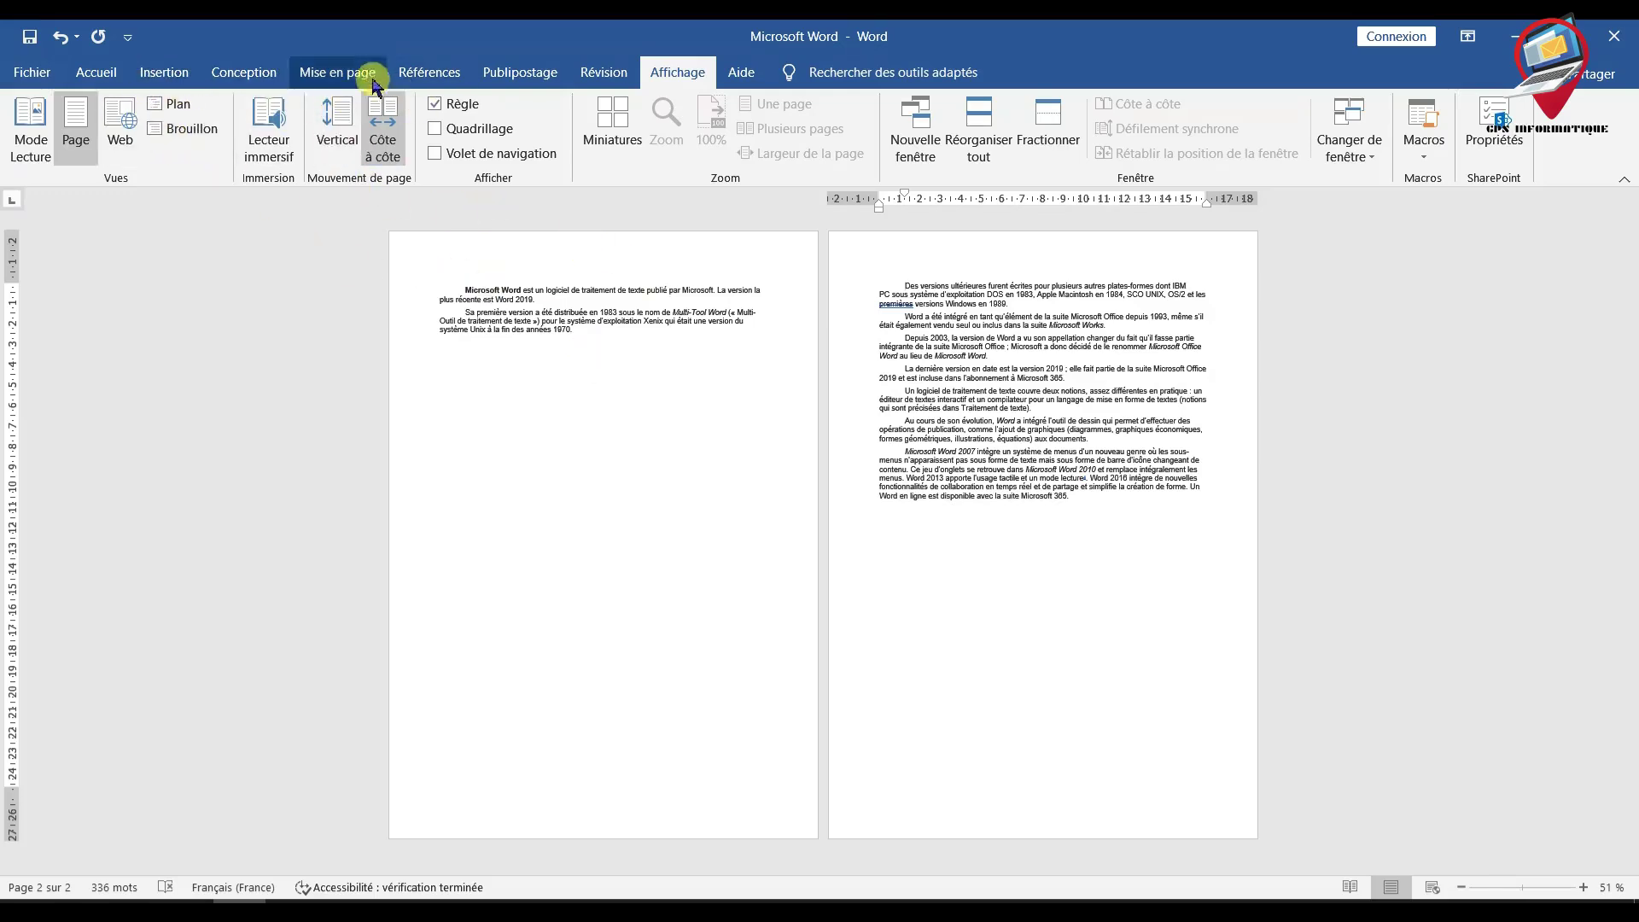
click(352, 75)
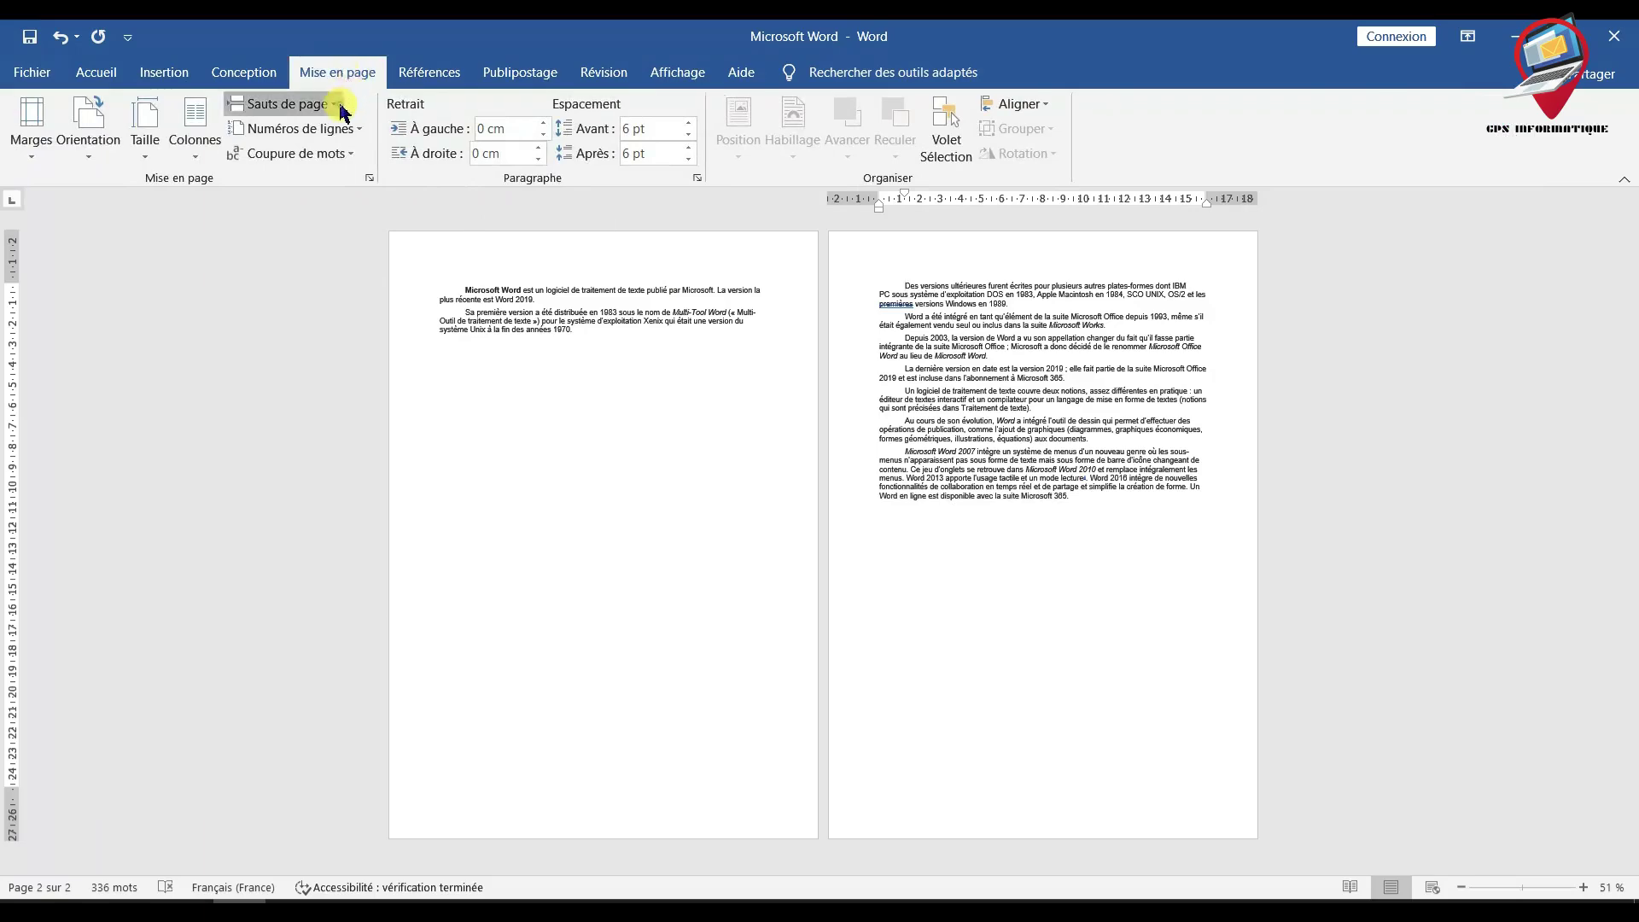
click(340, 106)
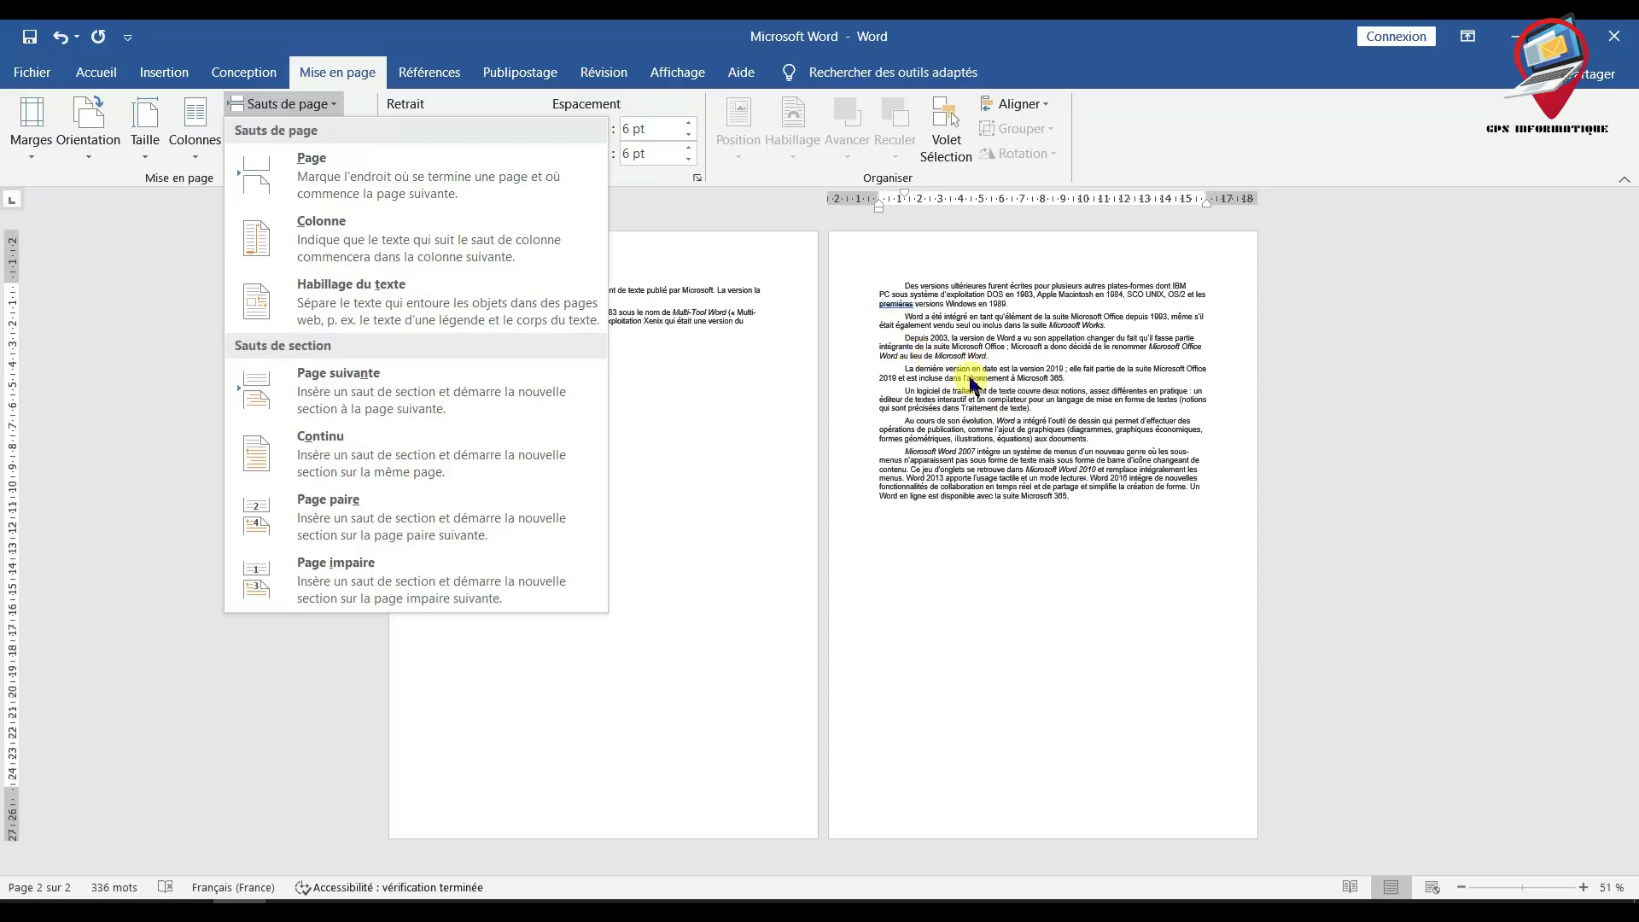
click(1042, 422)
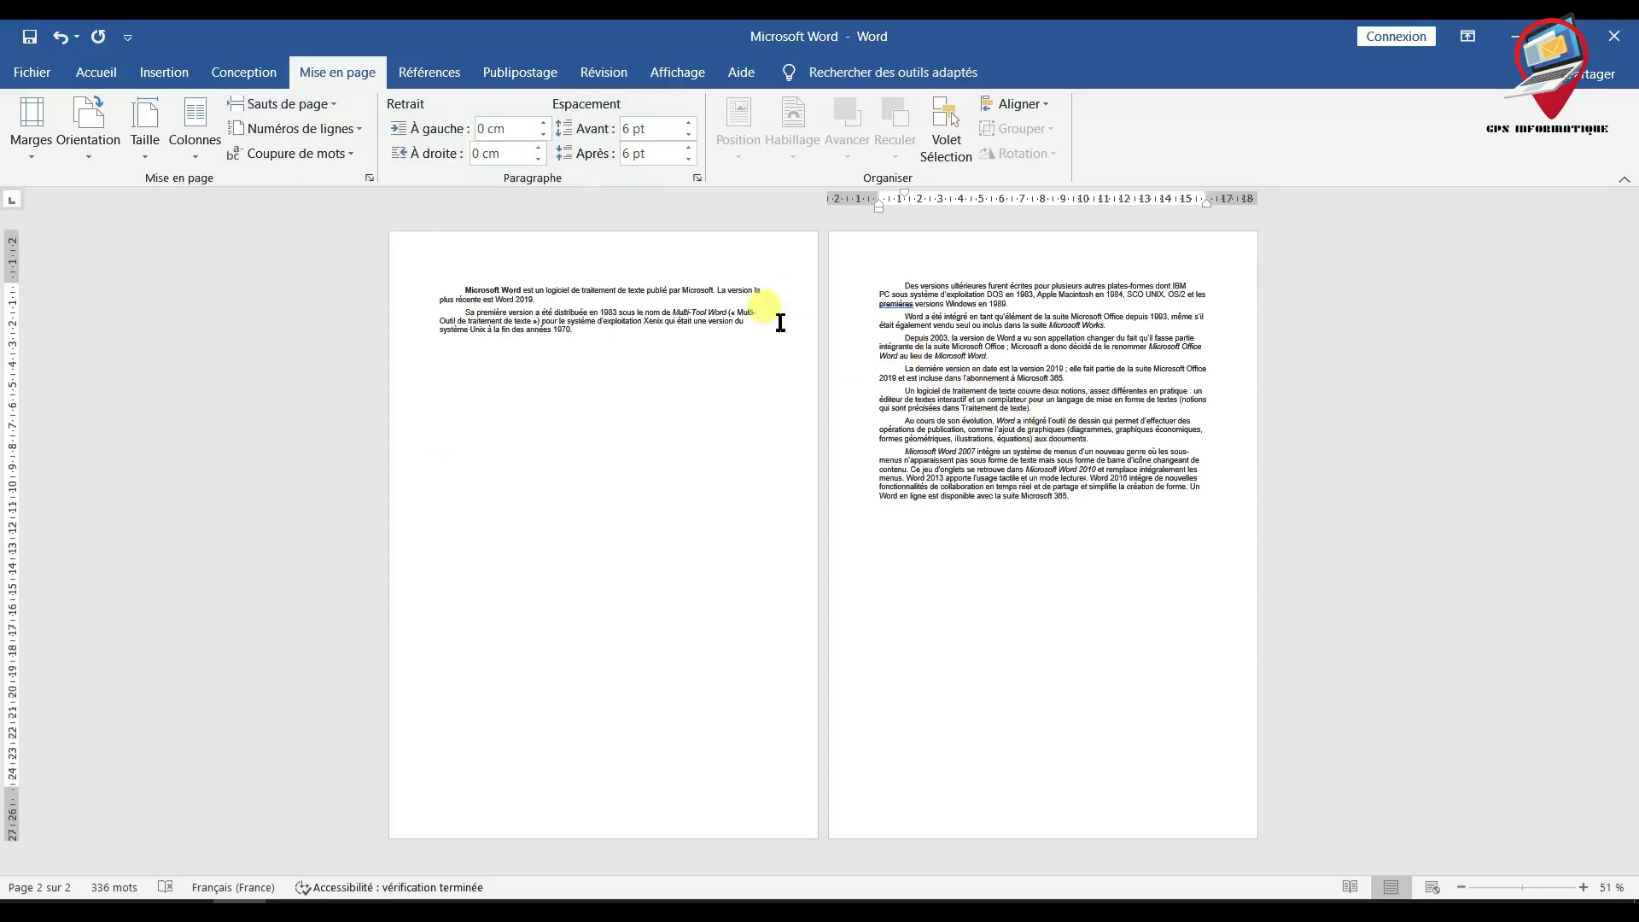
- Undo the page break and return the page movement to vertical
click(61, 38)
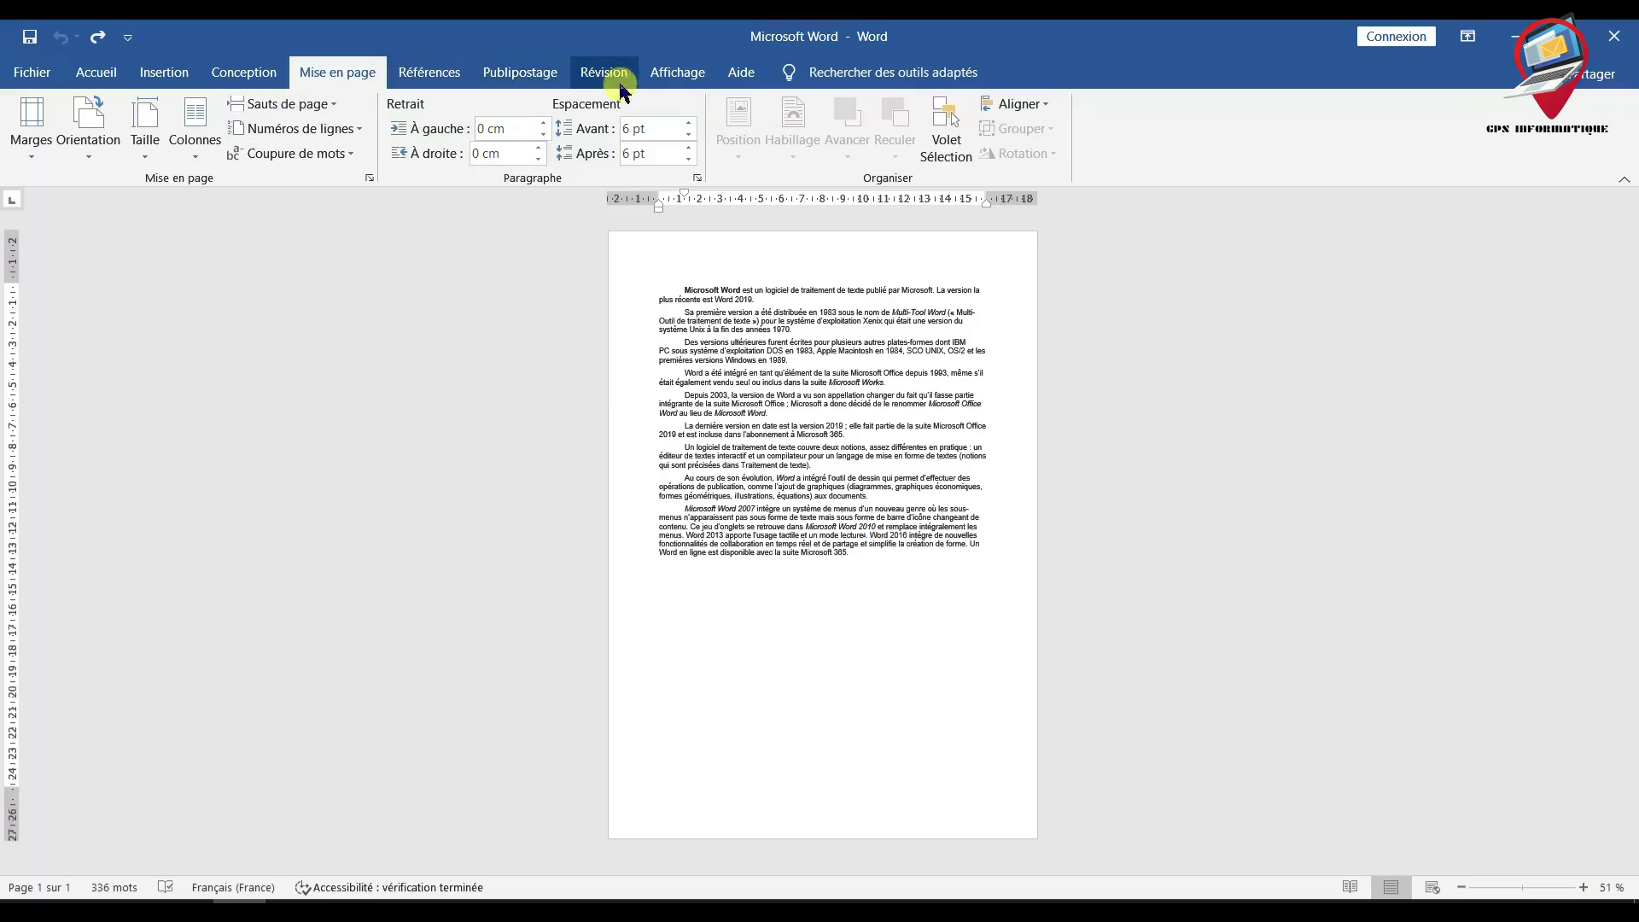
click(670, 65)
click(337, 120)
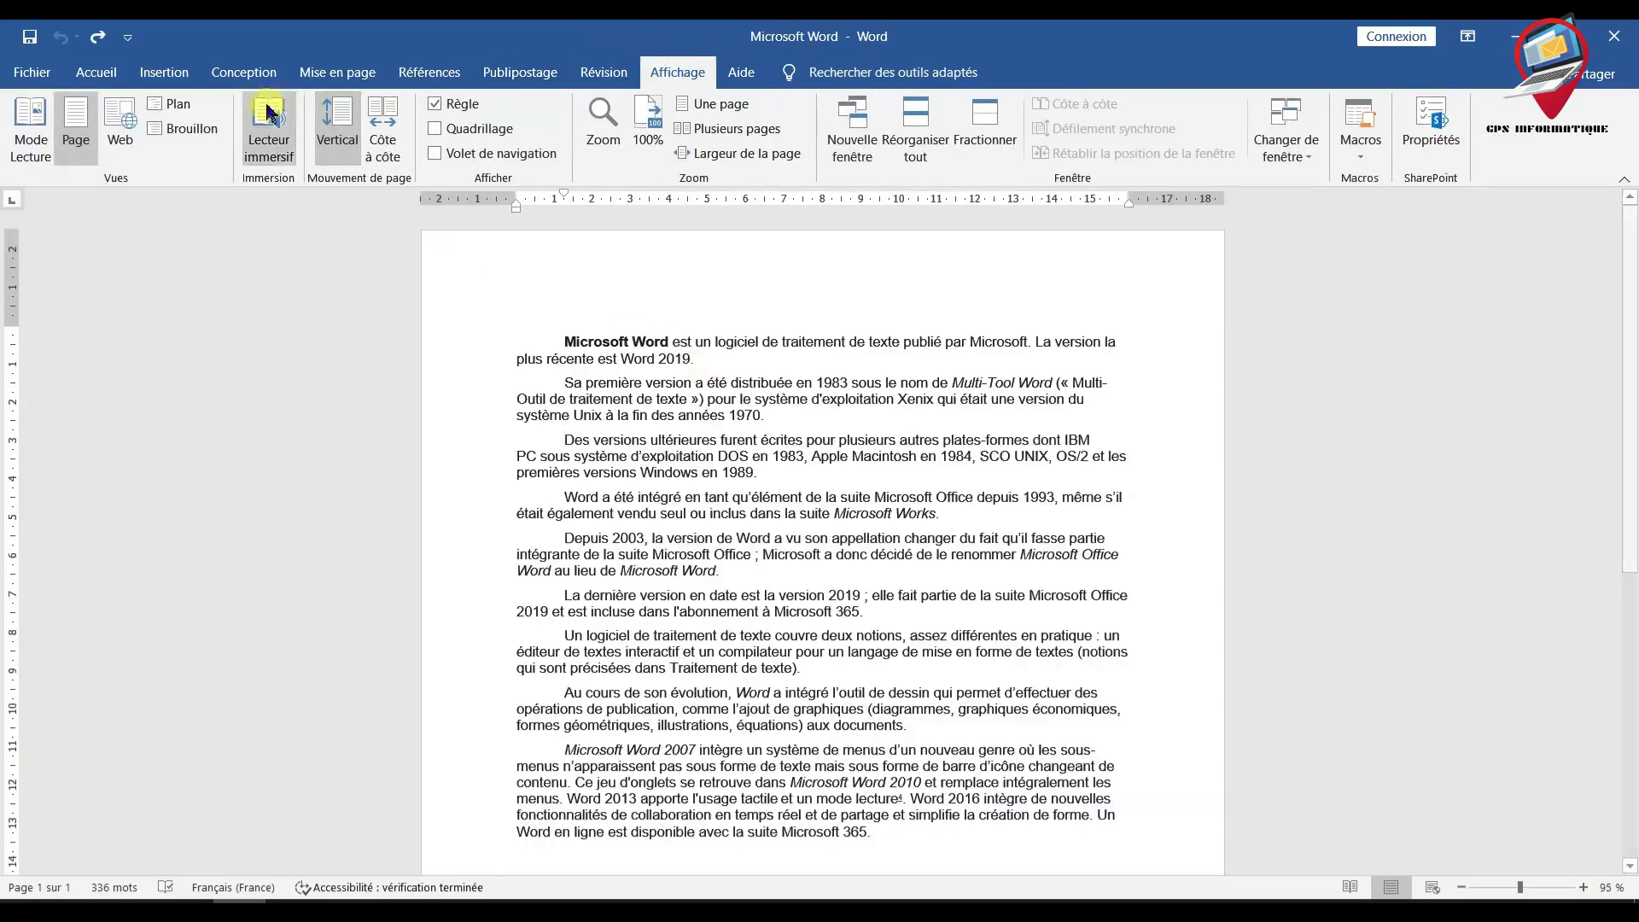
- Insert a column break before the paragraph starting "Word a été intégré" in the single-column text
click(345, 76)
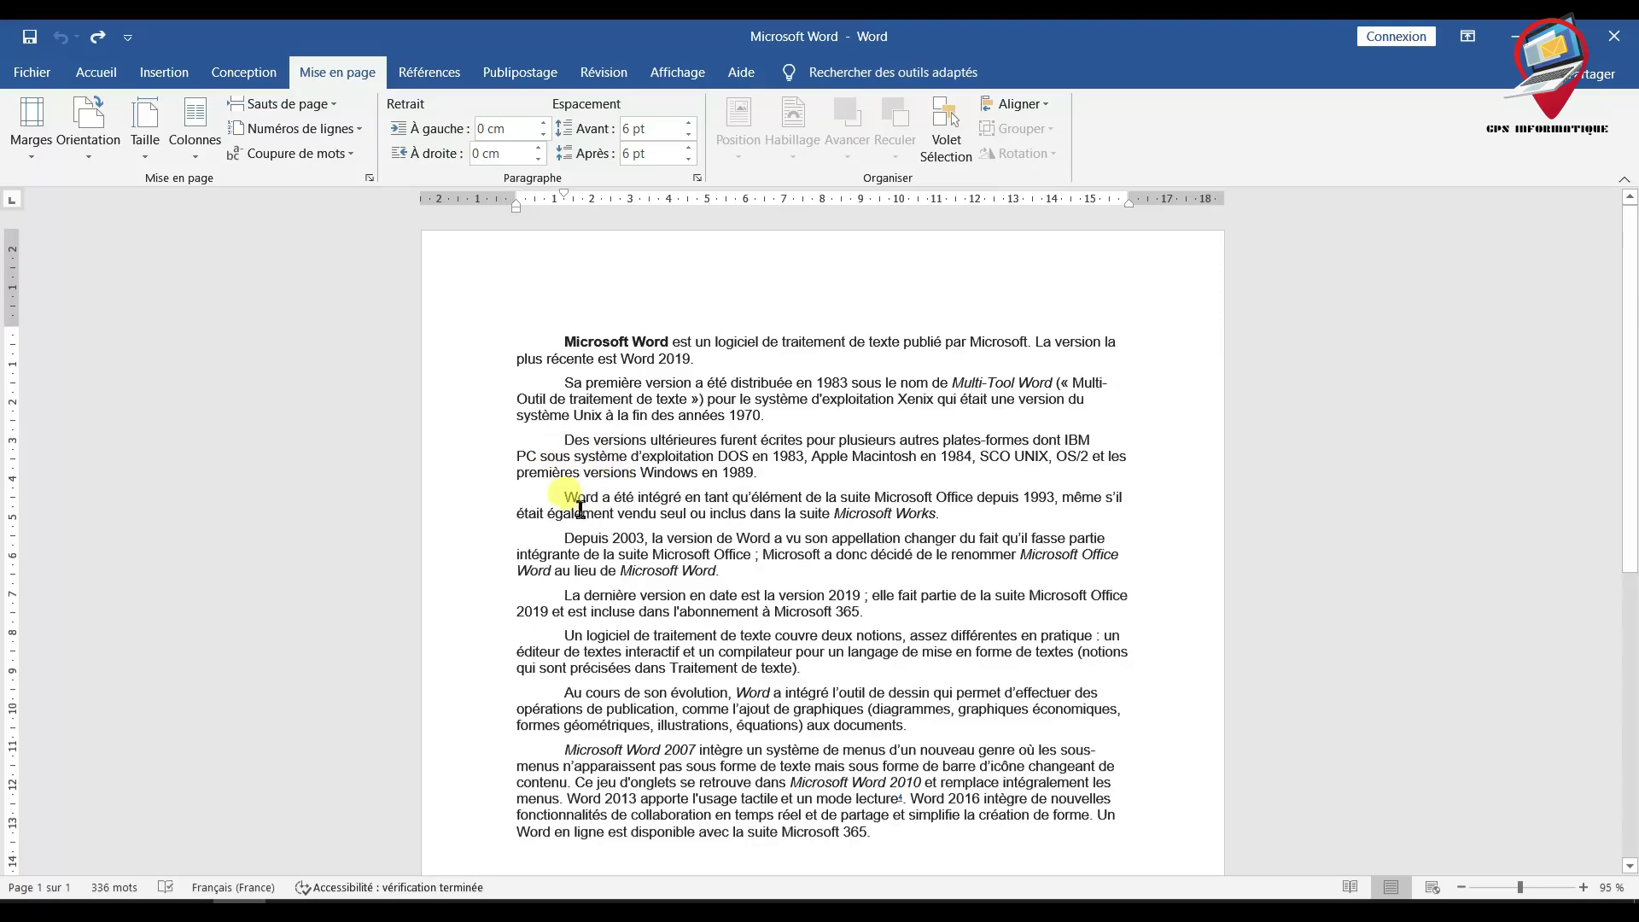
click(329, 105)
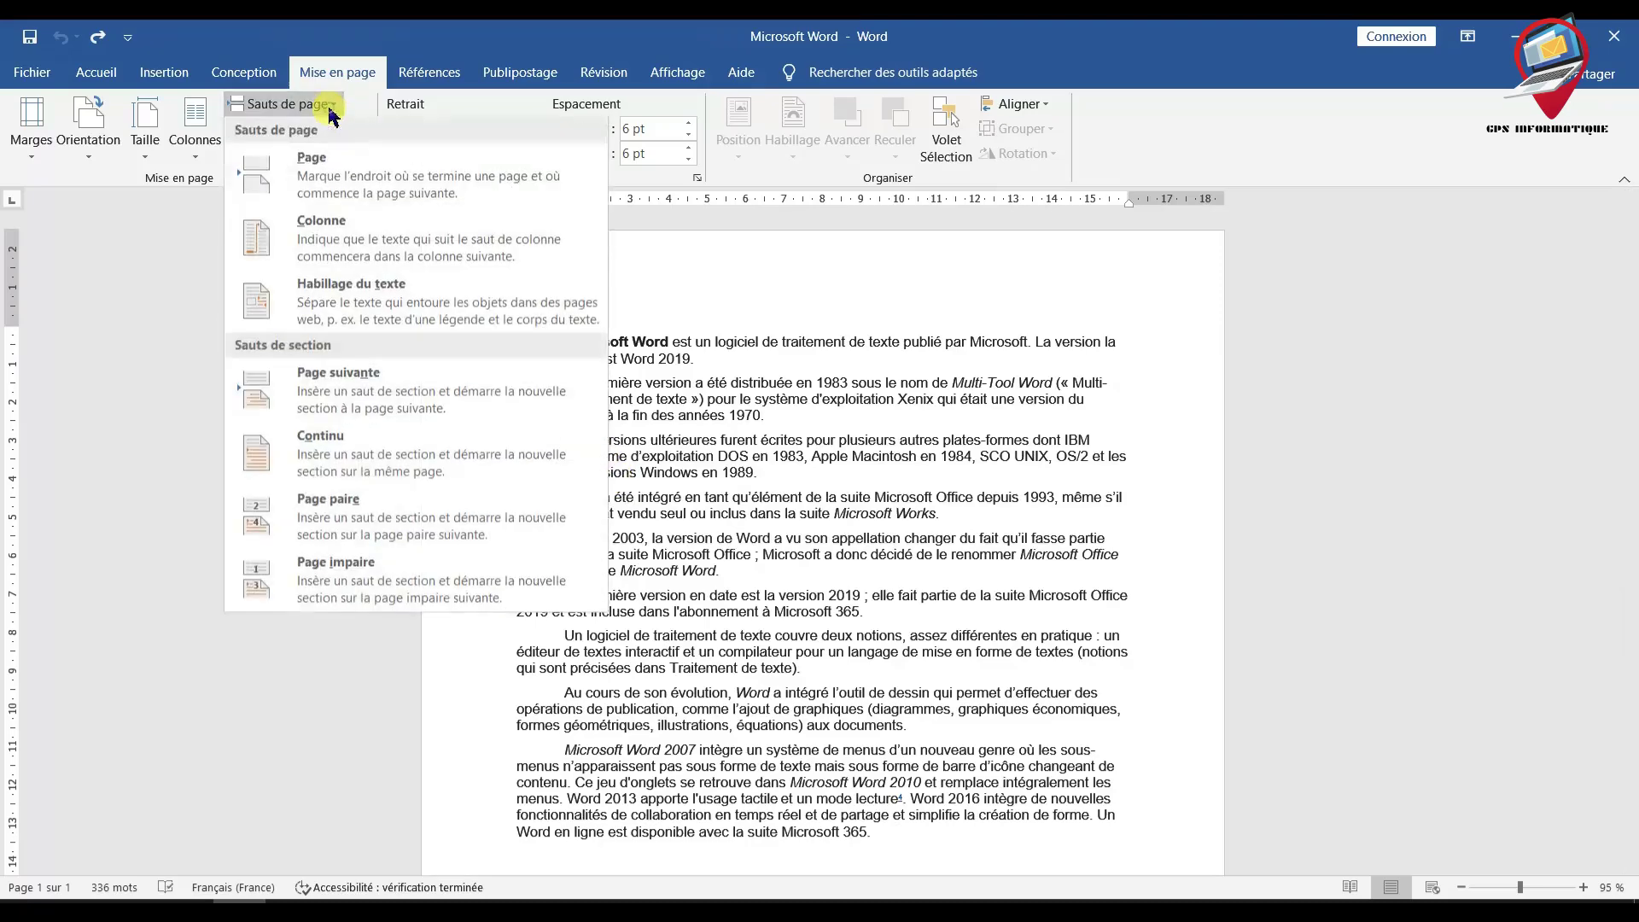
click(376, 232)
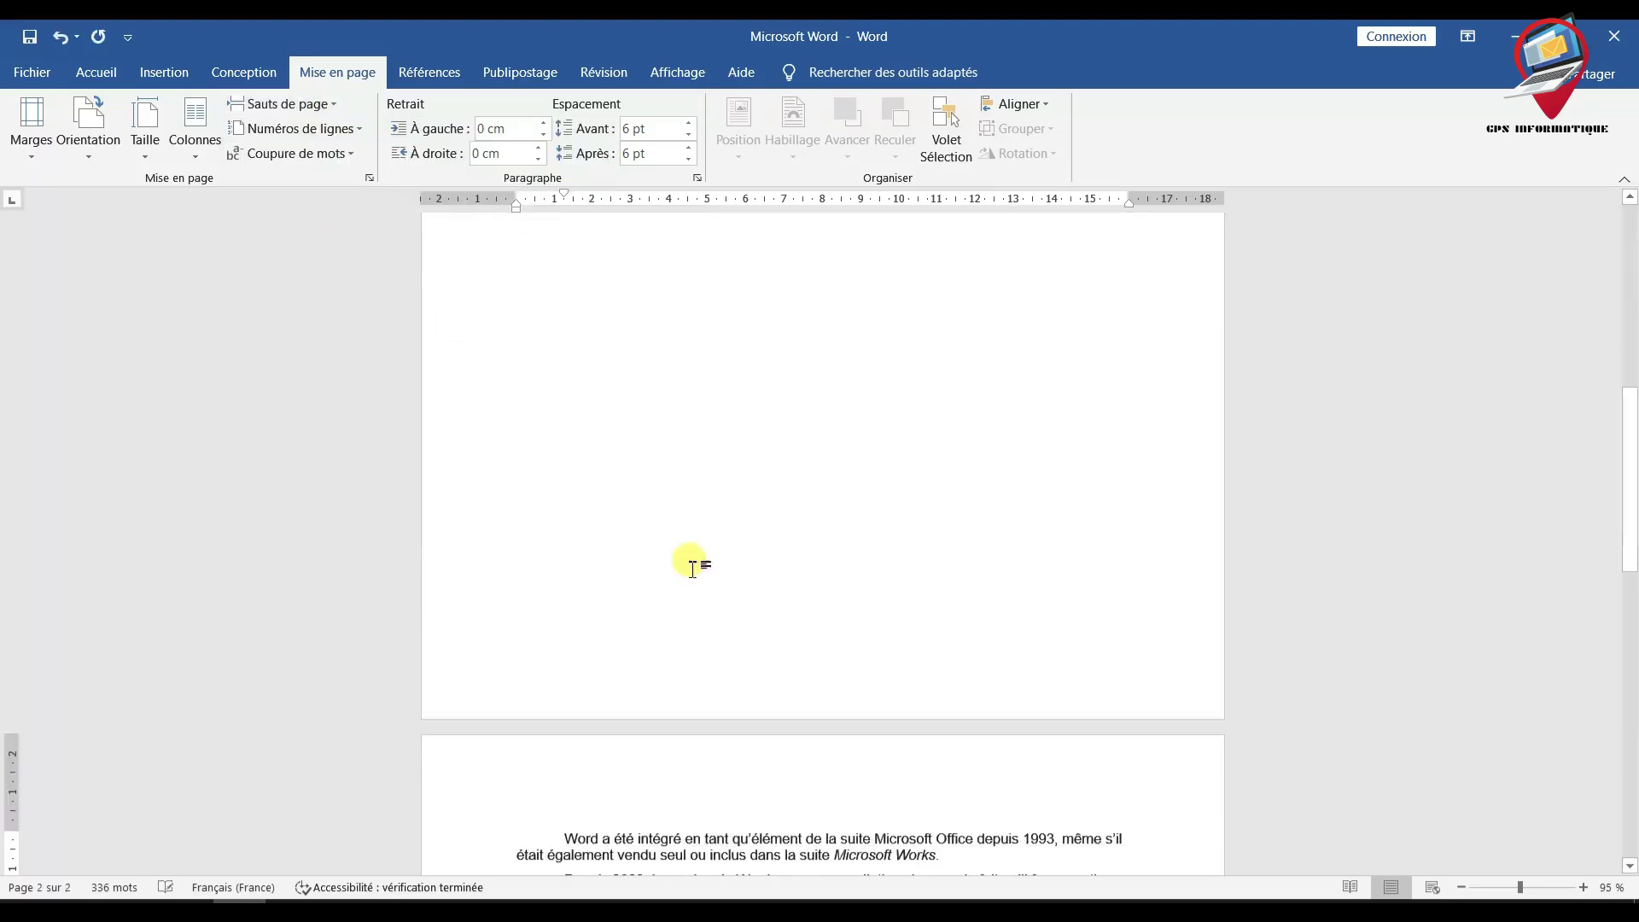
click(1461, 888)
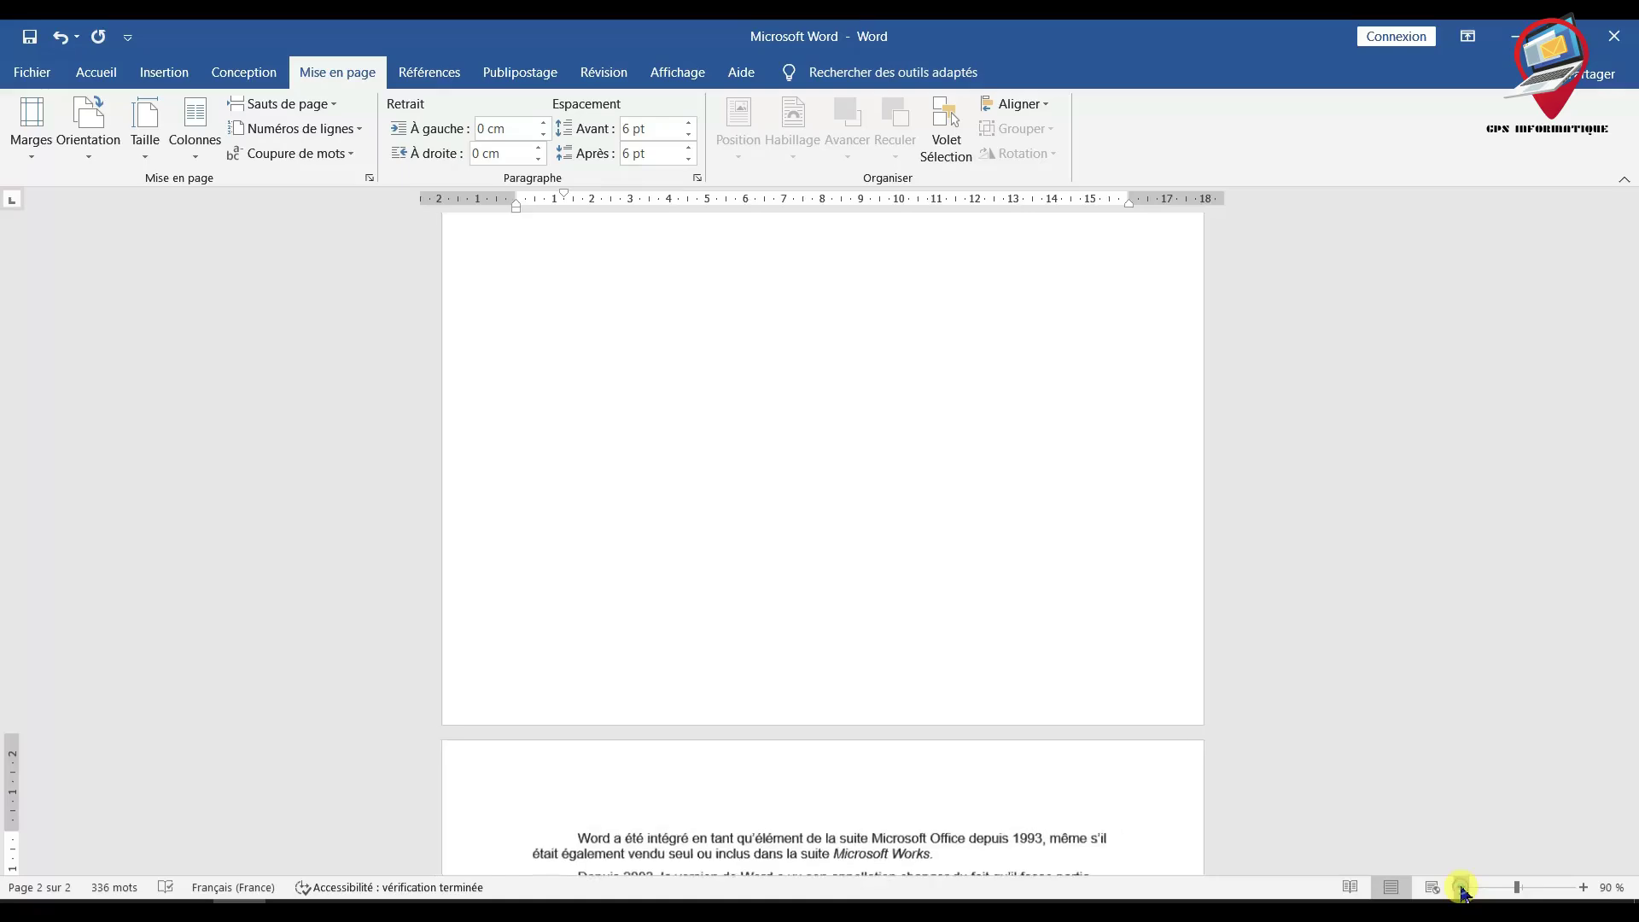
click(1461, 887)
click(1461, 888)
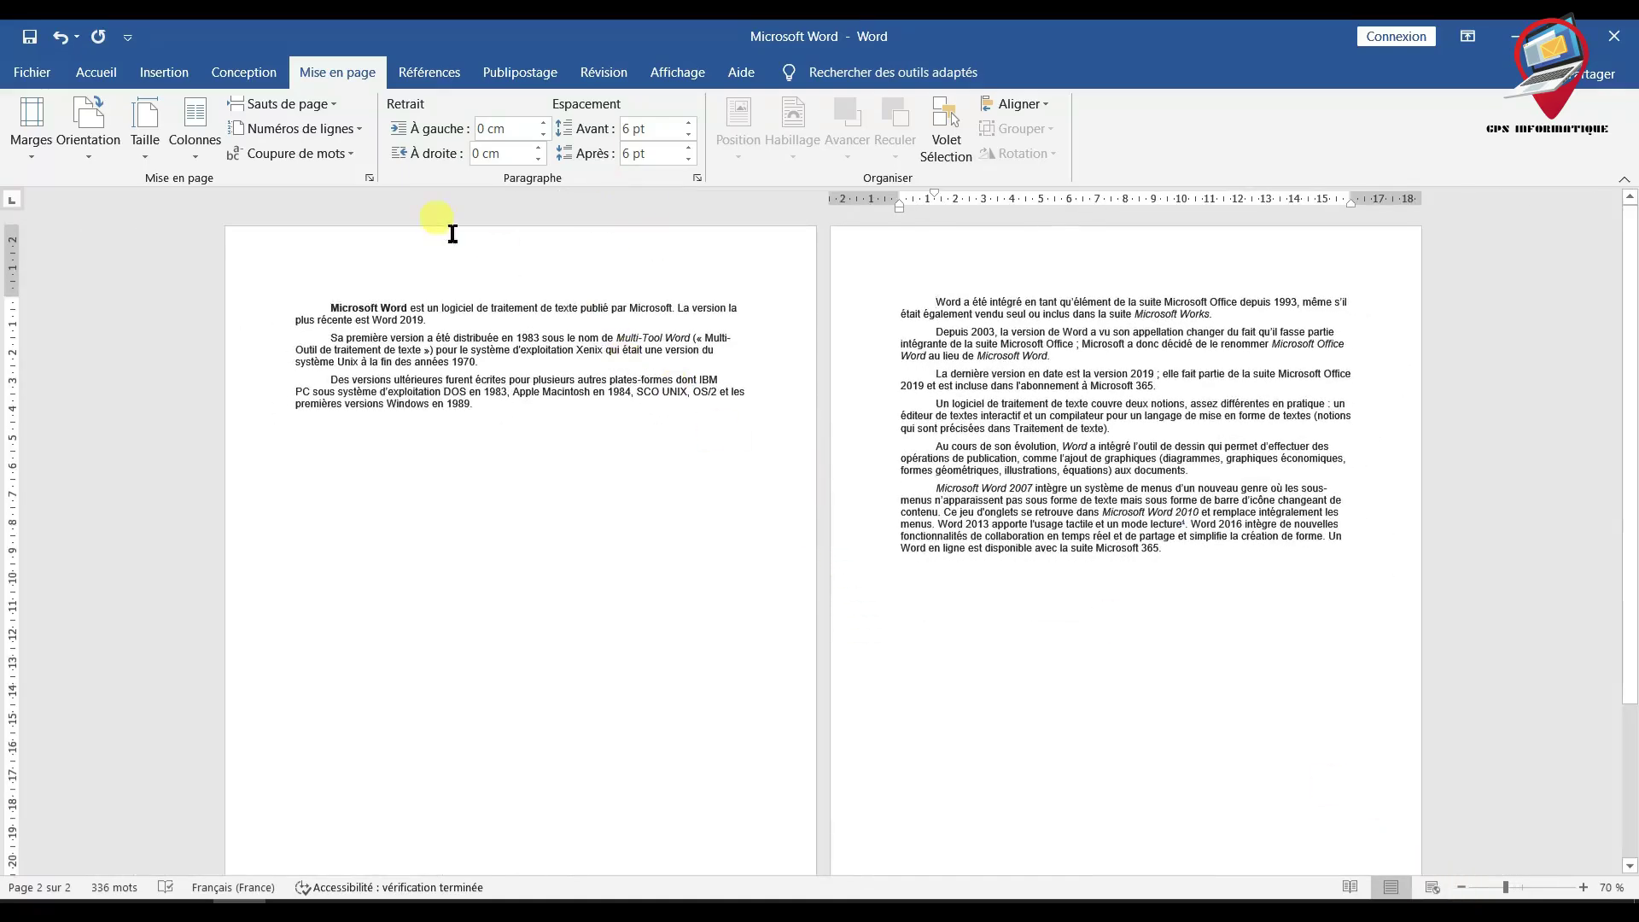
- Undo the column break before the paragraph starting "Word a été intégré"
click(318, 105)
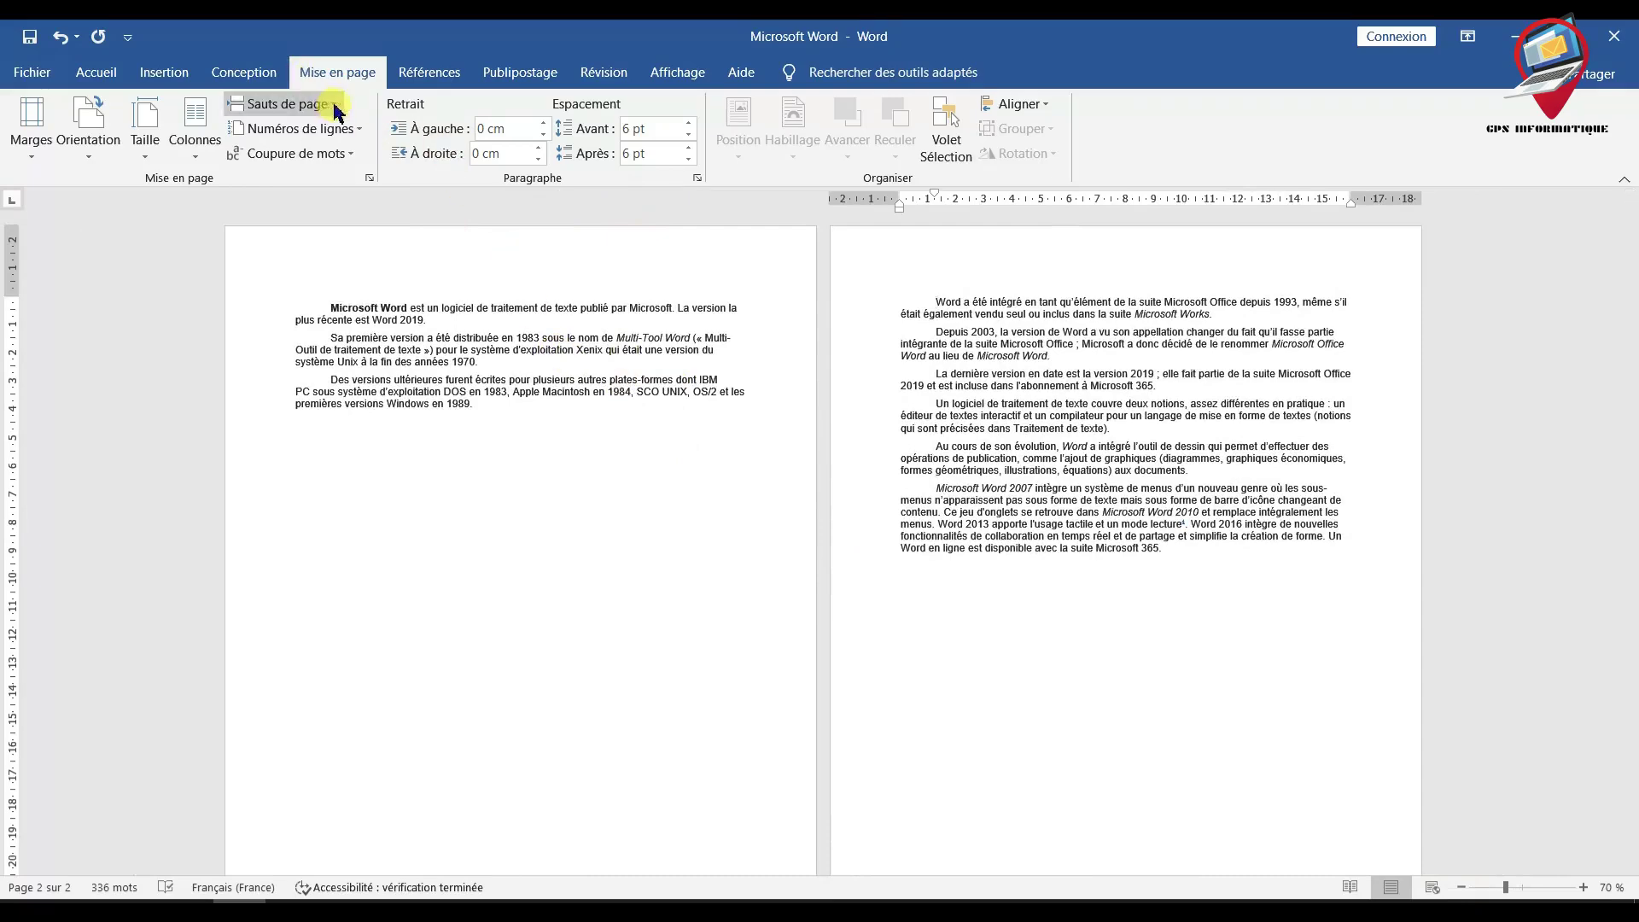
click(743, 414)
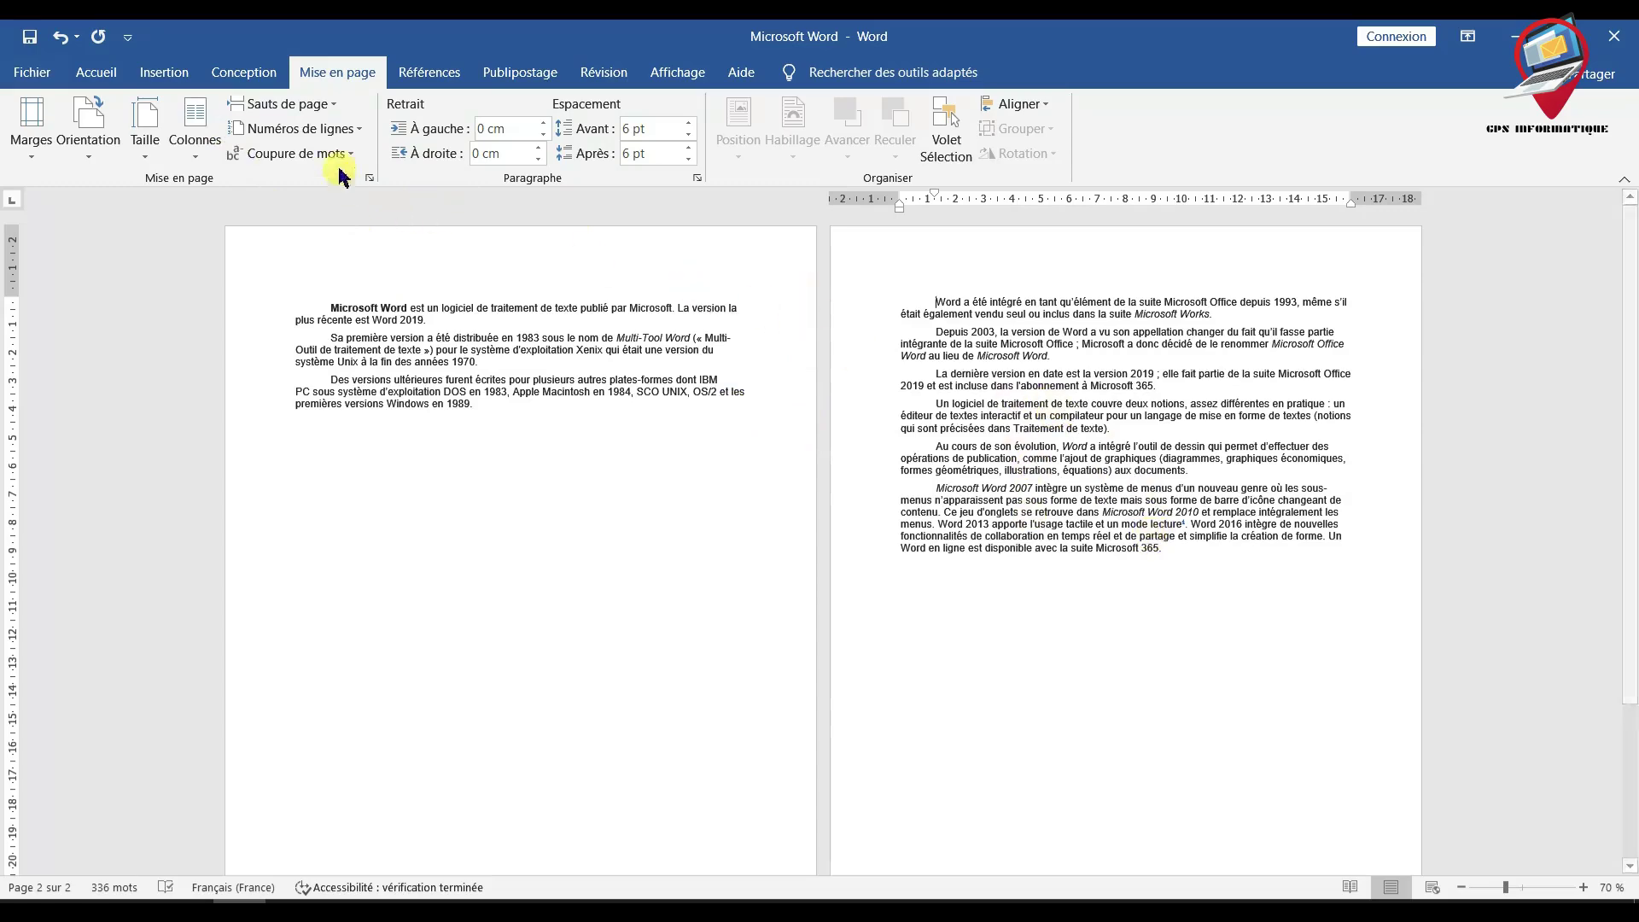
click(289, 104)
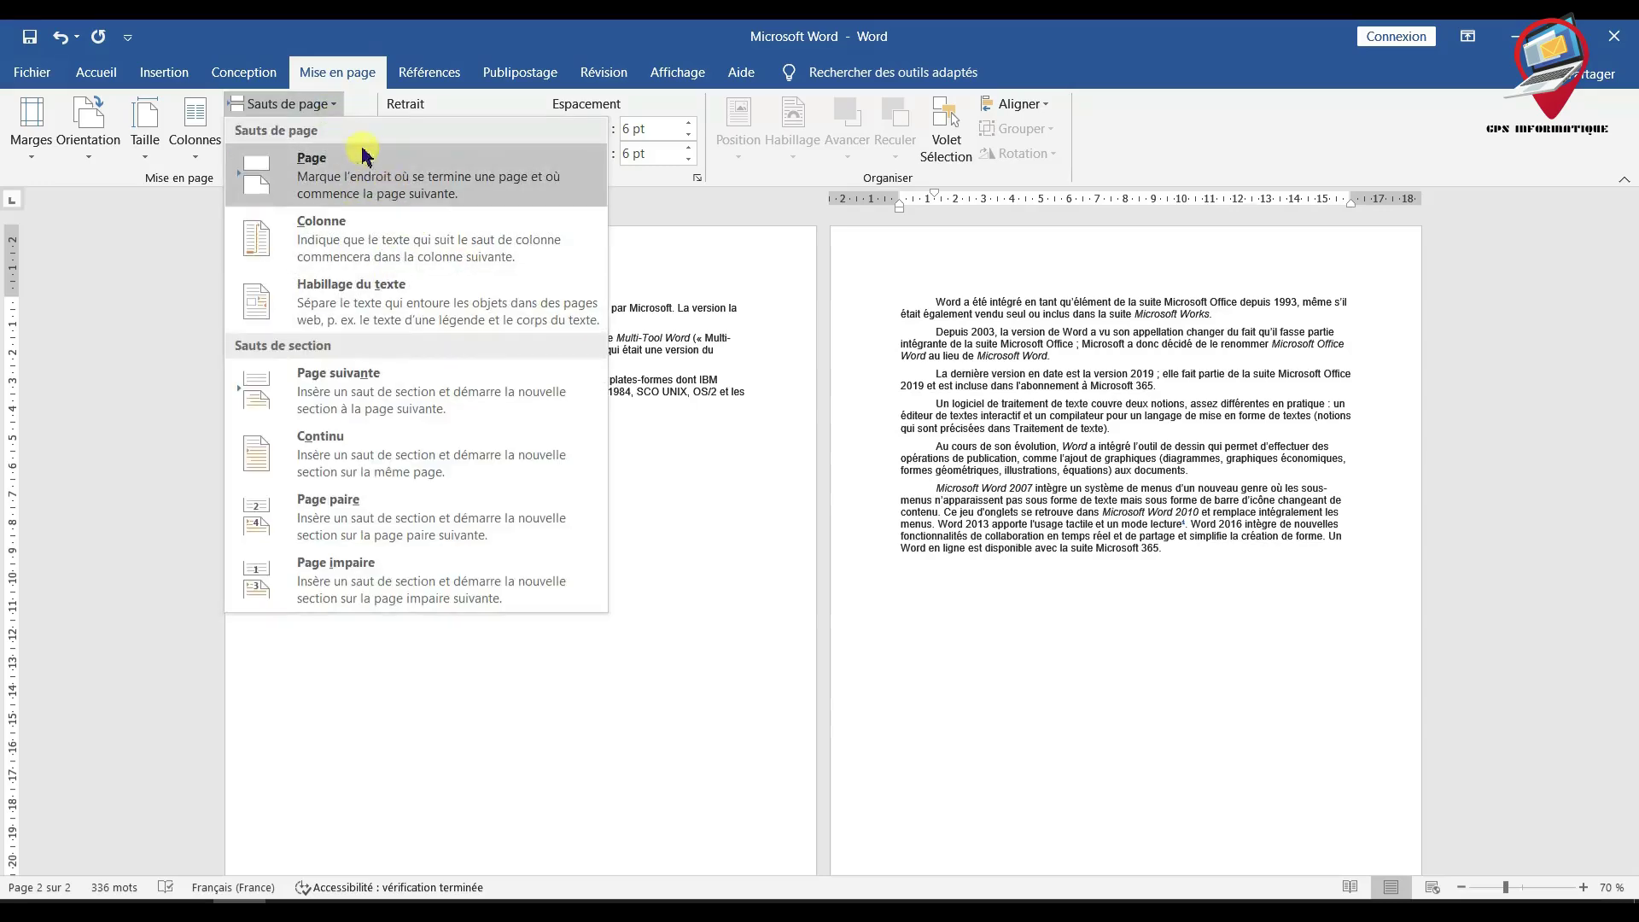
click(711, 488)
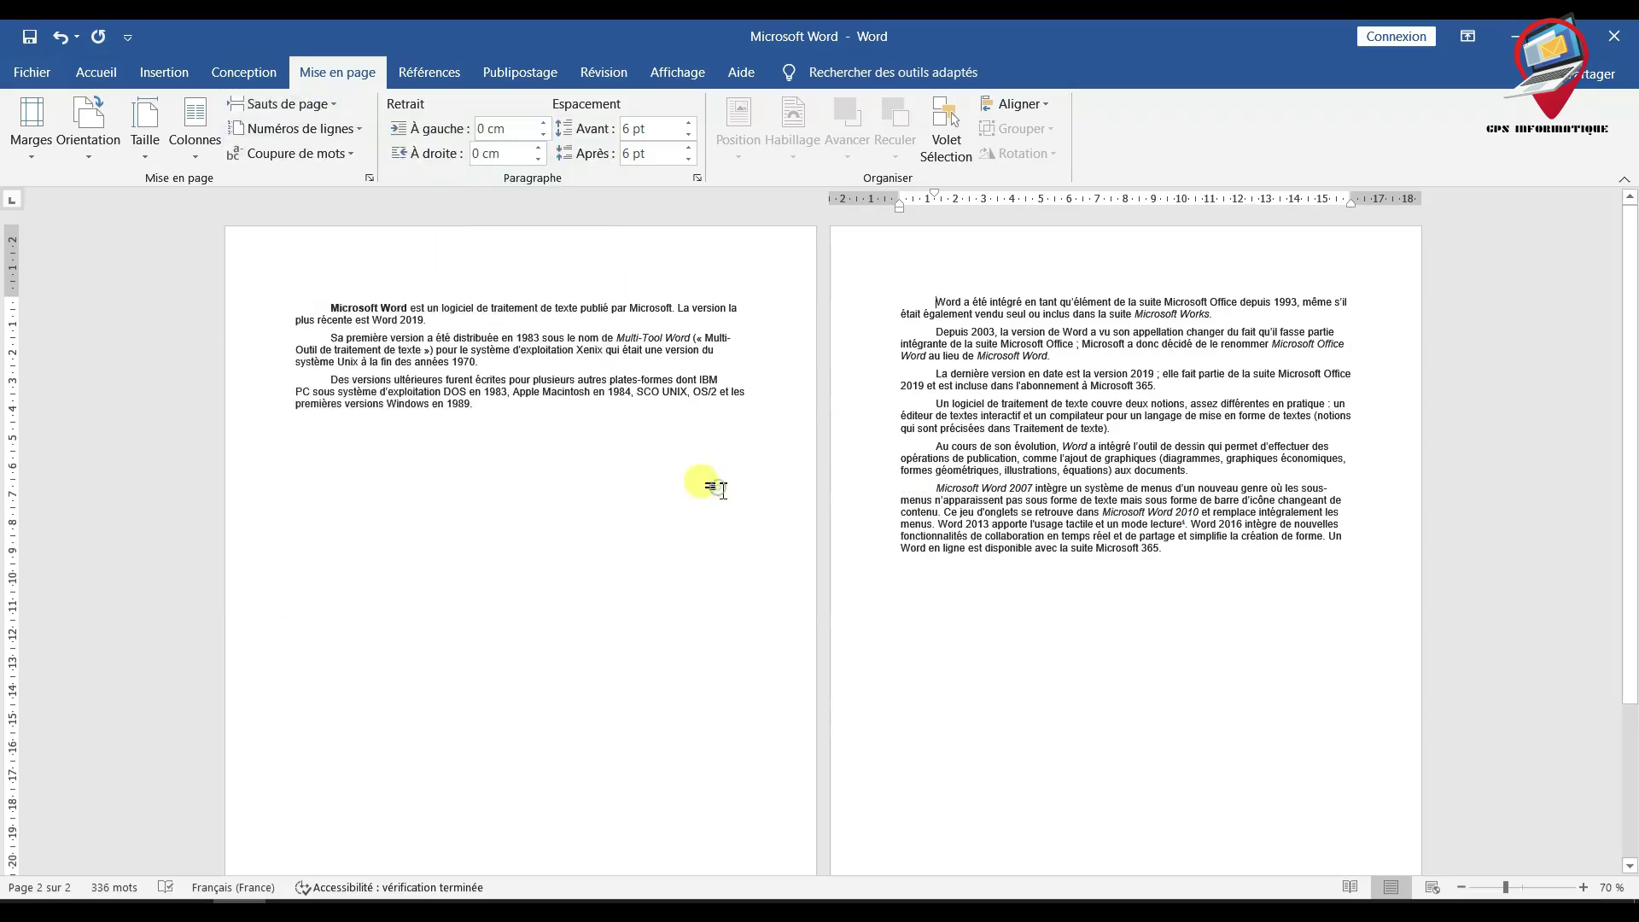
click(59, 36)
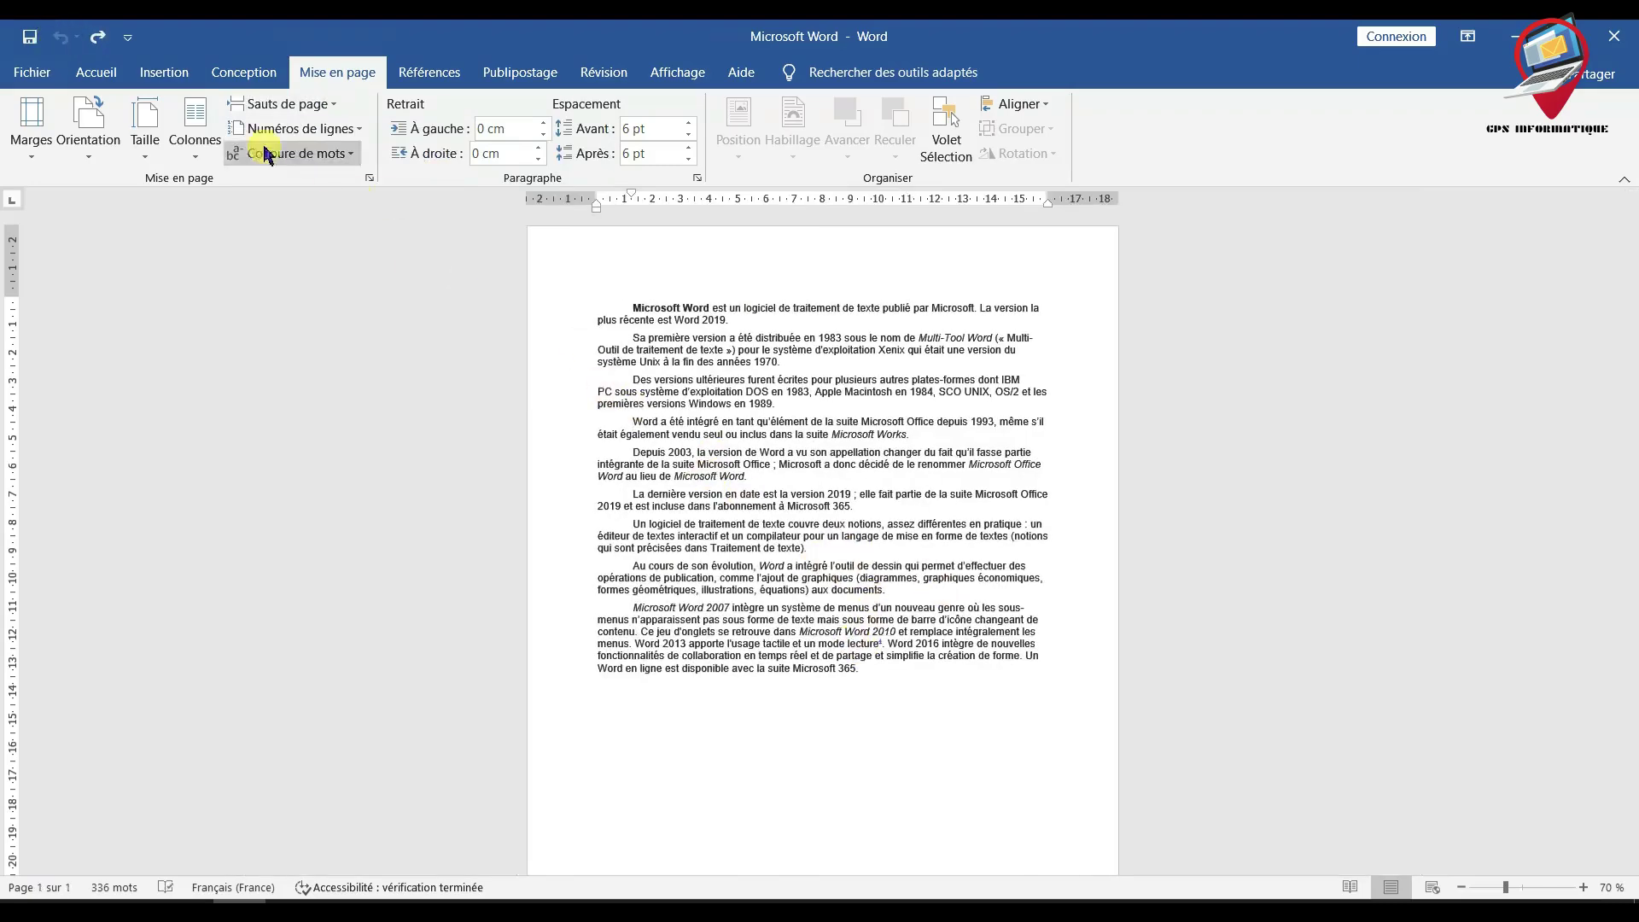
- Lay out the document text in two columns
click(209, 148)
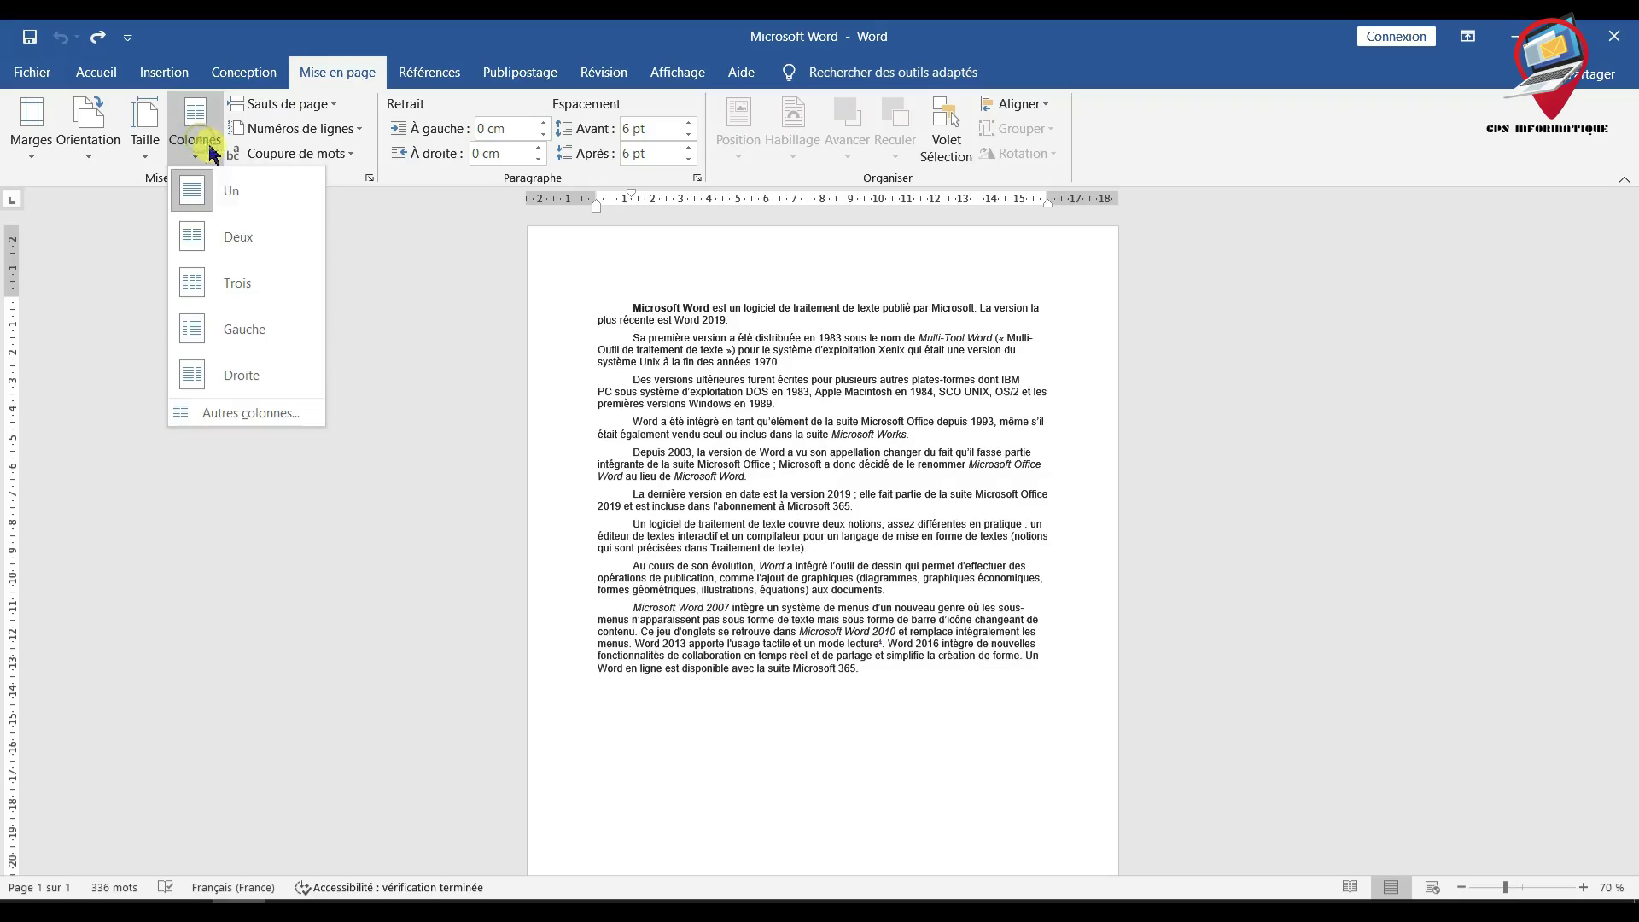
click(245, 237)
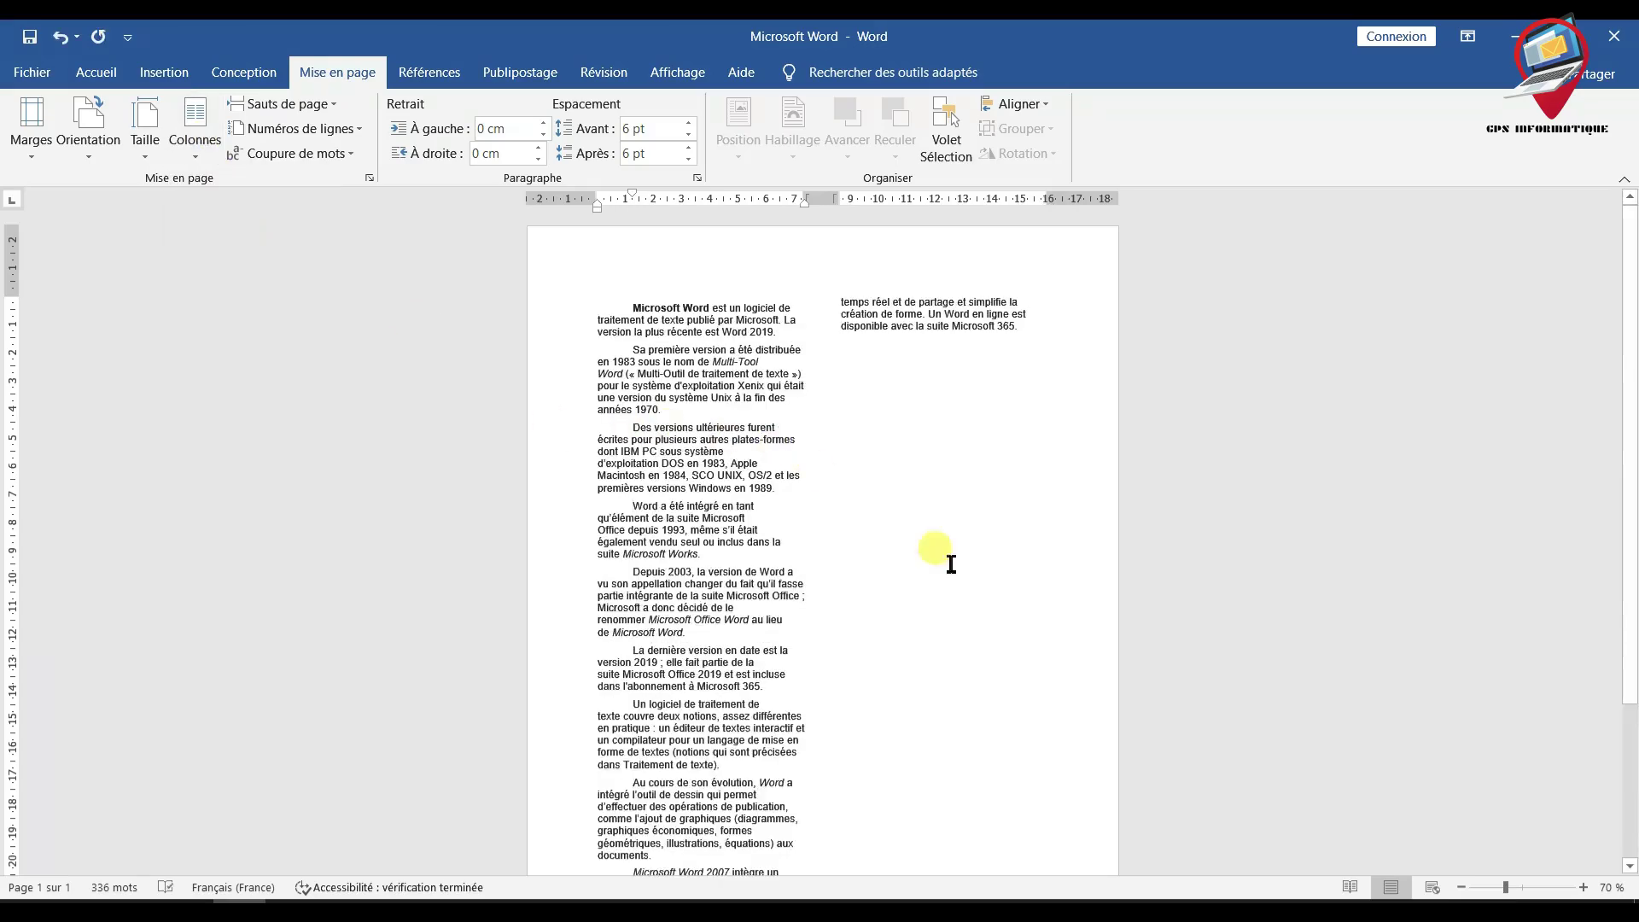
scroll(717, 619, down, 4)
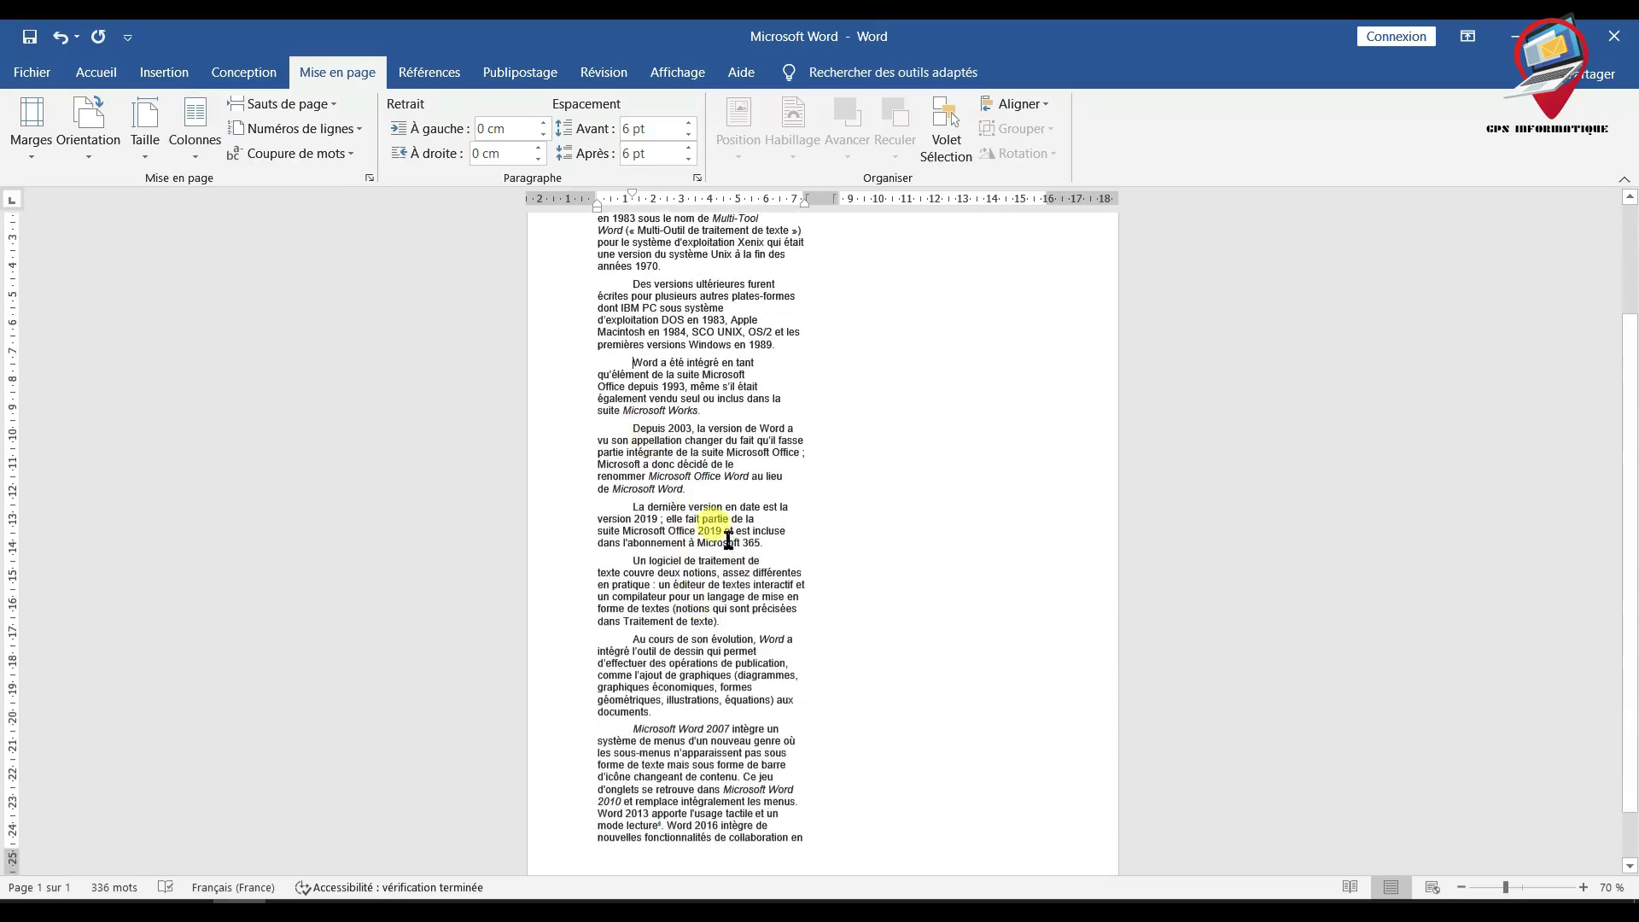
- Insert a column break before the paragraph starting "Un logiciel de traitement de texte"
click(631, 563)
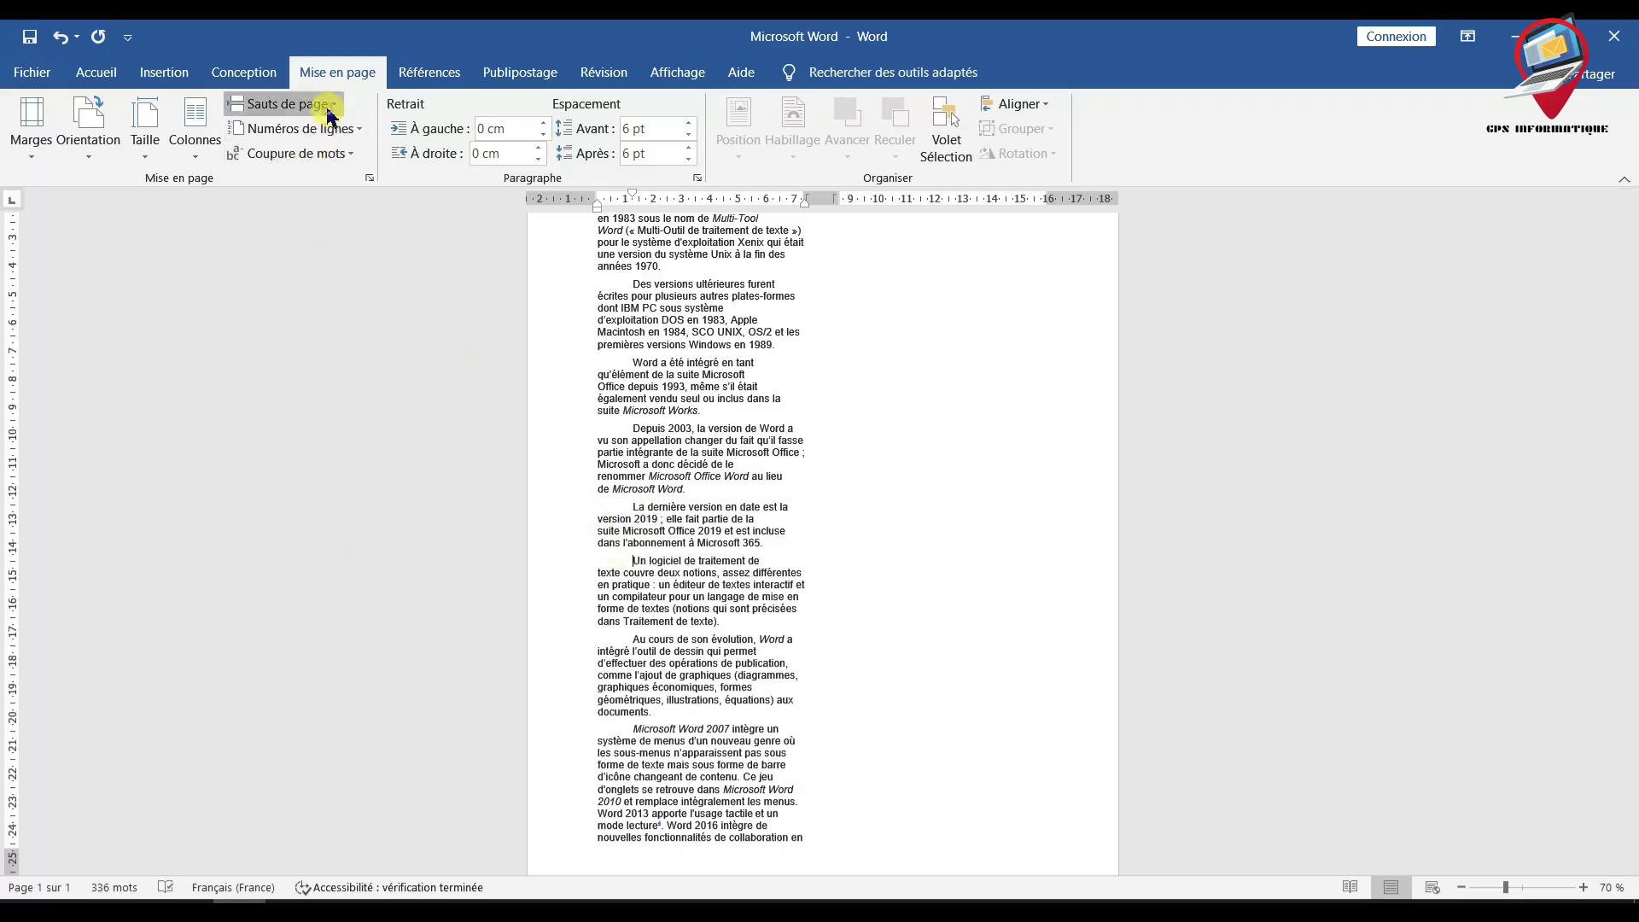
click(298, 104)
click(371, 248)
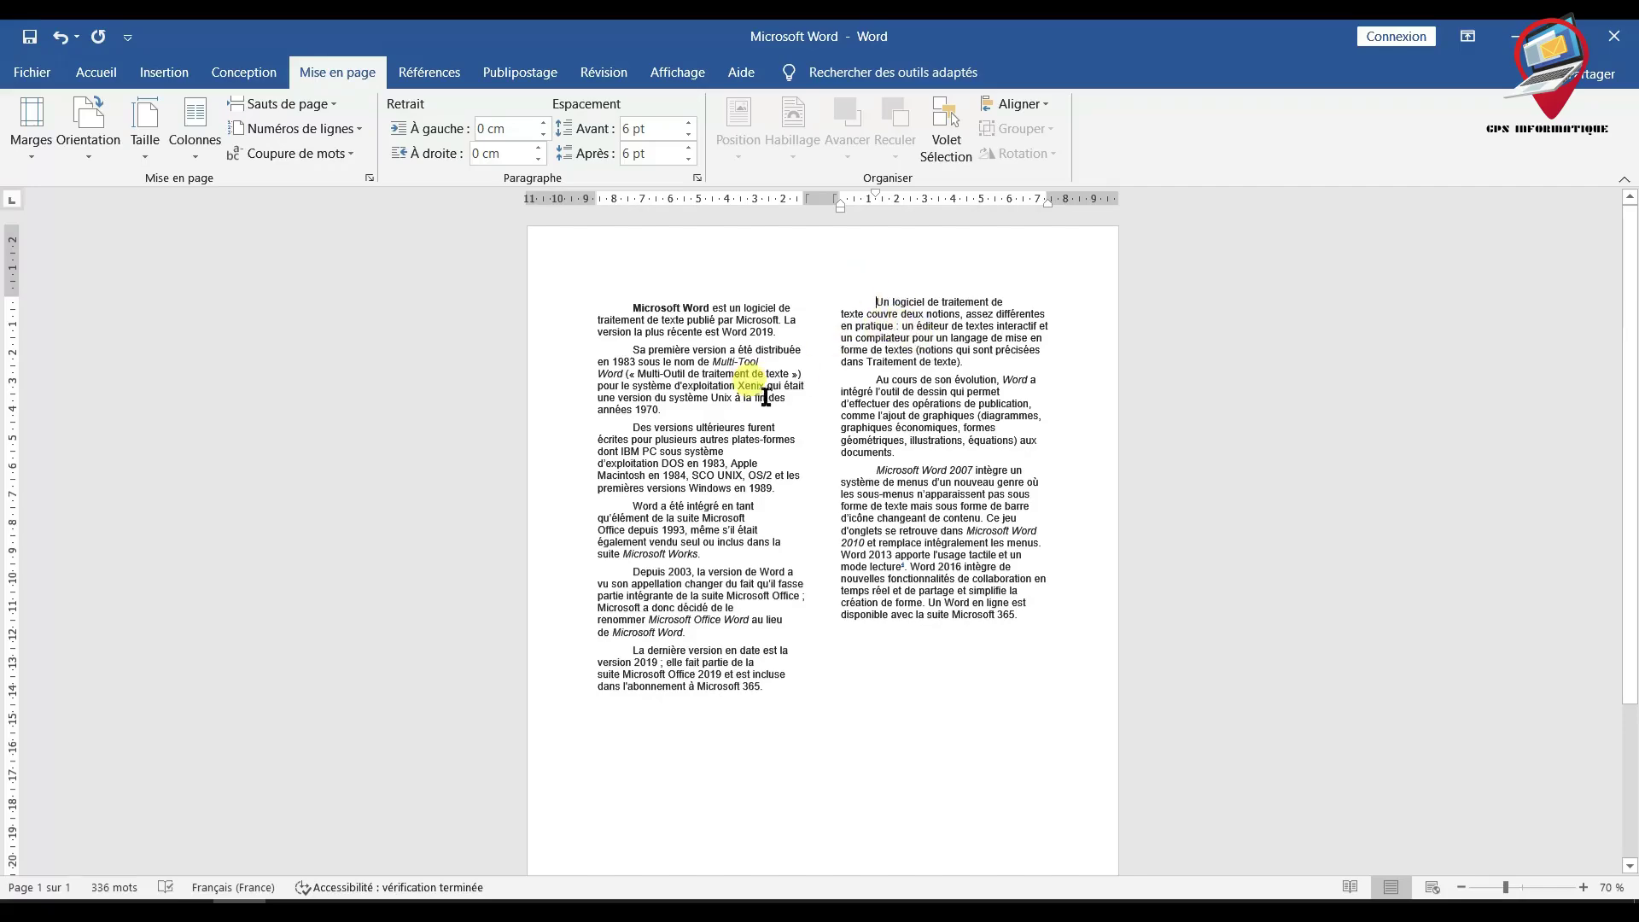
- Undo the column break and the two-column layout, and look up the text wrapping break option
click(61, 38)
click(60, 39)
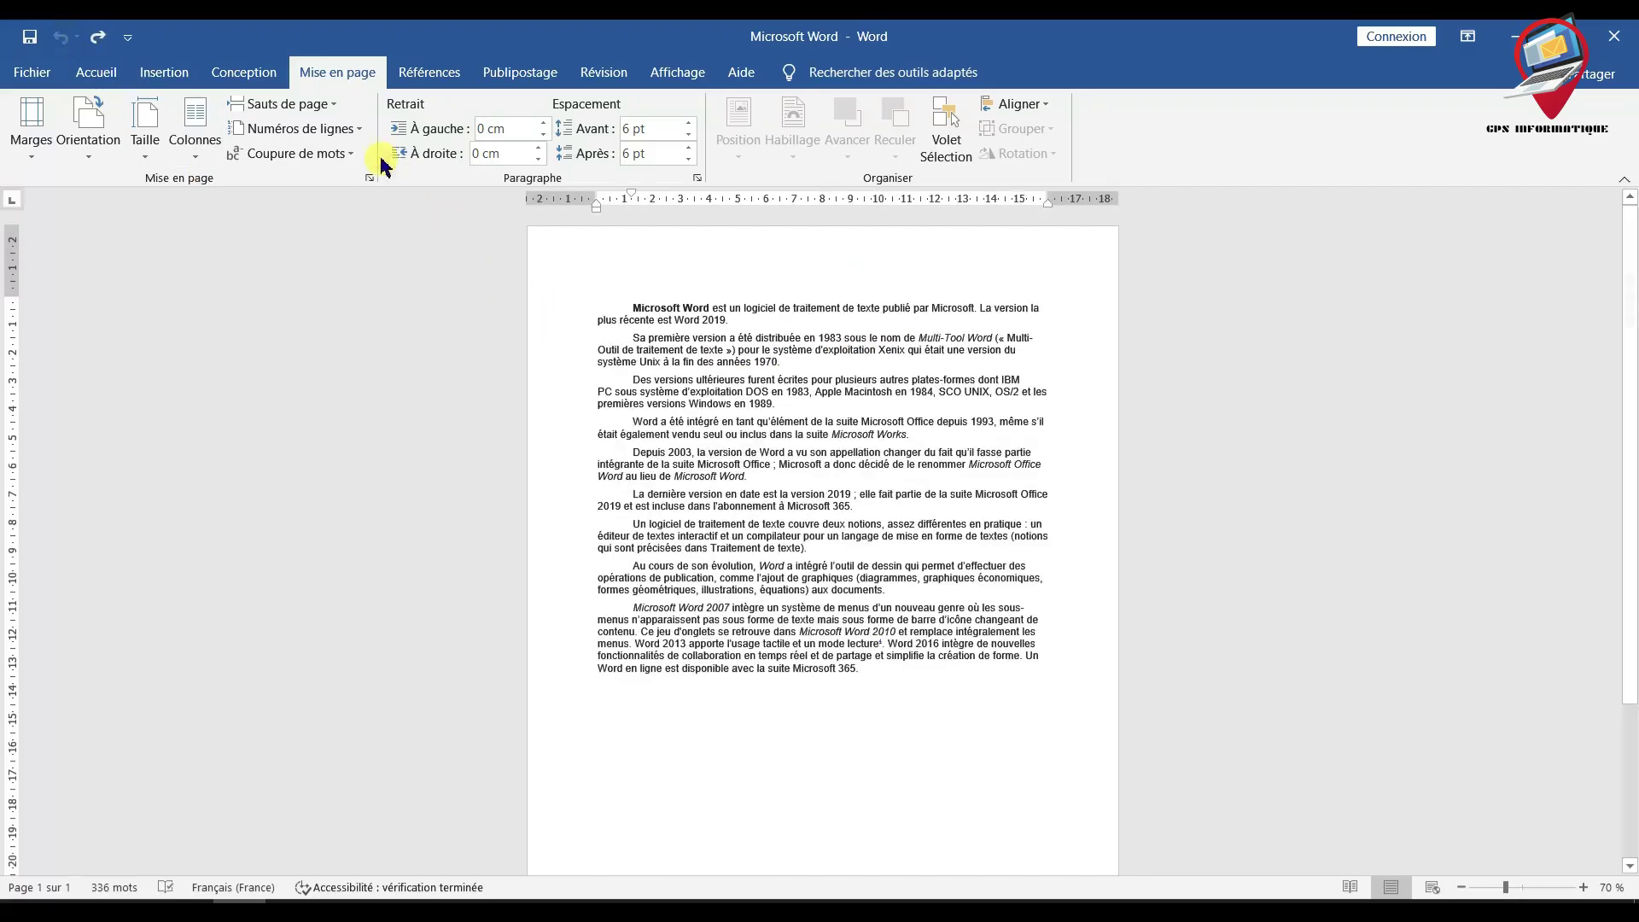
click(335, 105)
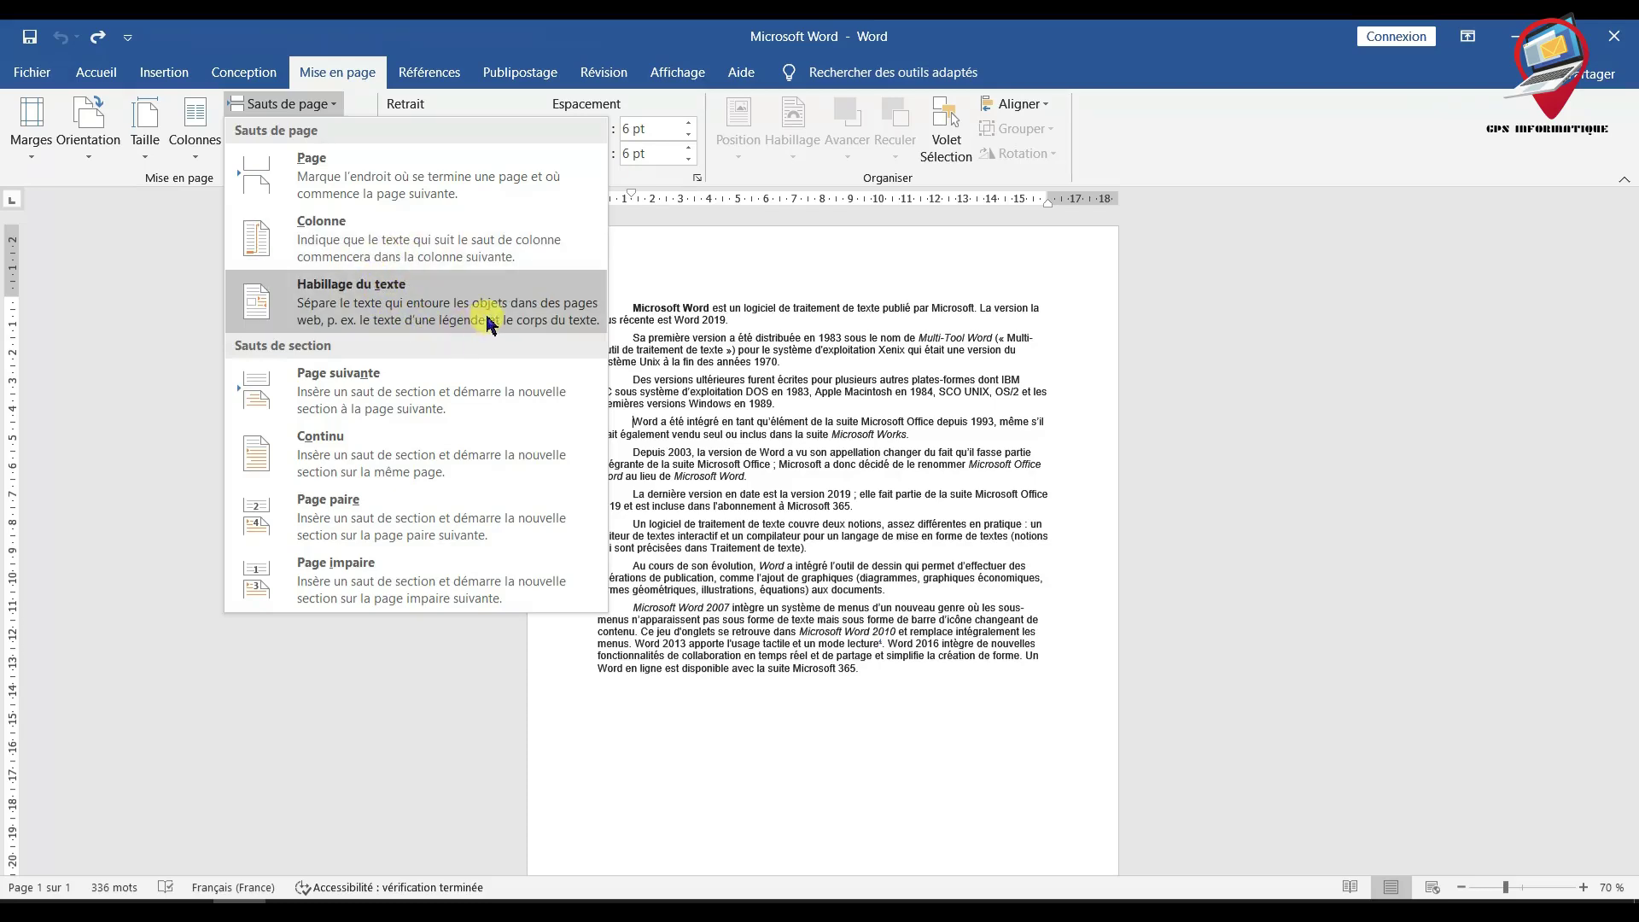
click(862, 491)
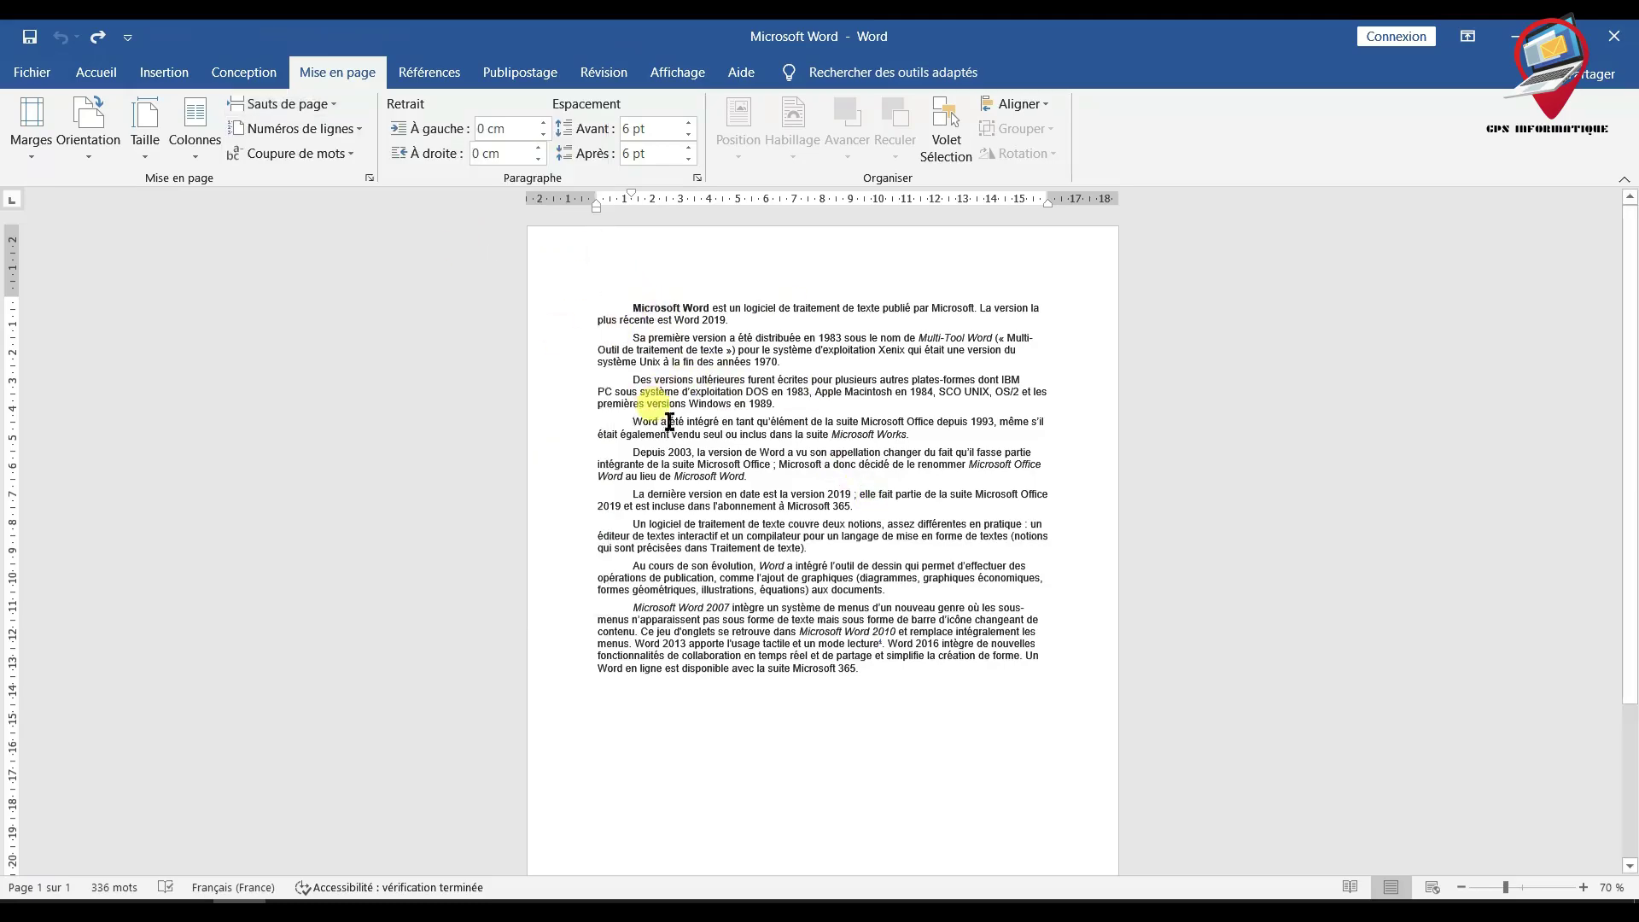
- Insert the IT-SERIES logo image before the paragraph starting "Word a été intégré"
click(165, 92)
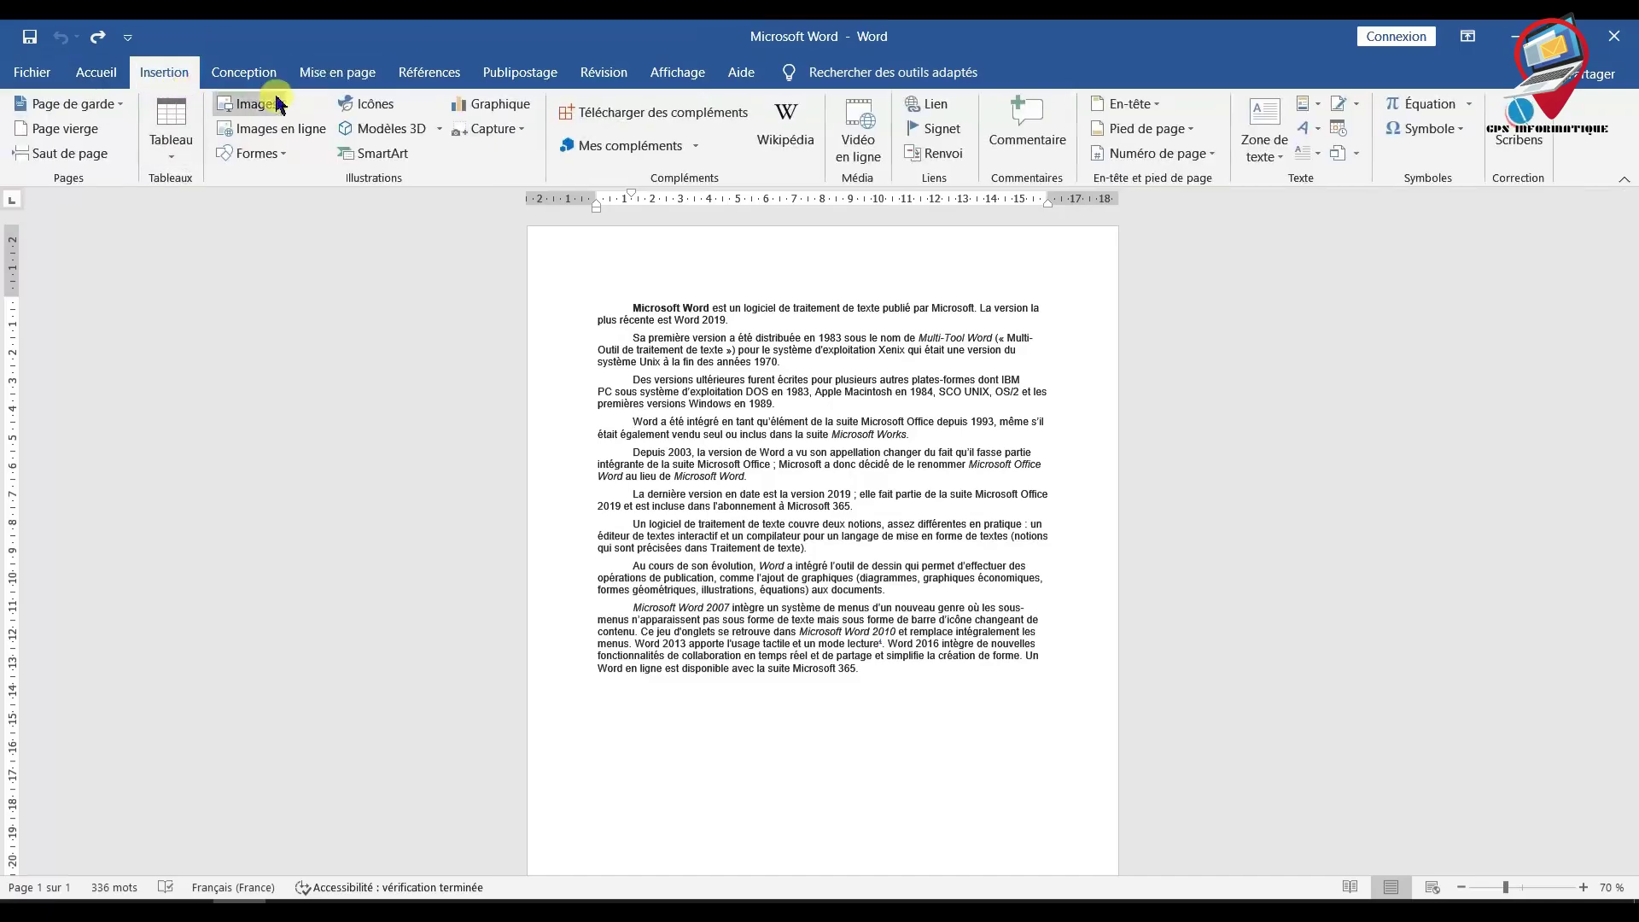
click(264, 113)
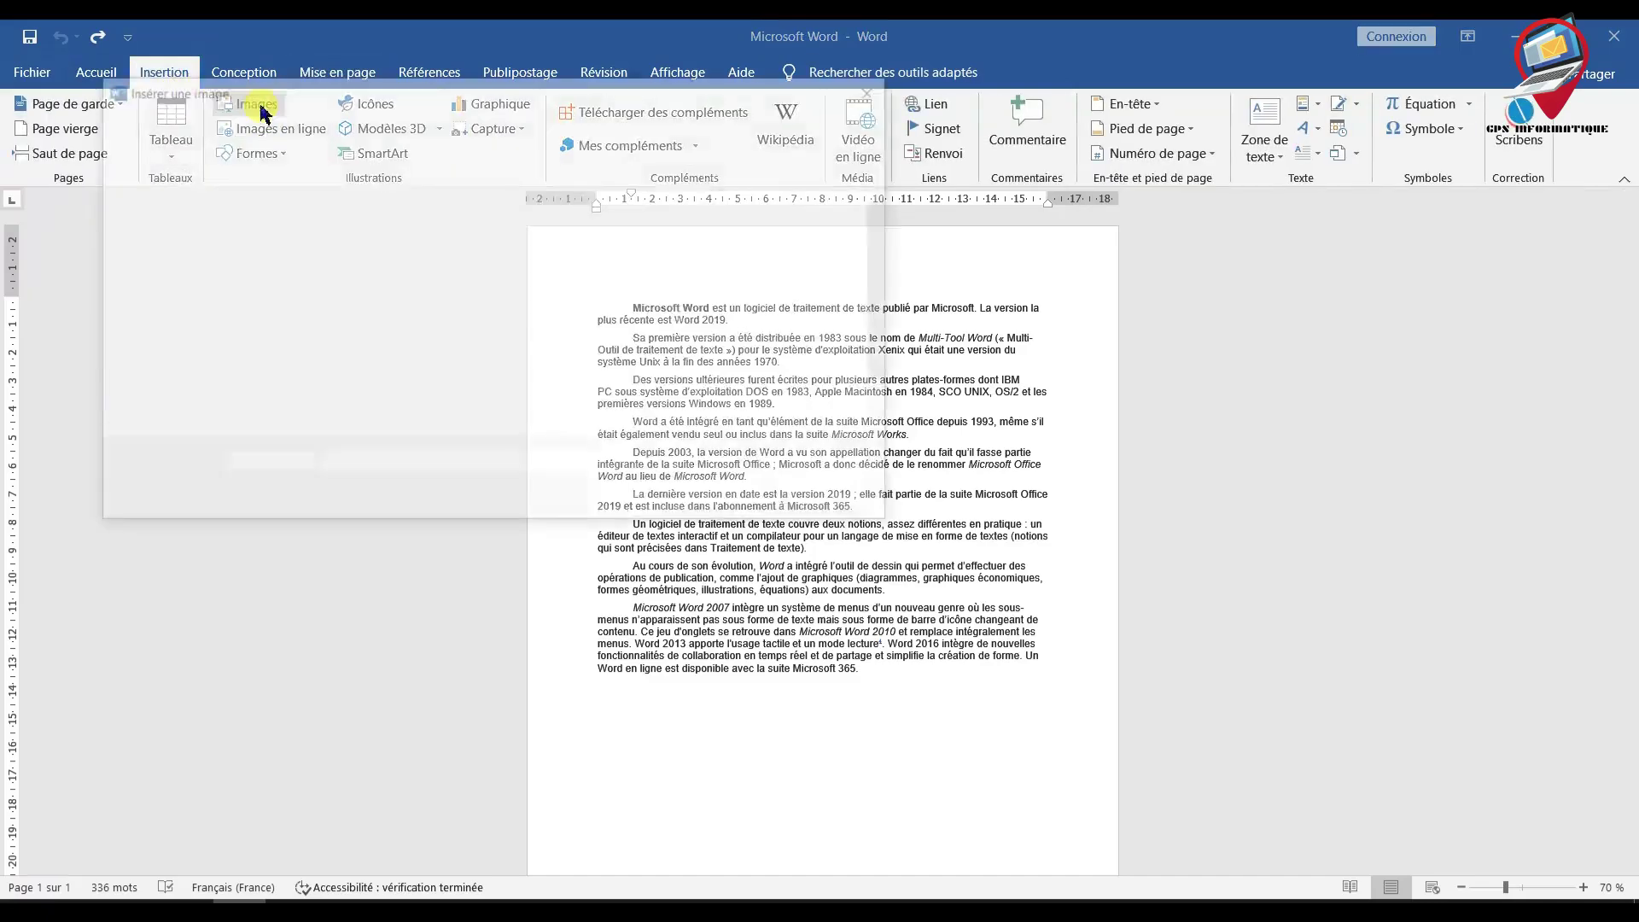
click(497, 401)
click(721, 501)
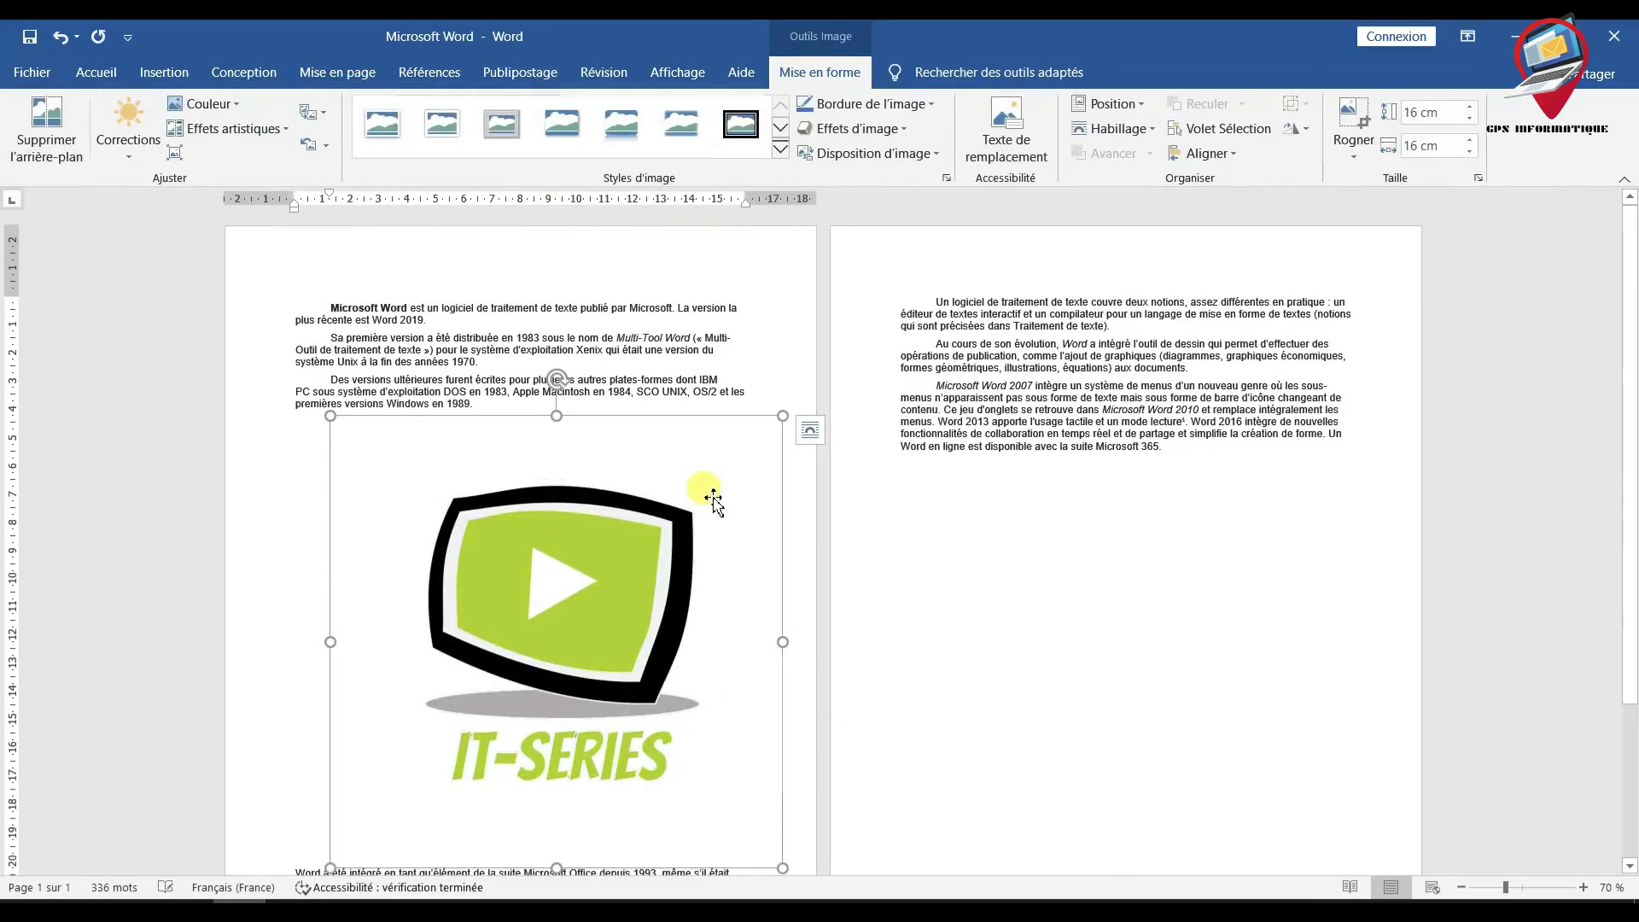
- Shrink the logo image to about 3.2 cm high and 3.2 cm wide
drag(782, 416, 530, 669)
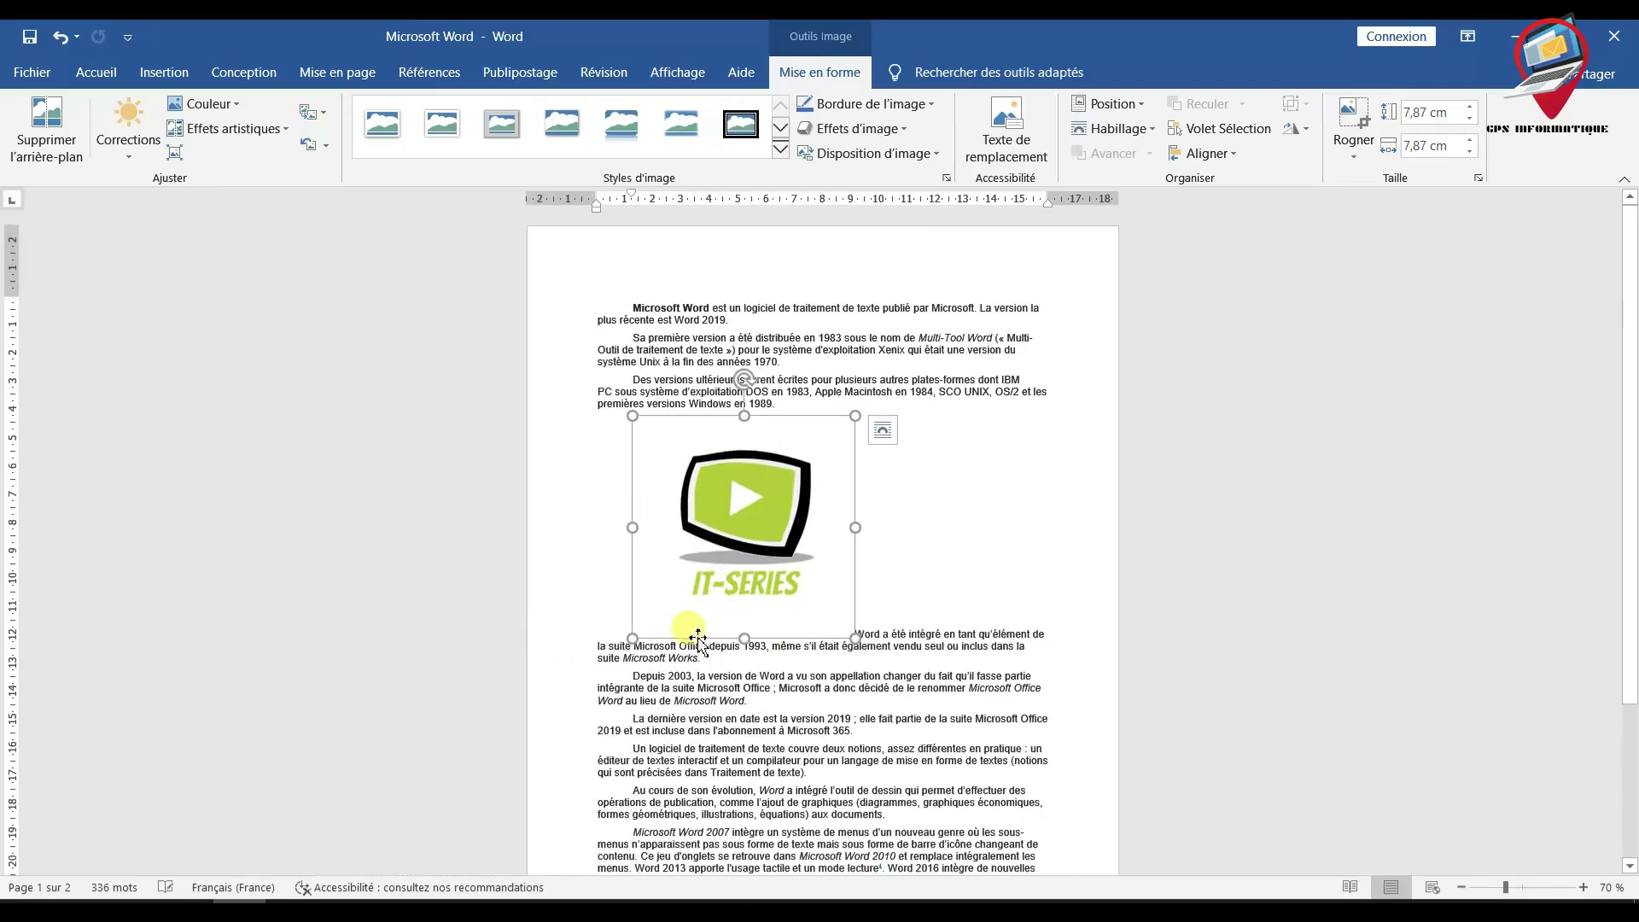
drag(856, 639, 725, 485)
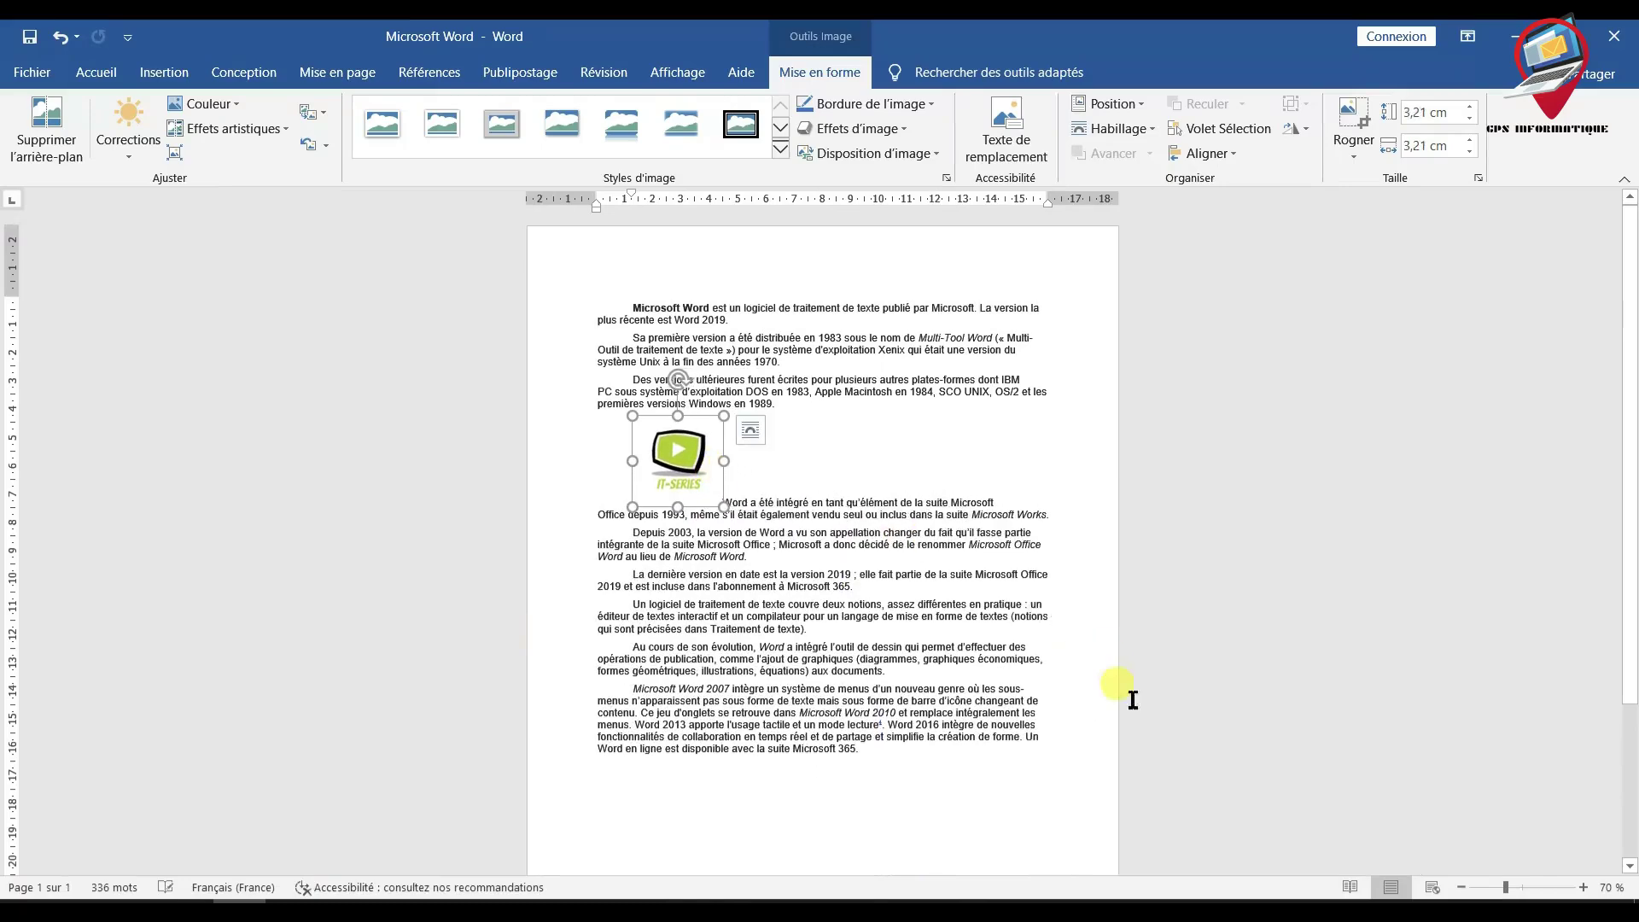
click(1583, 888)
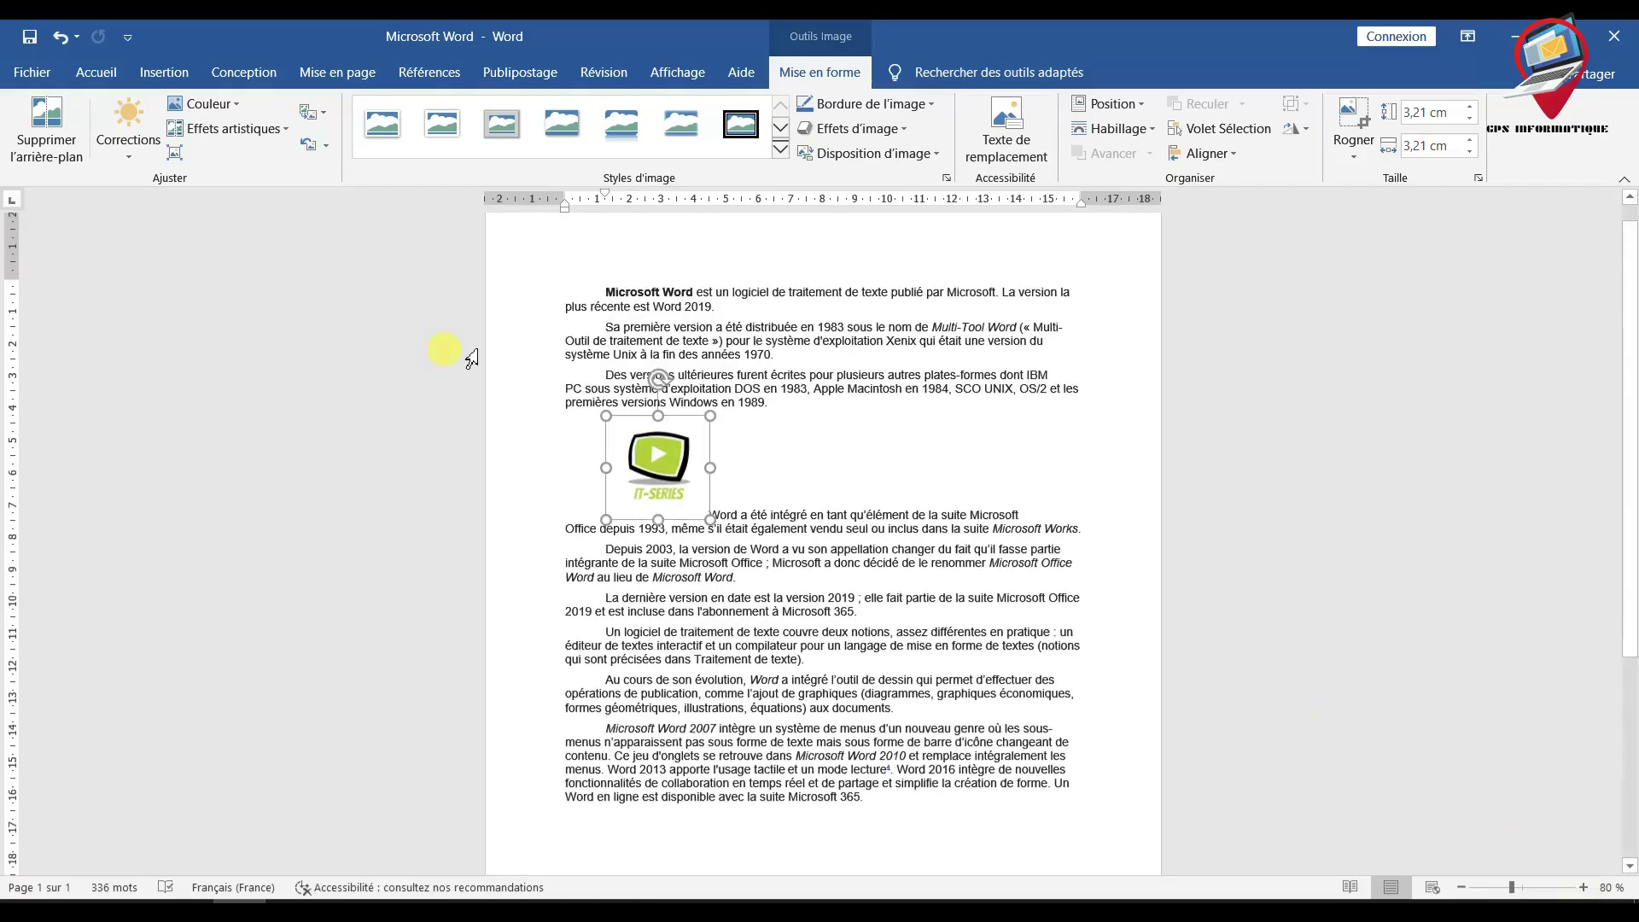
- Insert a text wrapping break just before the logo image
click(325, 75)
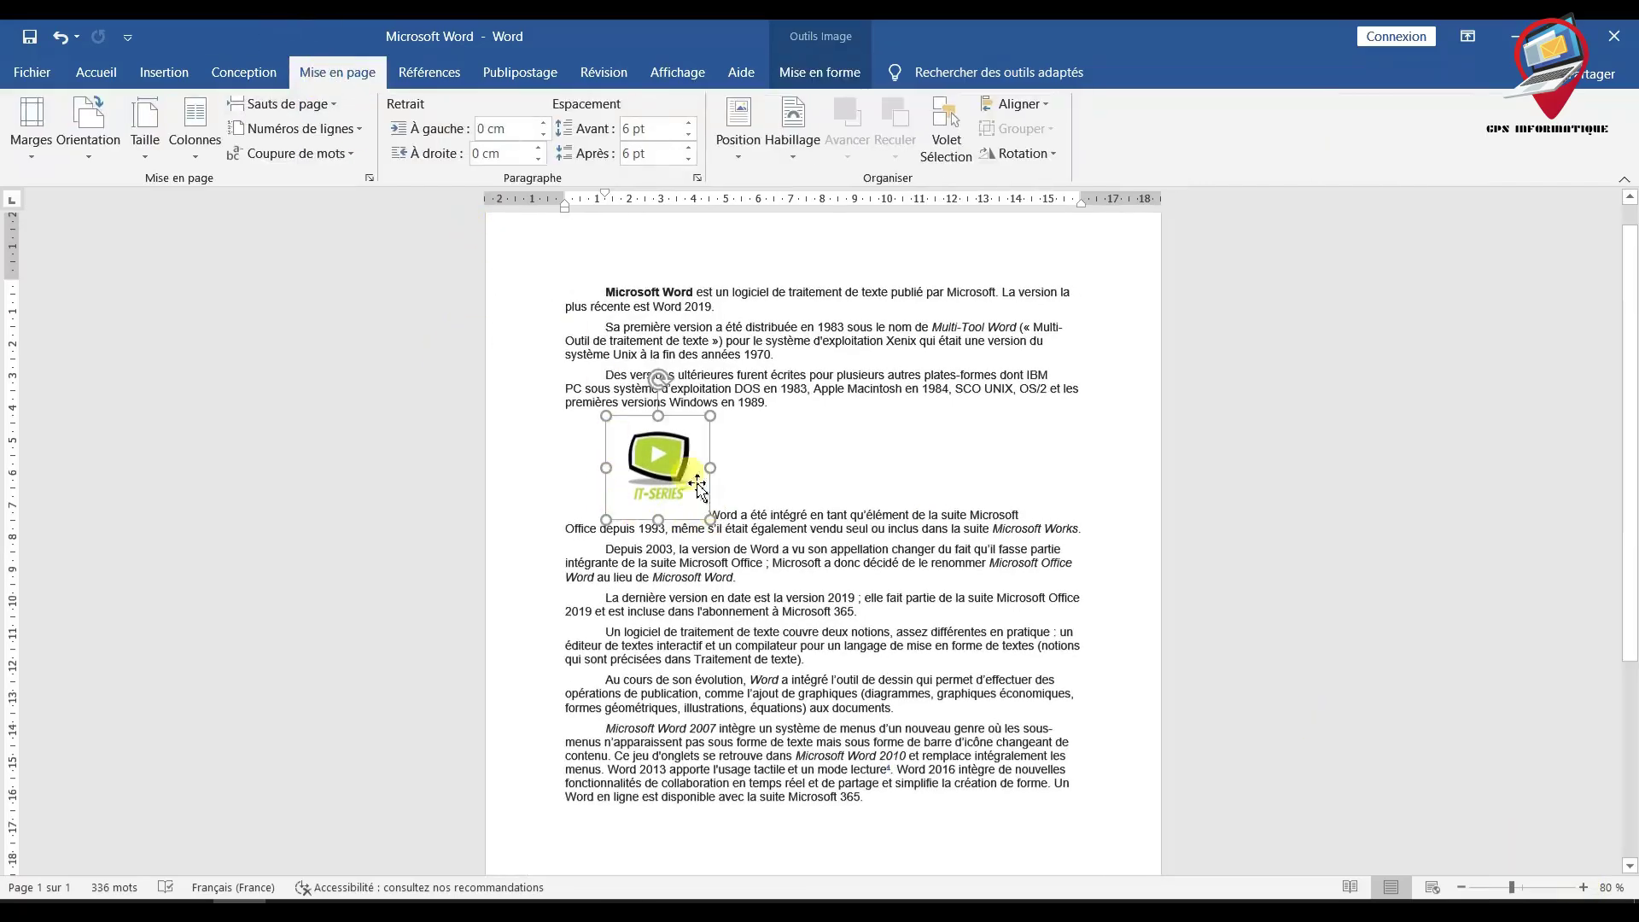
click(332, 107)
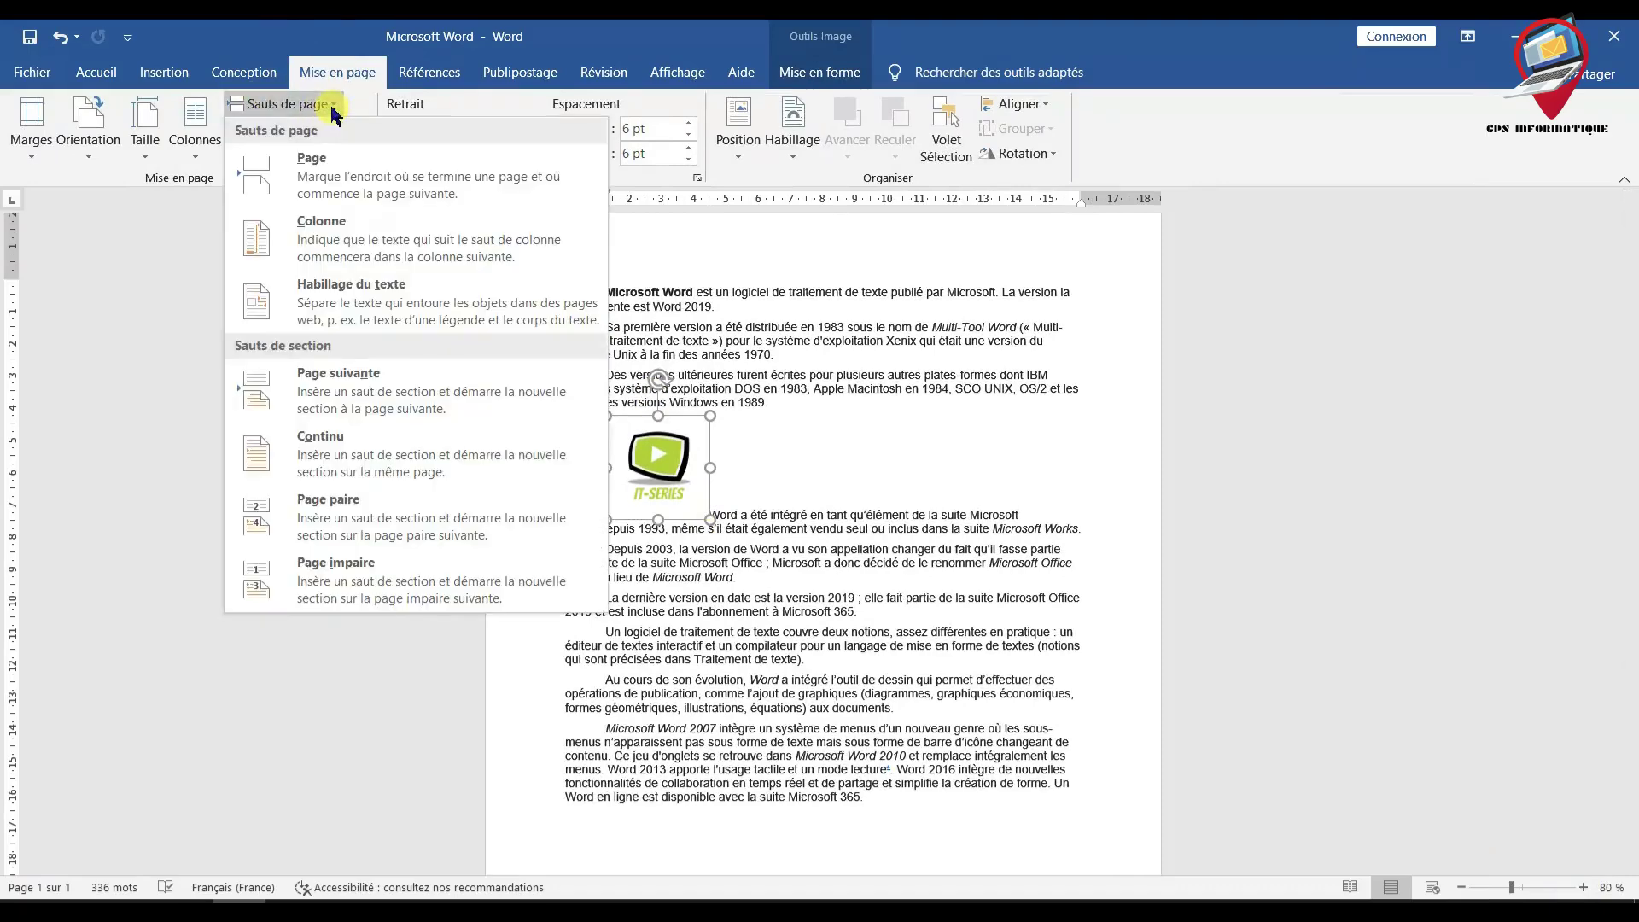
click(450, 320)
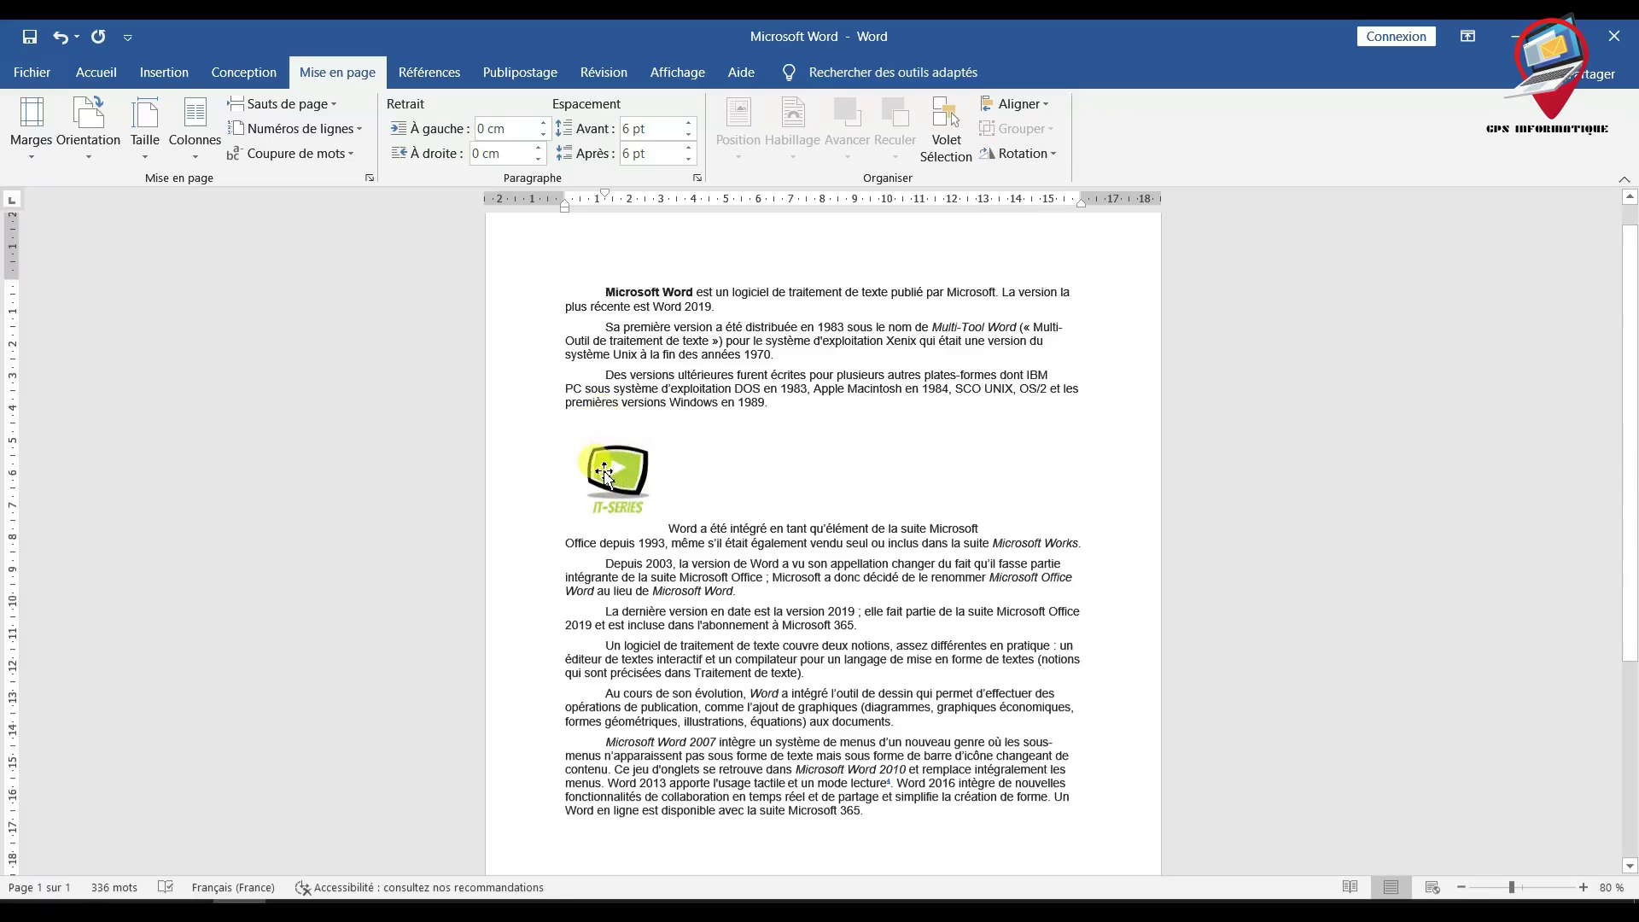
- Move the logo to the start of the "Un logiciel de traitement de texte" paragraph and insert a text wrapping break before it
drag(603, 472, 612, 651)
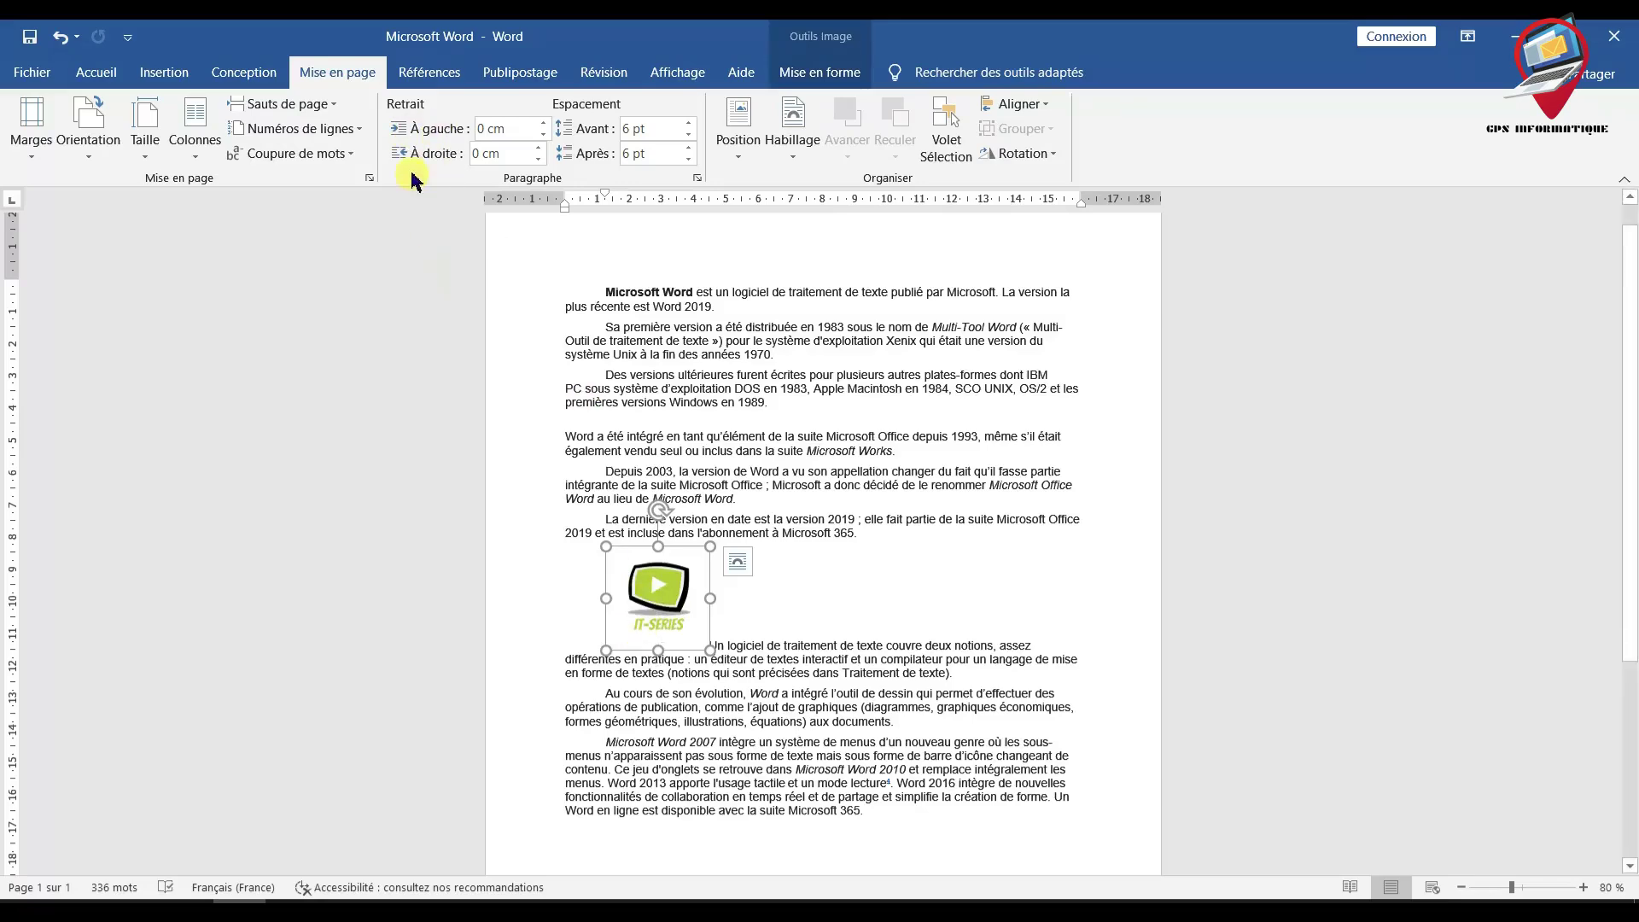
click(338, 104)
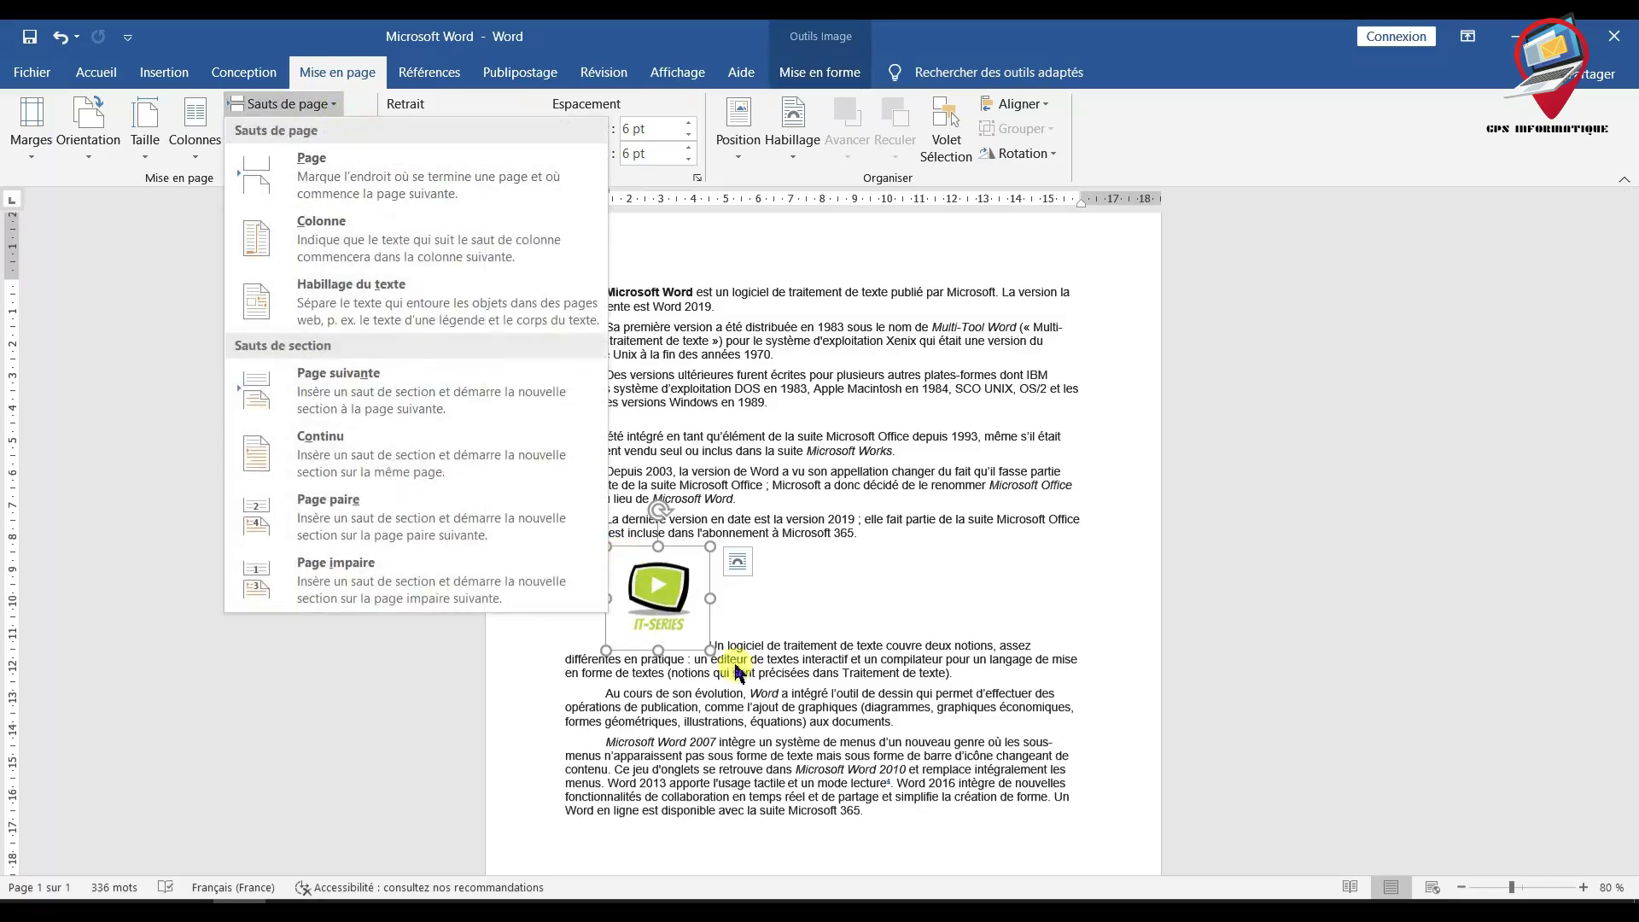
click(387, 311)
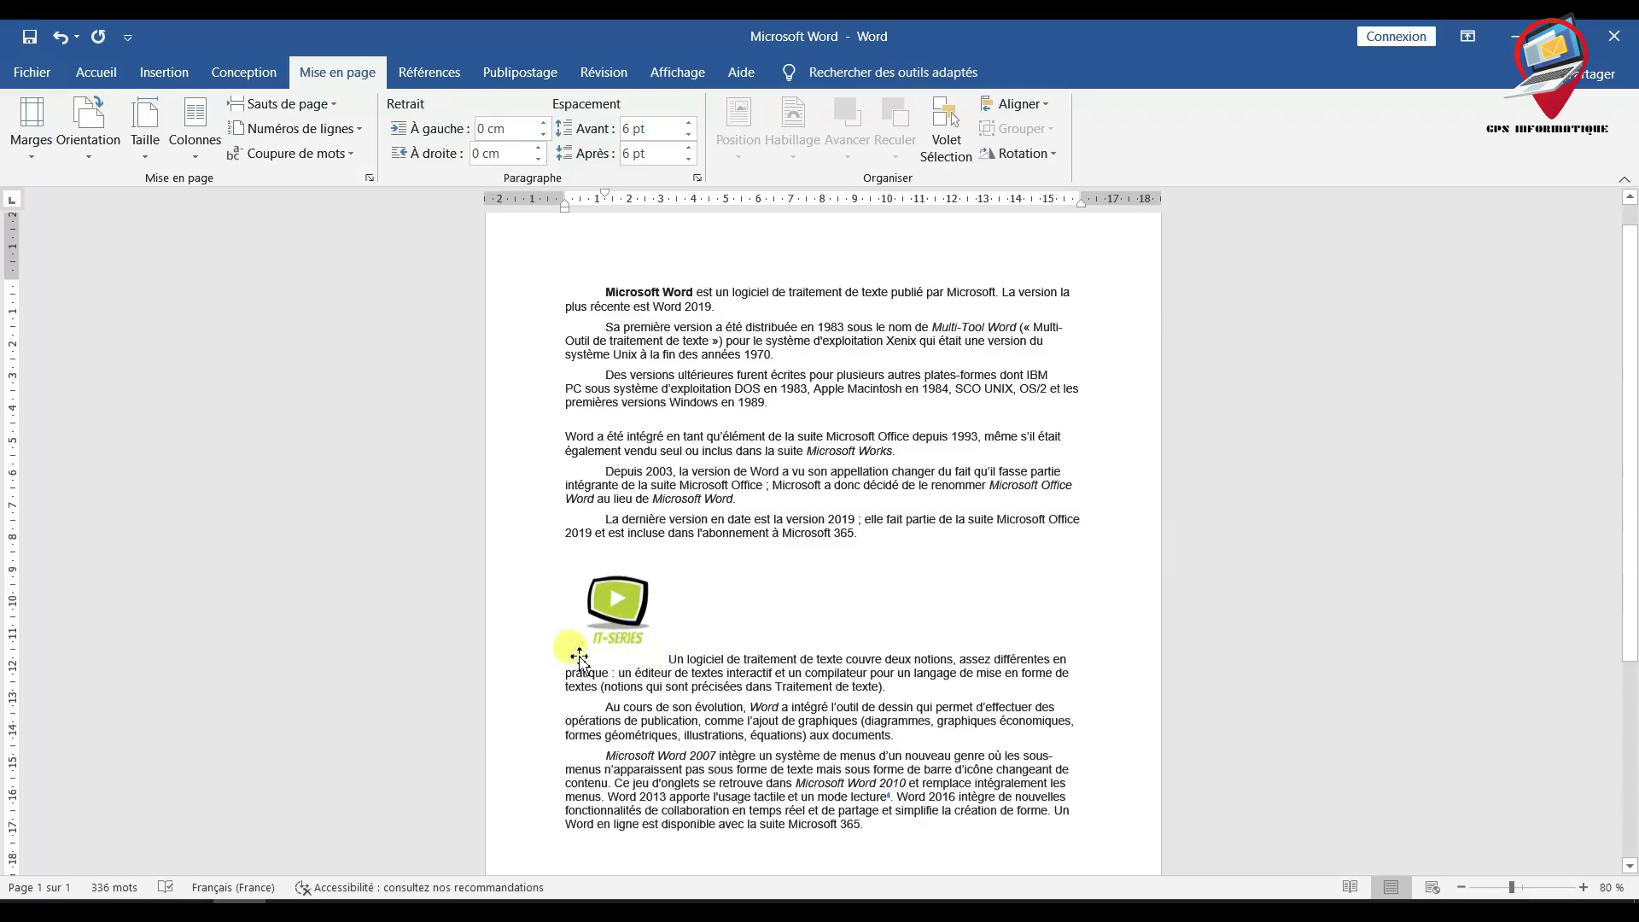
- Delete the logo image from the document
click(647, 604)
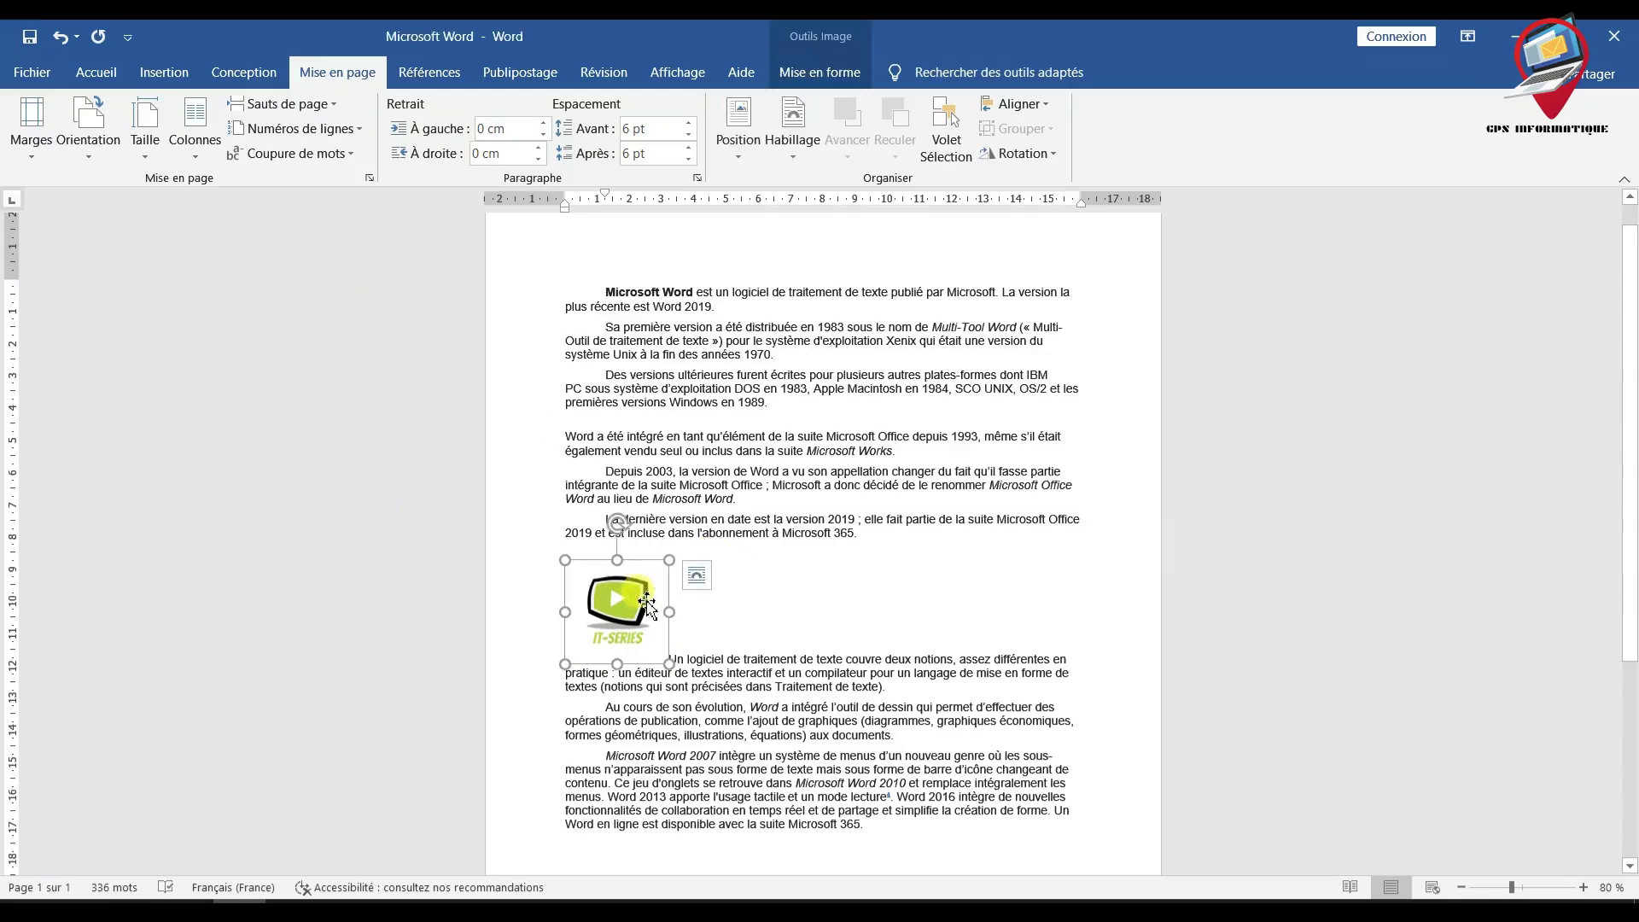
key(Delete)
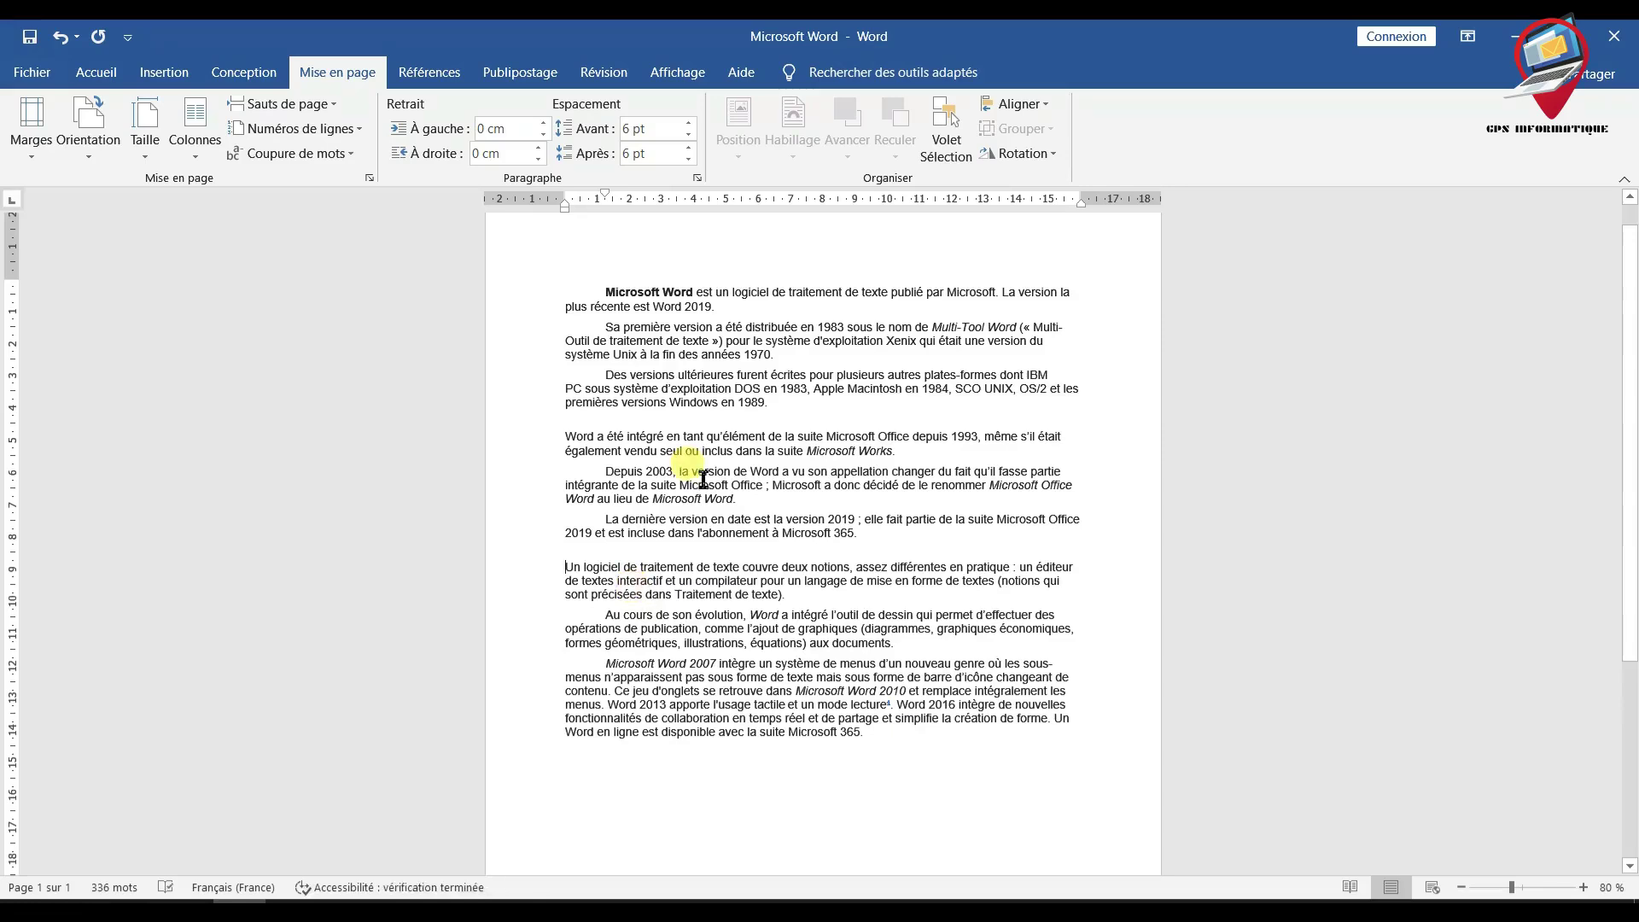
- Insert a next-page section break before the paragraph starting "Depuis 2003", and undo it
click(329, 103)
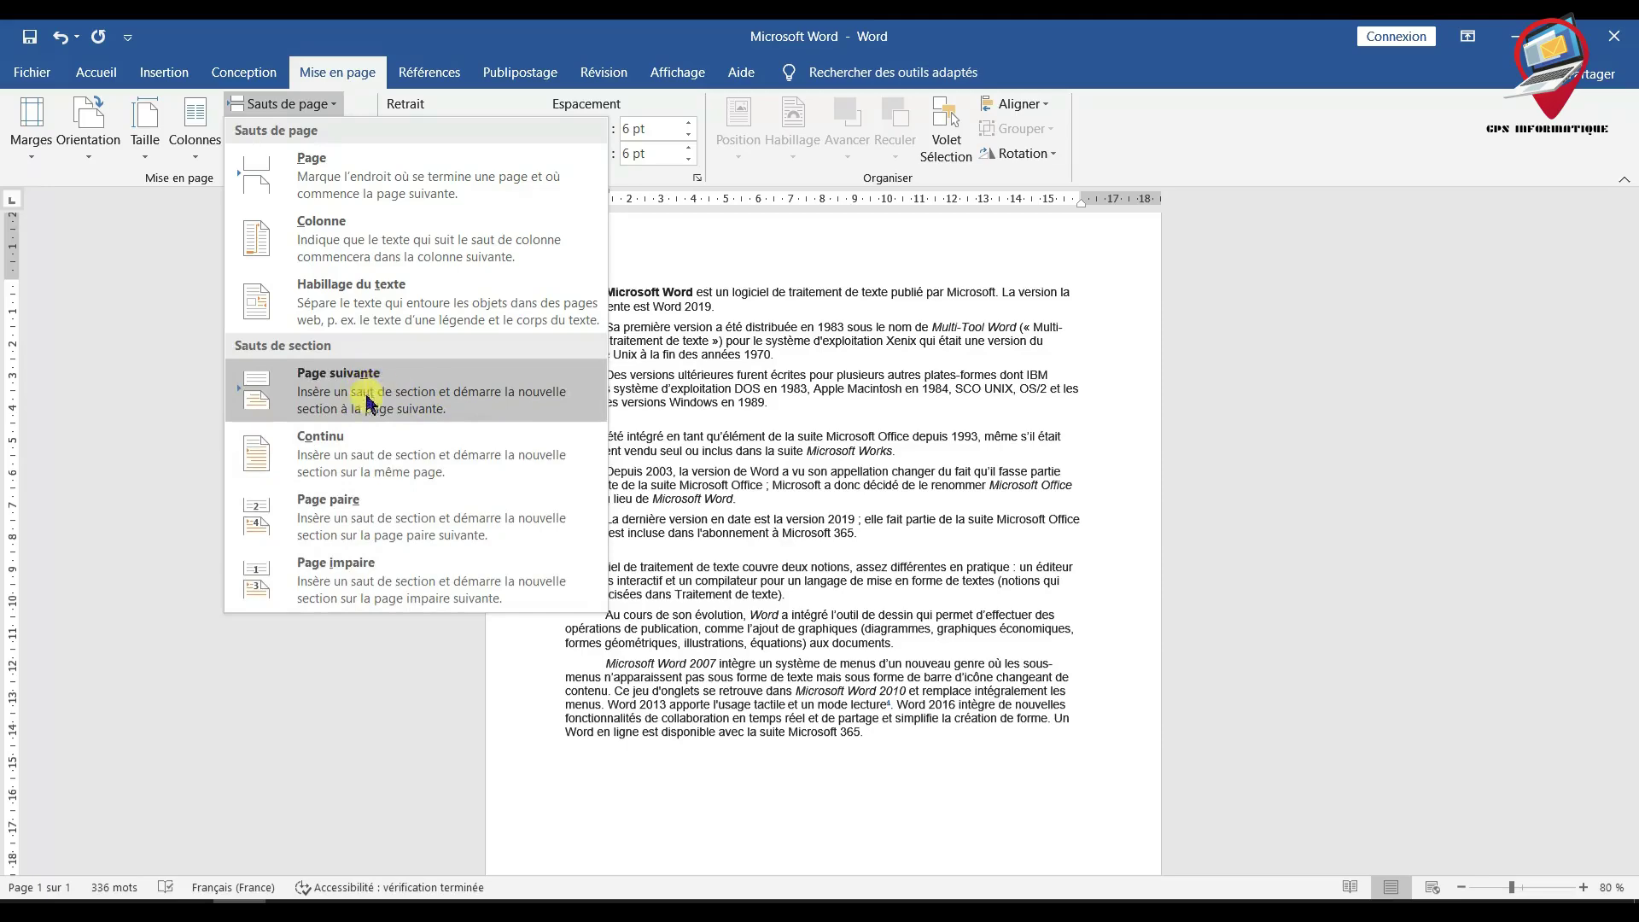
click(725, 415)
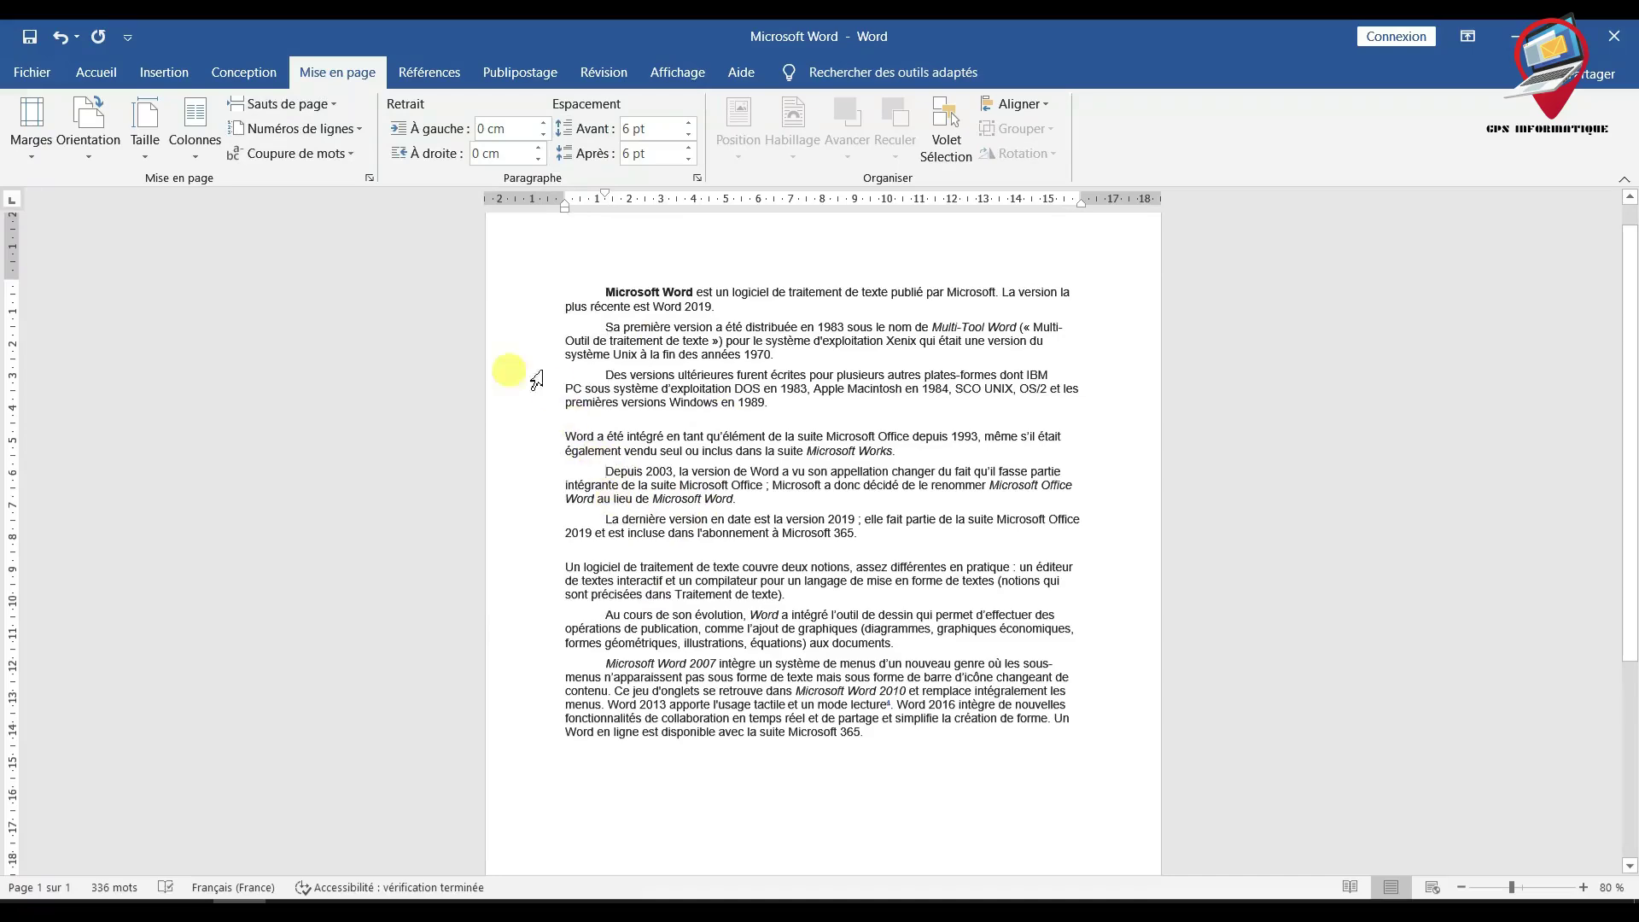
click(331, 105)
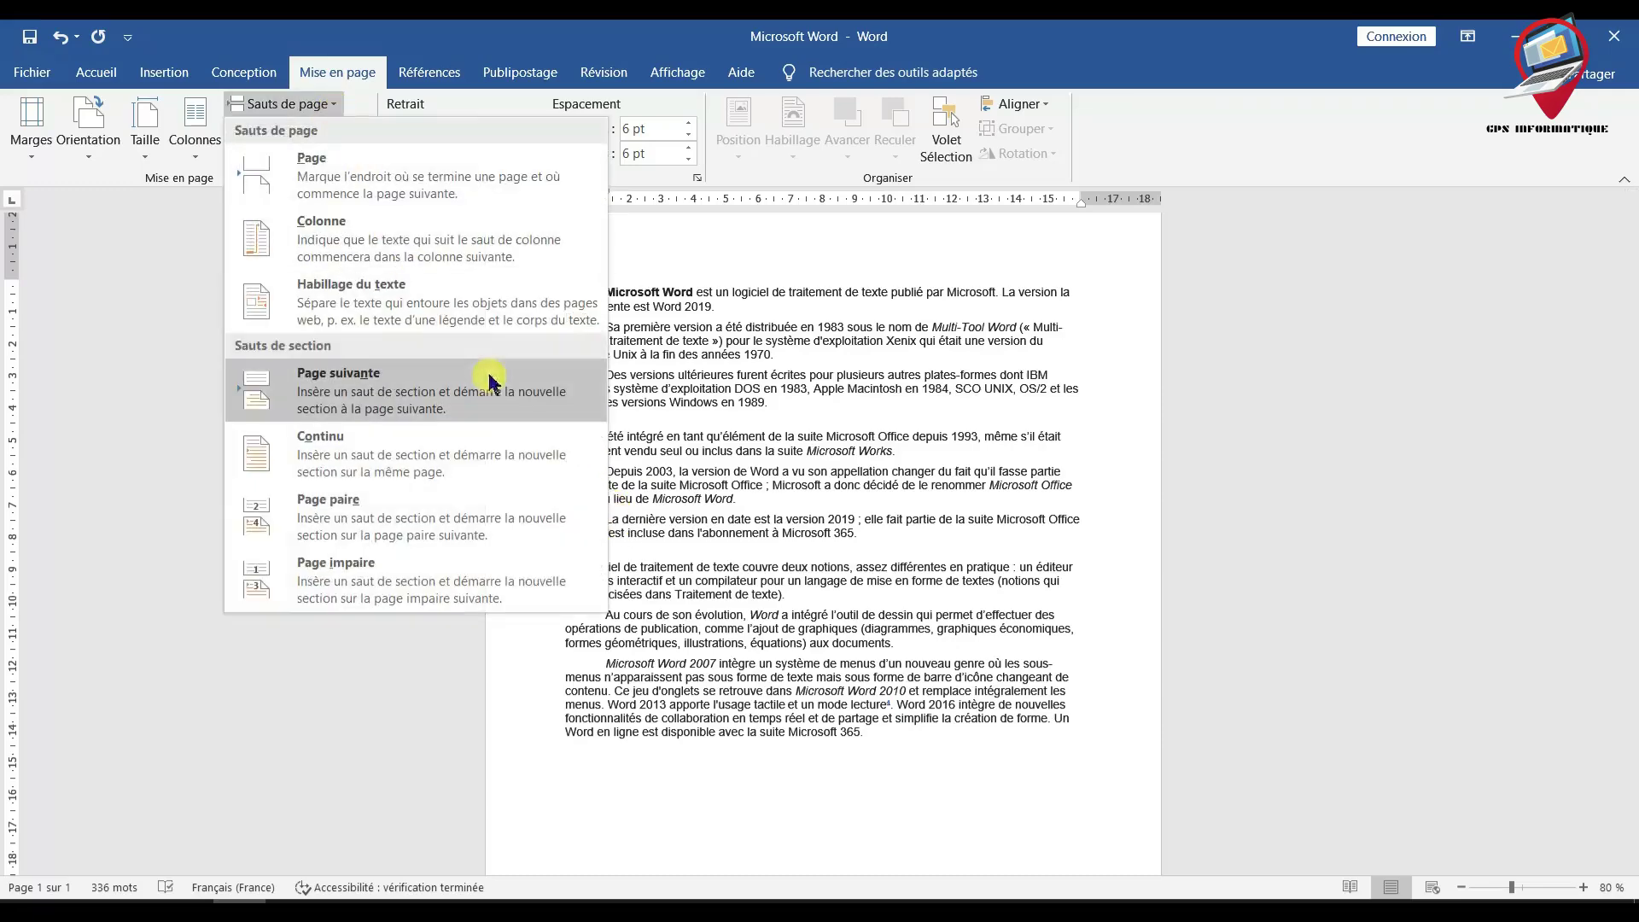
click(382, 381)
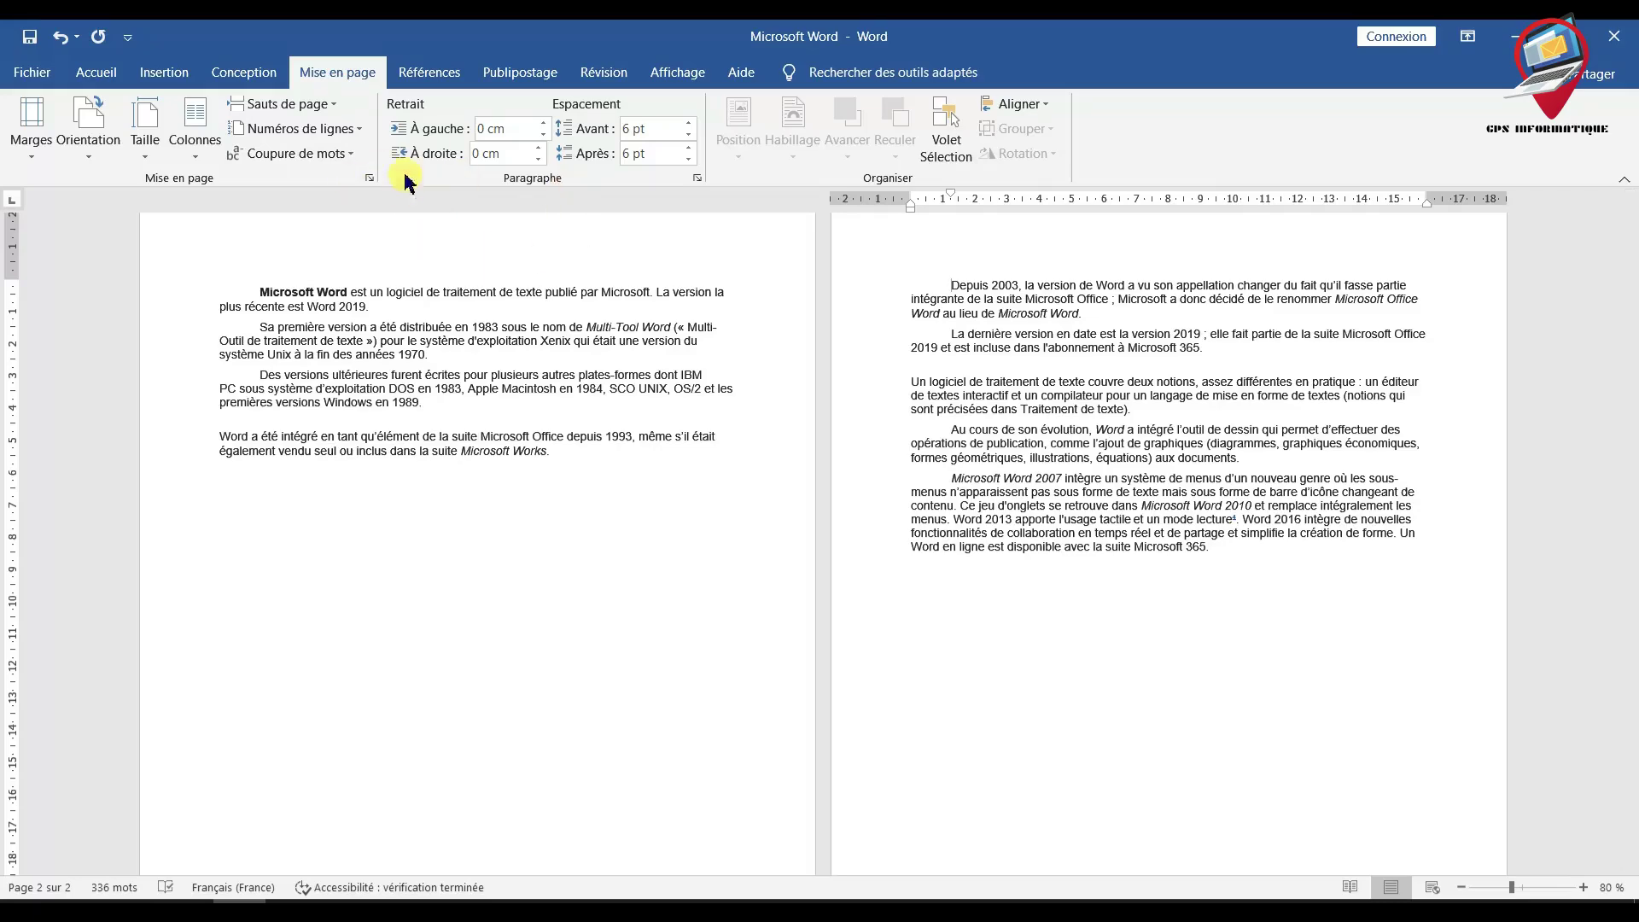
click(282, 103)
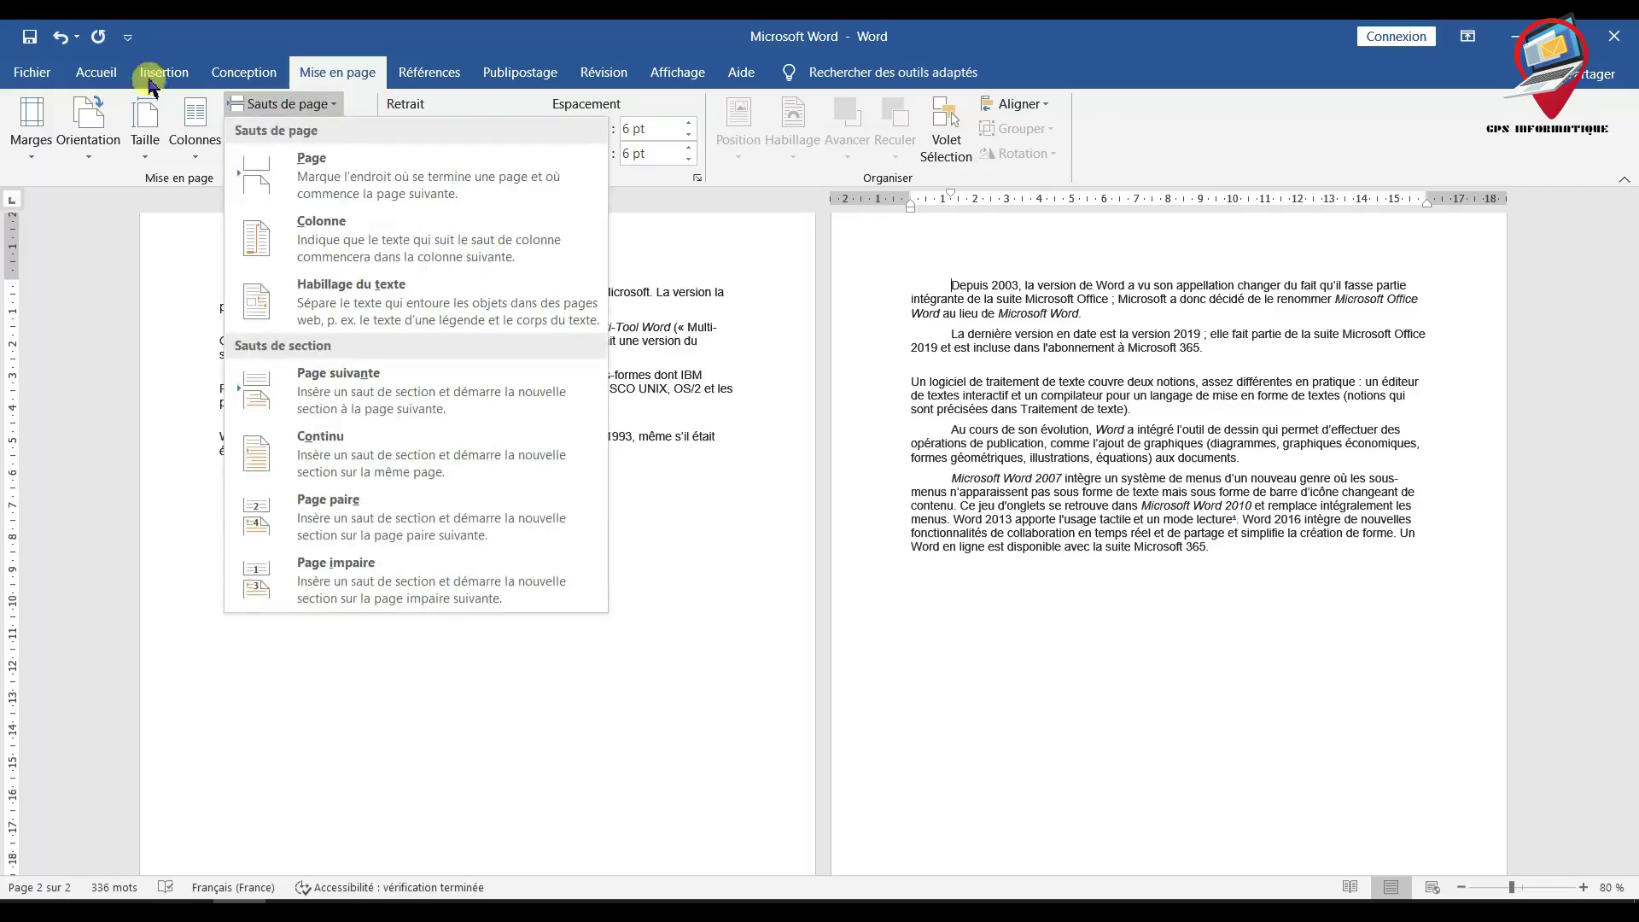
click(60, 38)
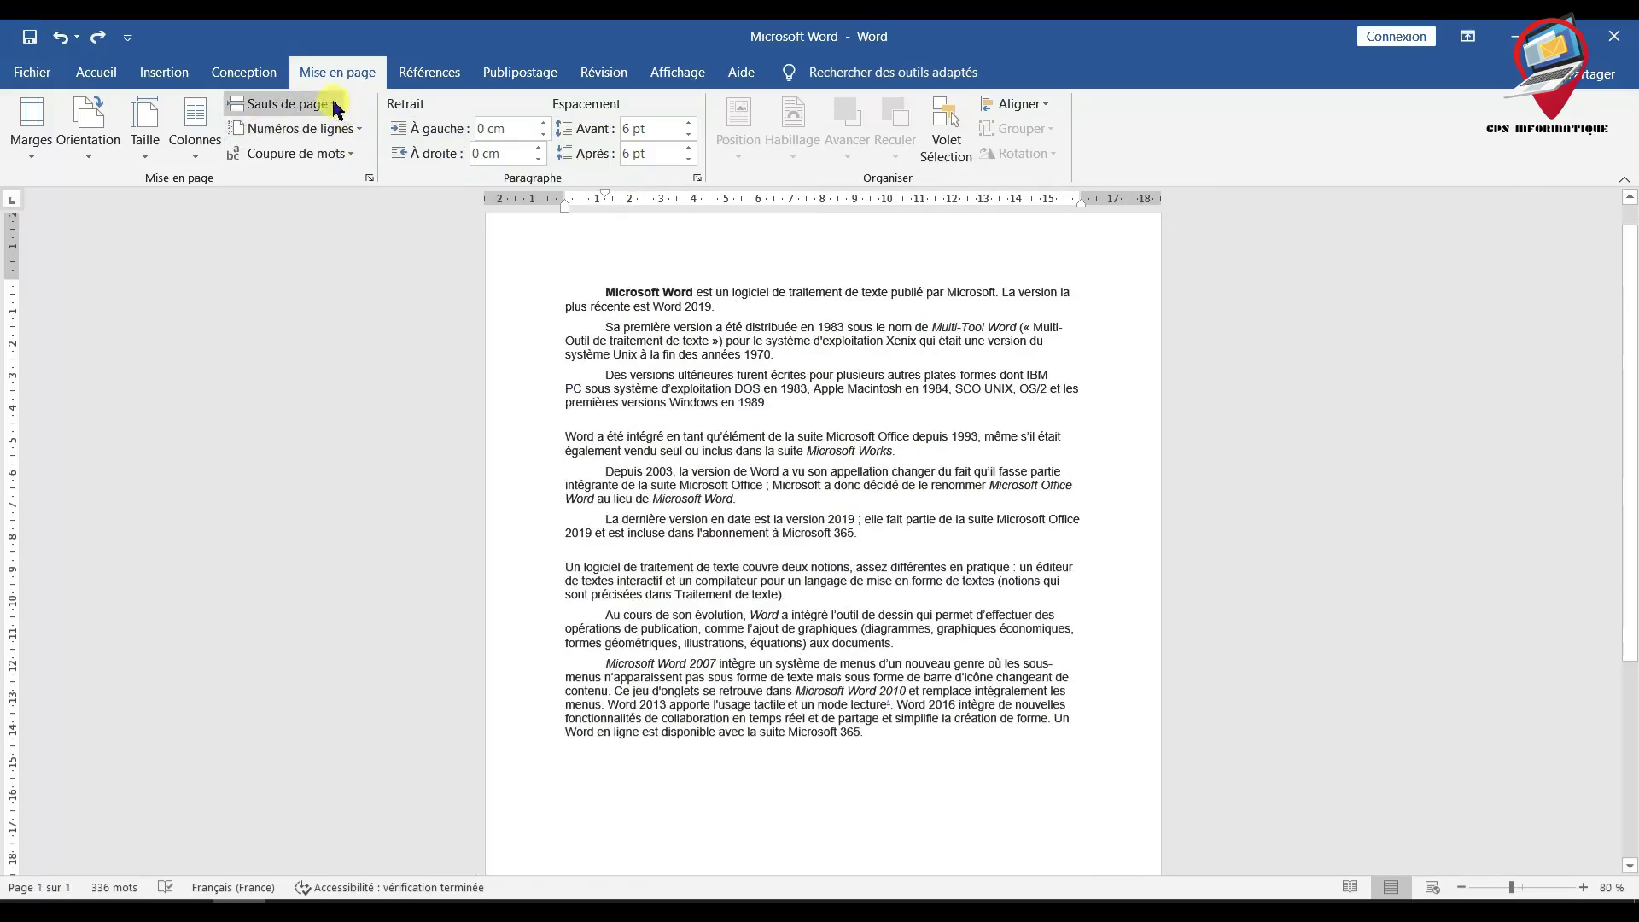
- Insert a continuous section break before the paragraph starting "La dernière version en date"
click(333, 106)
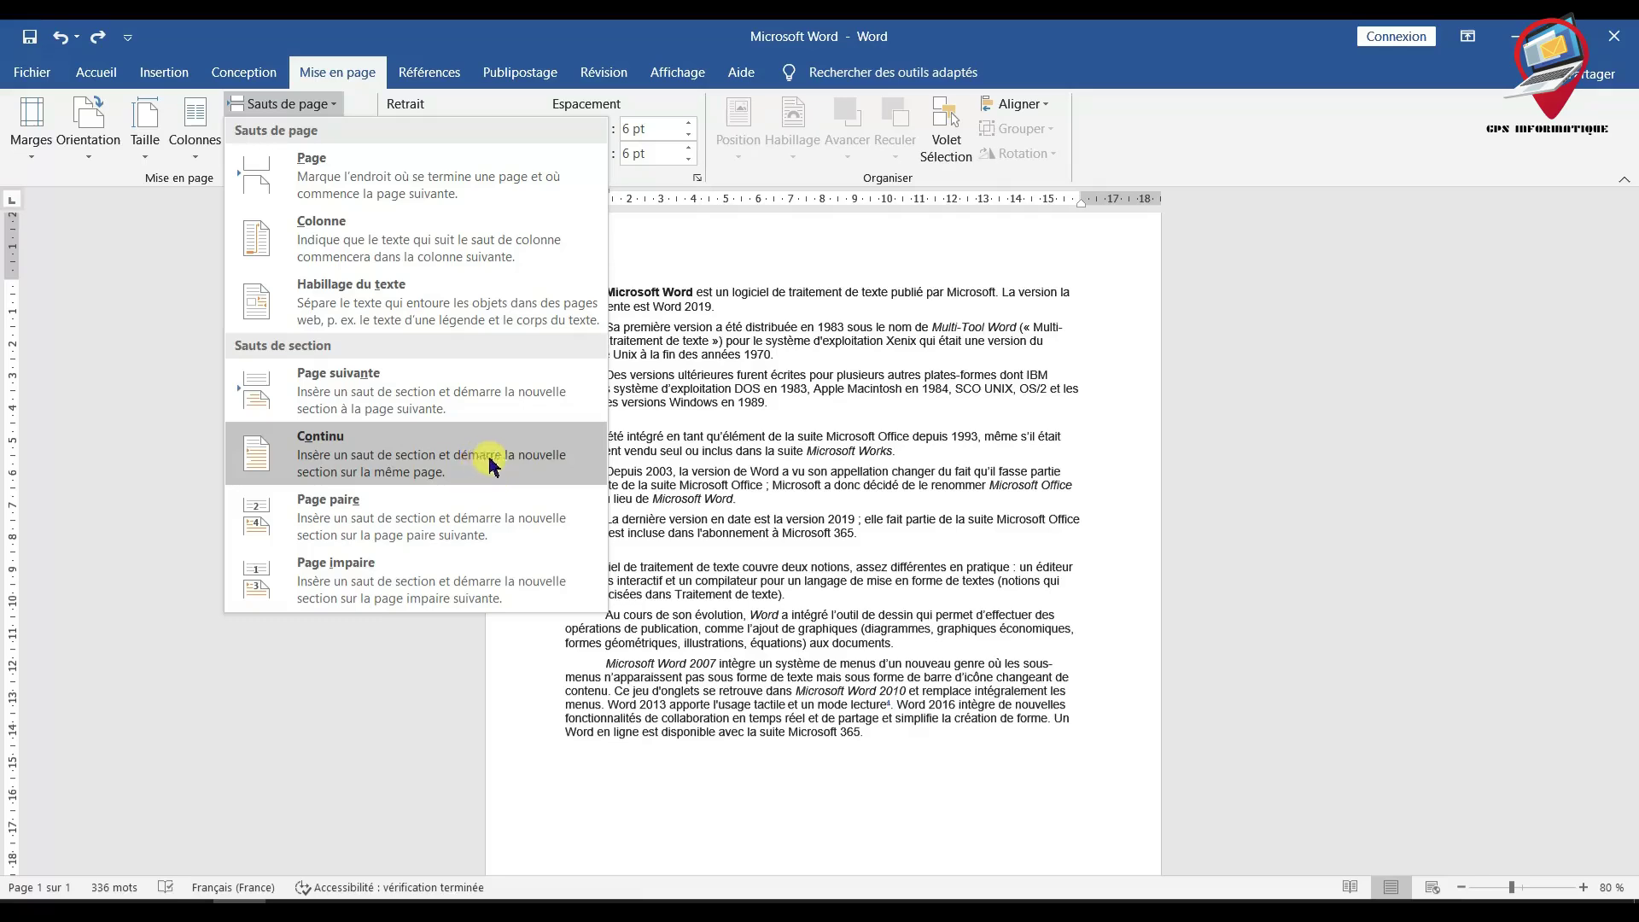
click(736, 493)
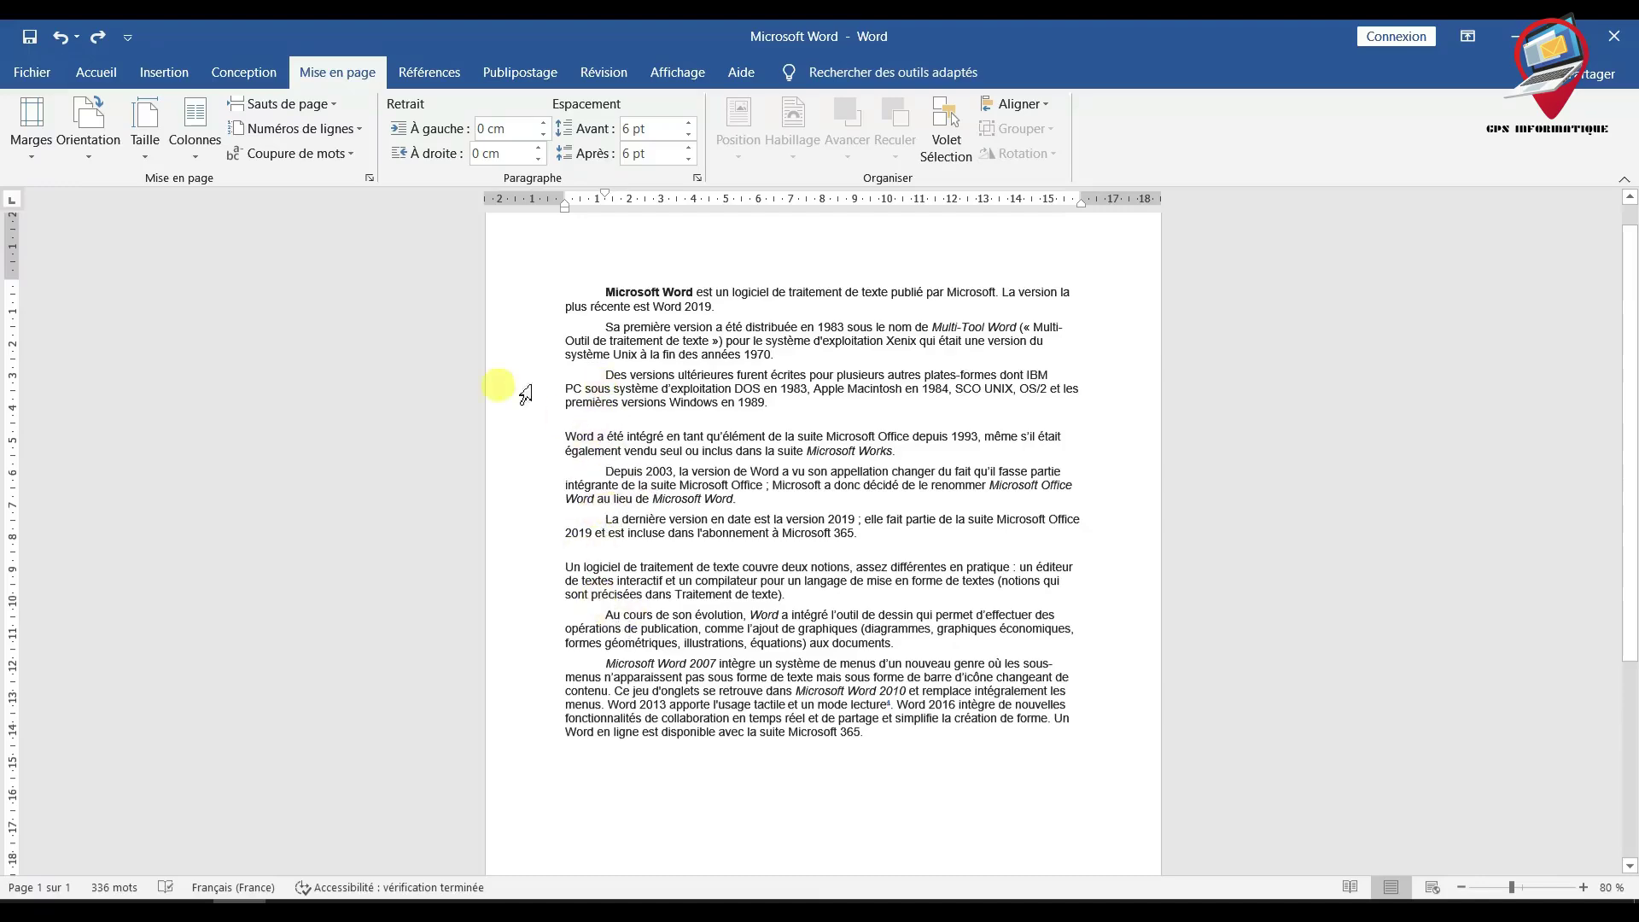
click(291, 103)
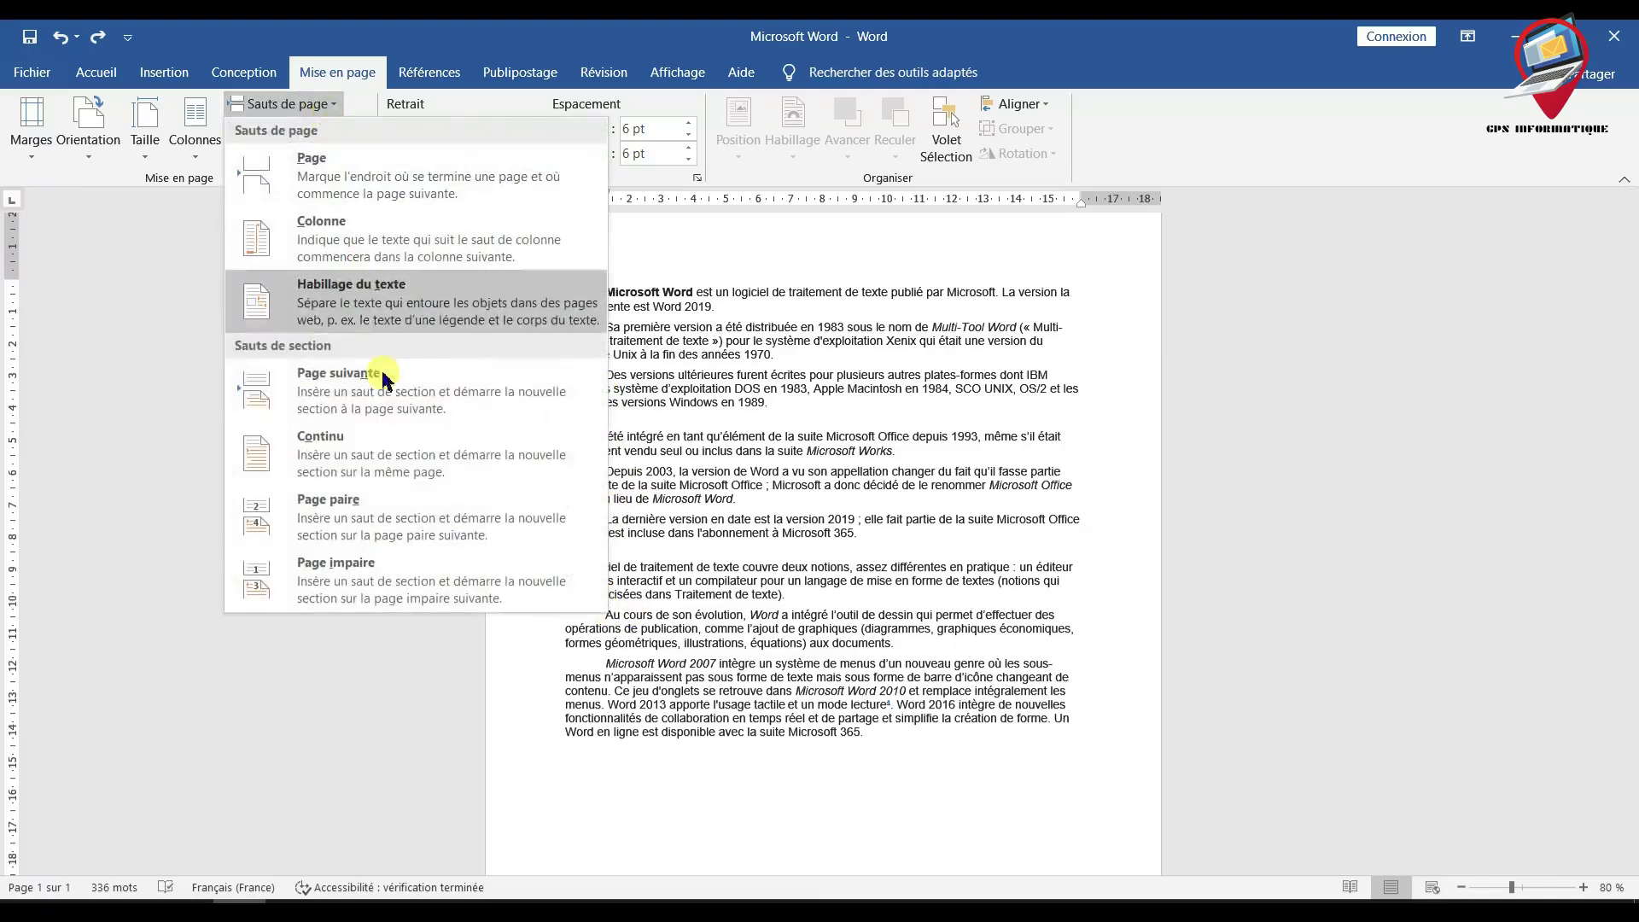
click(382, 450)
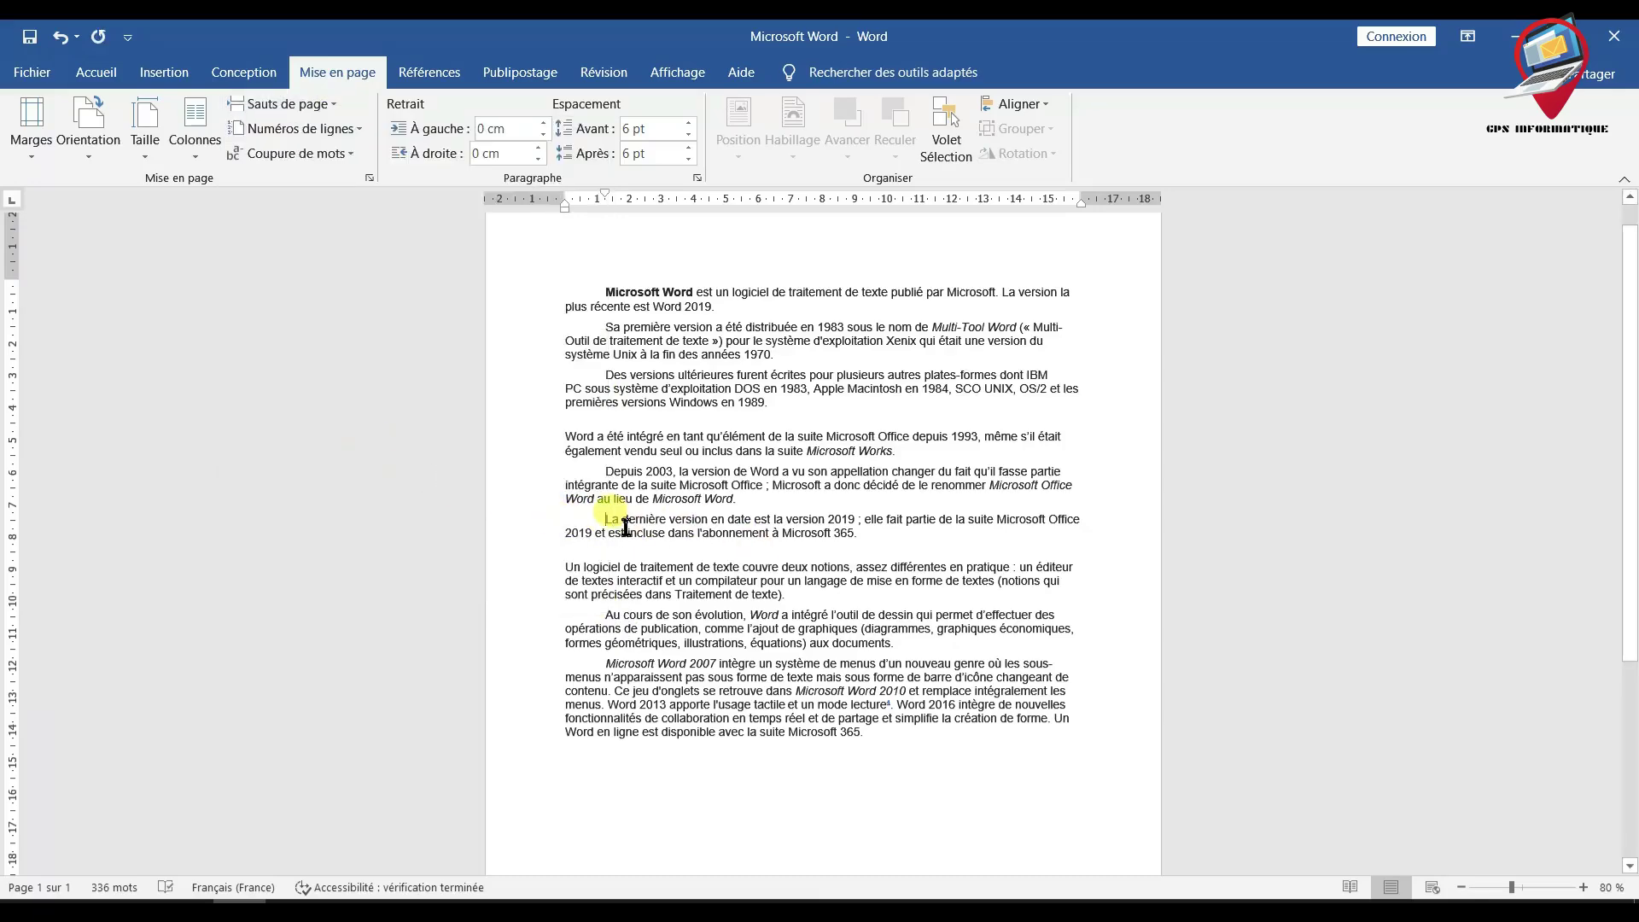
- Insert an even-page section break before the paragraph starting "Au cours de son évolution", and undo it
click(332, 108)
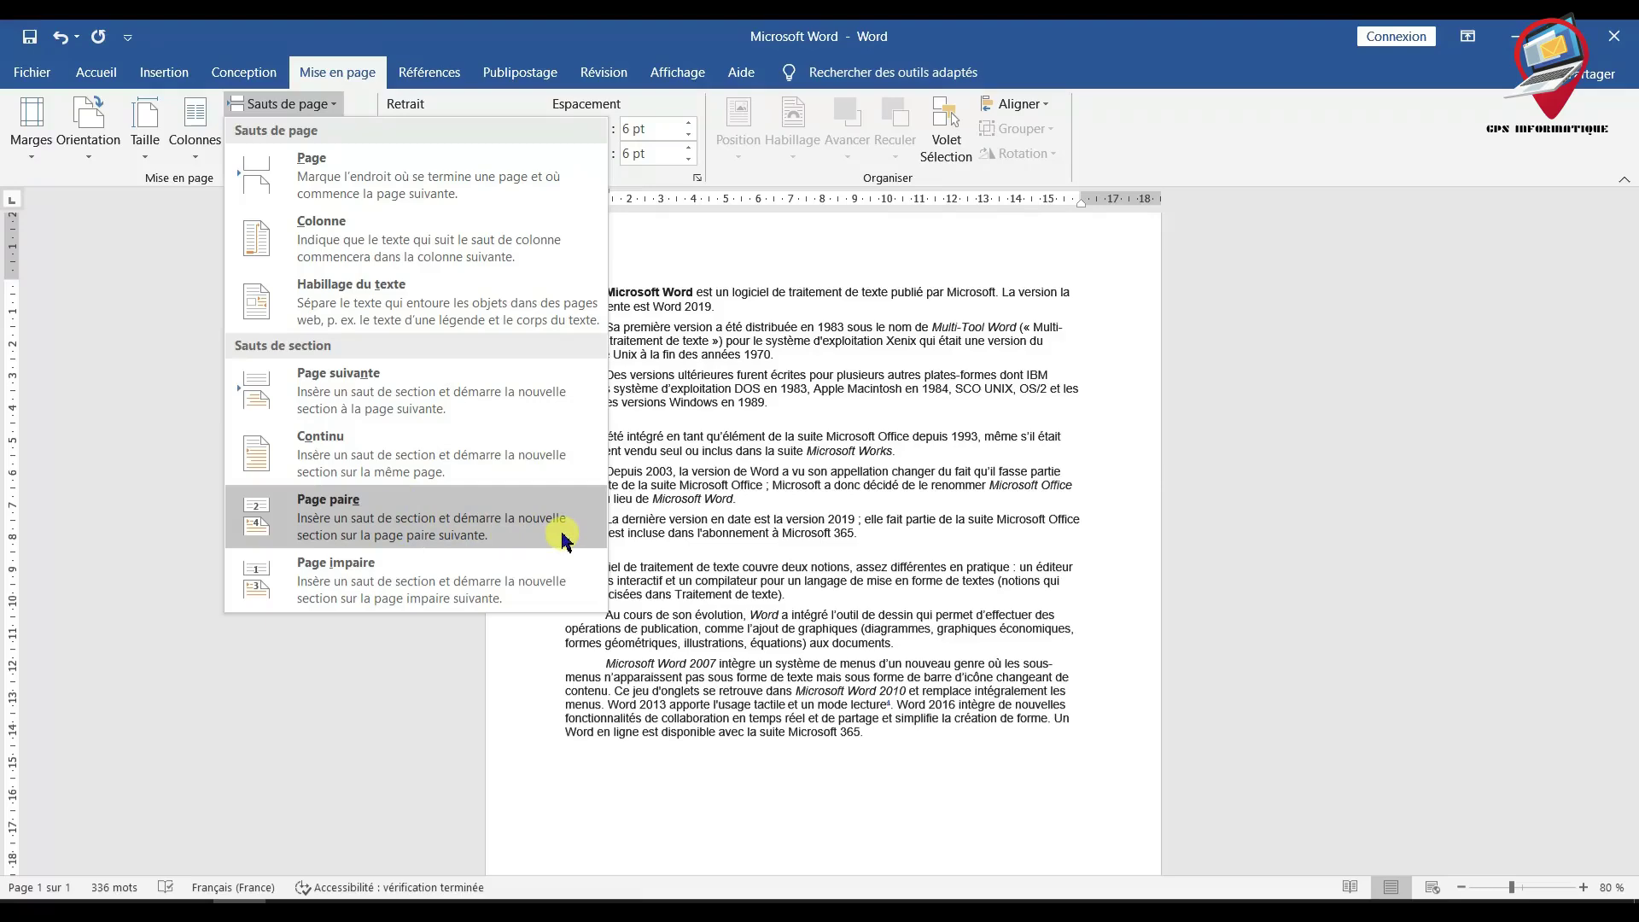
click(683, 601)
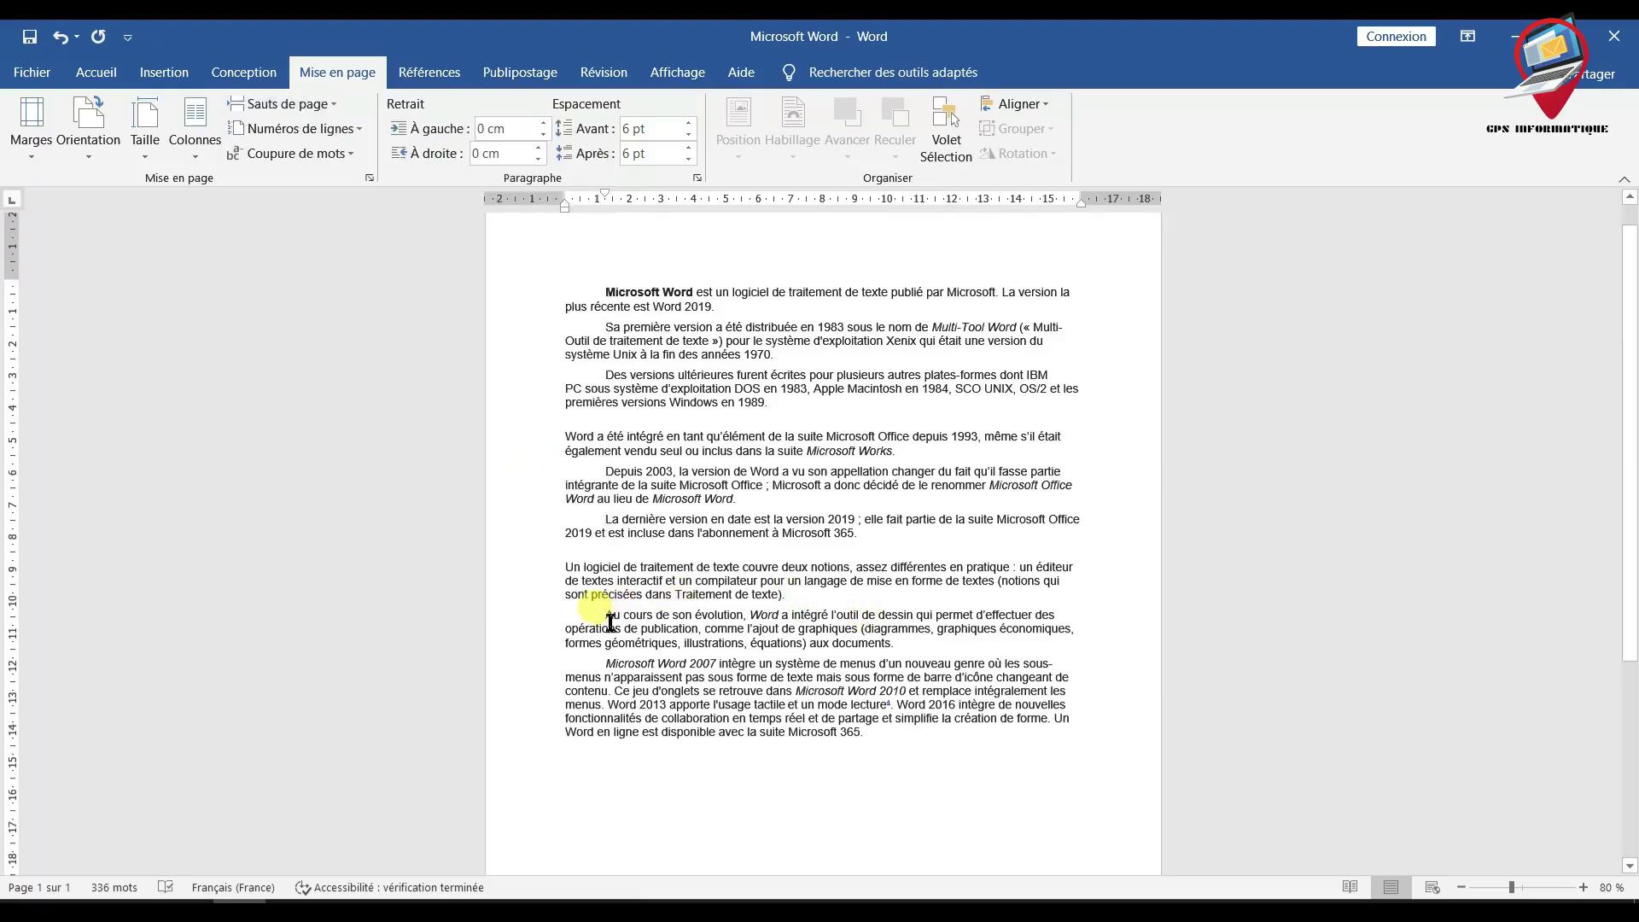
click(333, 105)
click(403, 504)
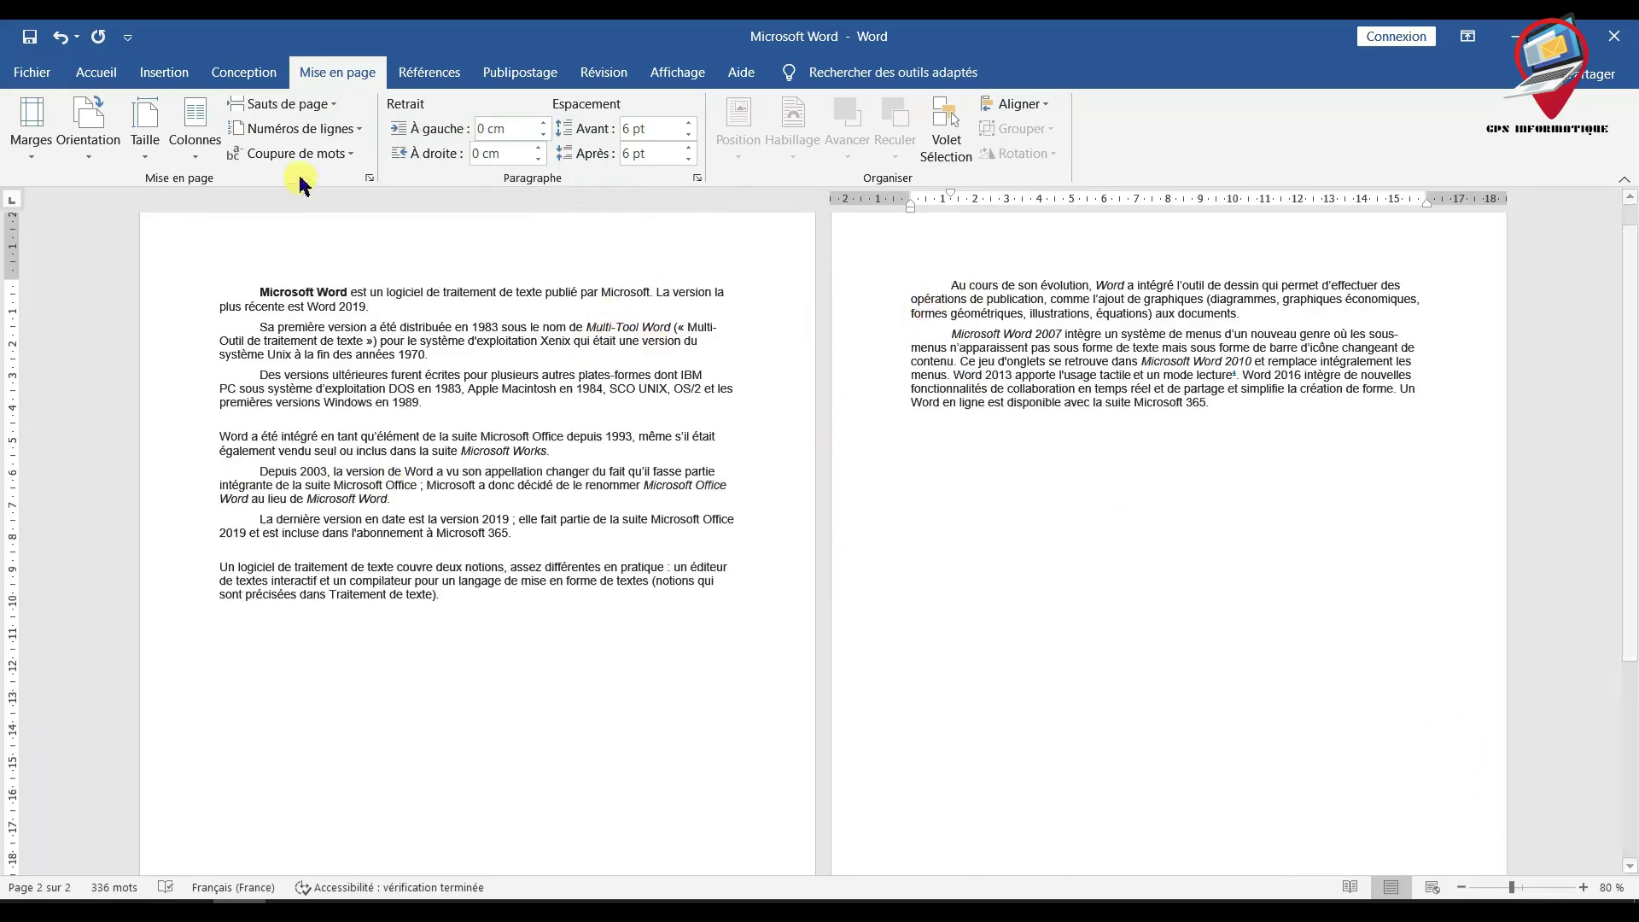
click(59, 37)
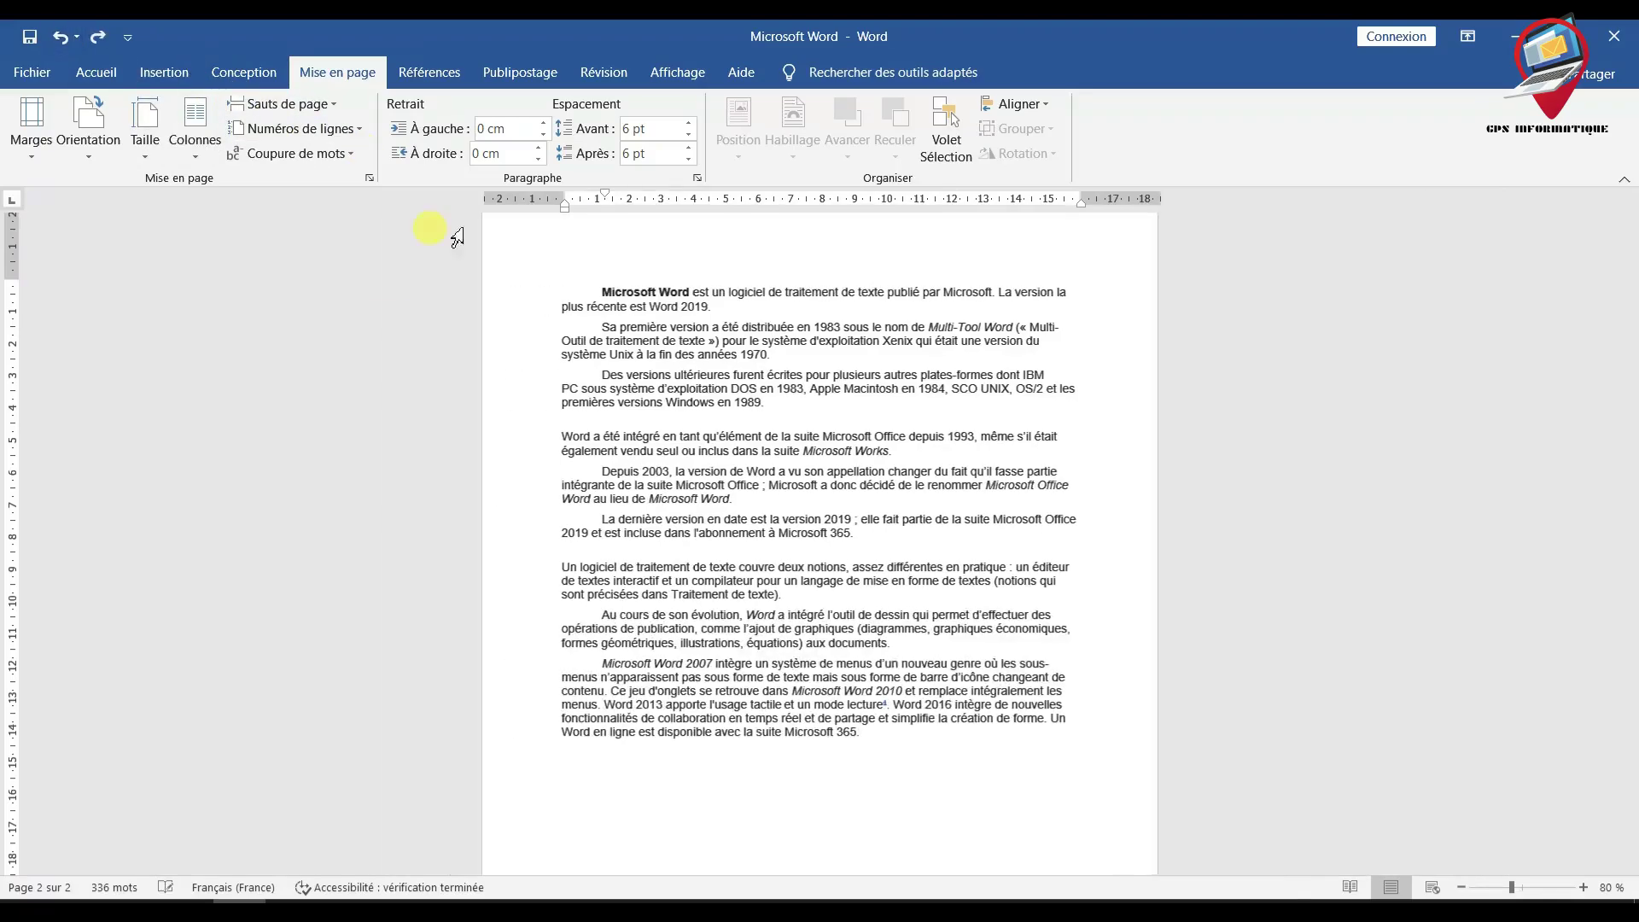
- Insert an odd-page section break before the paragraph starting "Un logiciel de traitement de texte" and check the resulting page layout
click(329, 109)
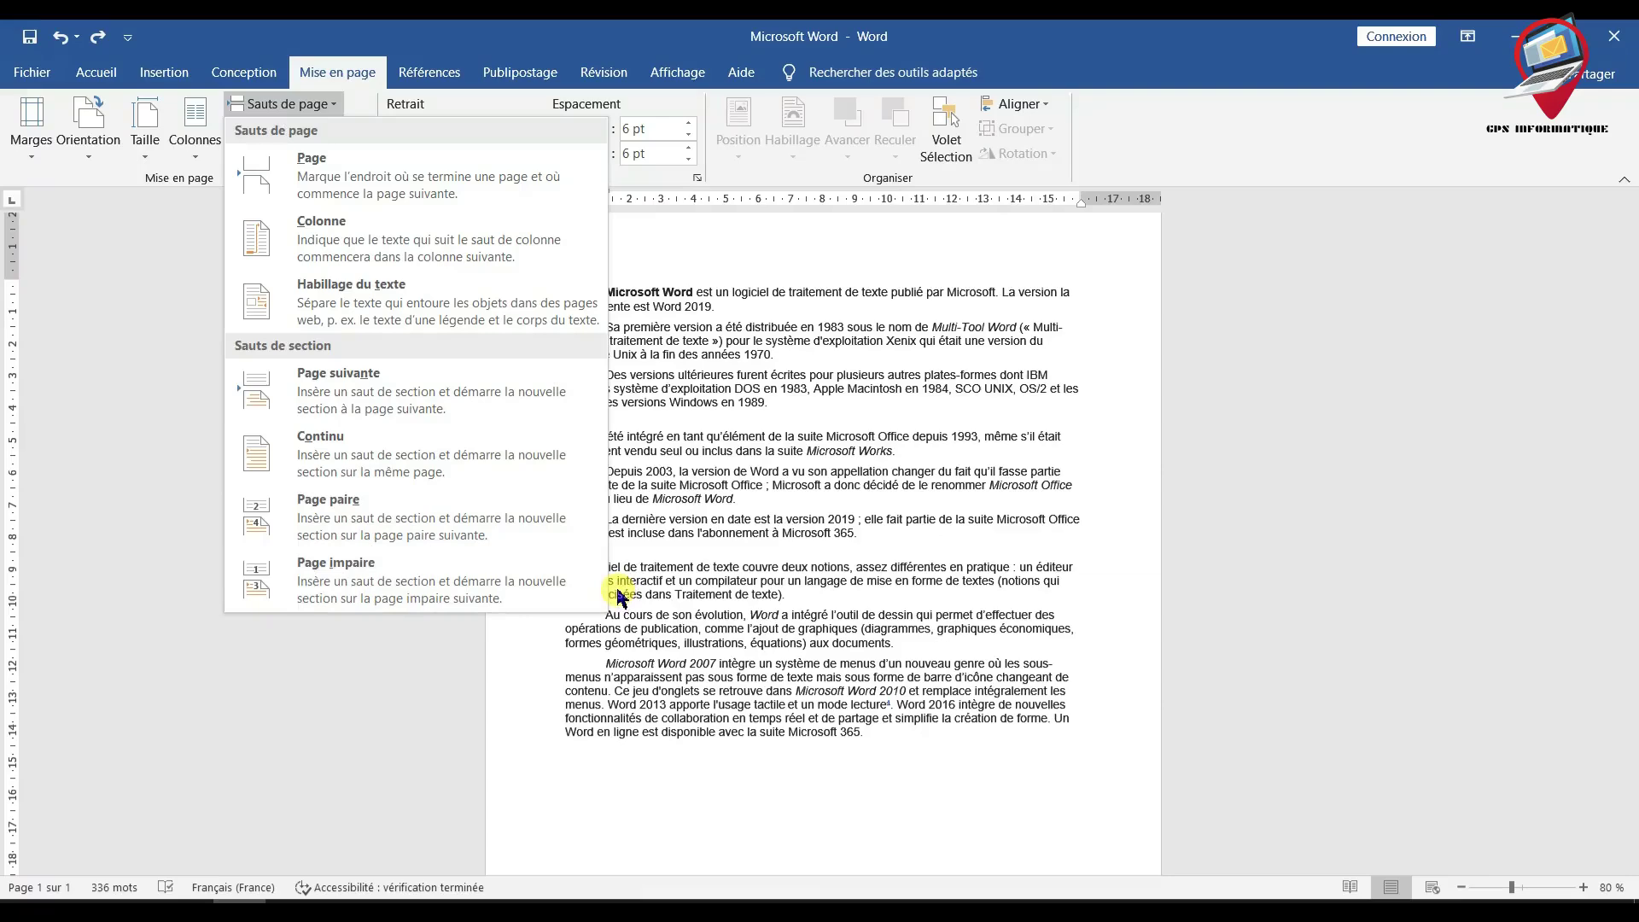
click(854, 682)
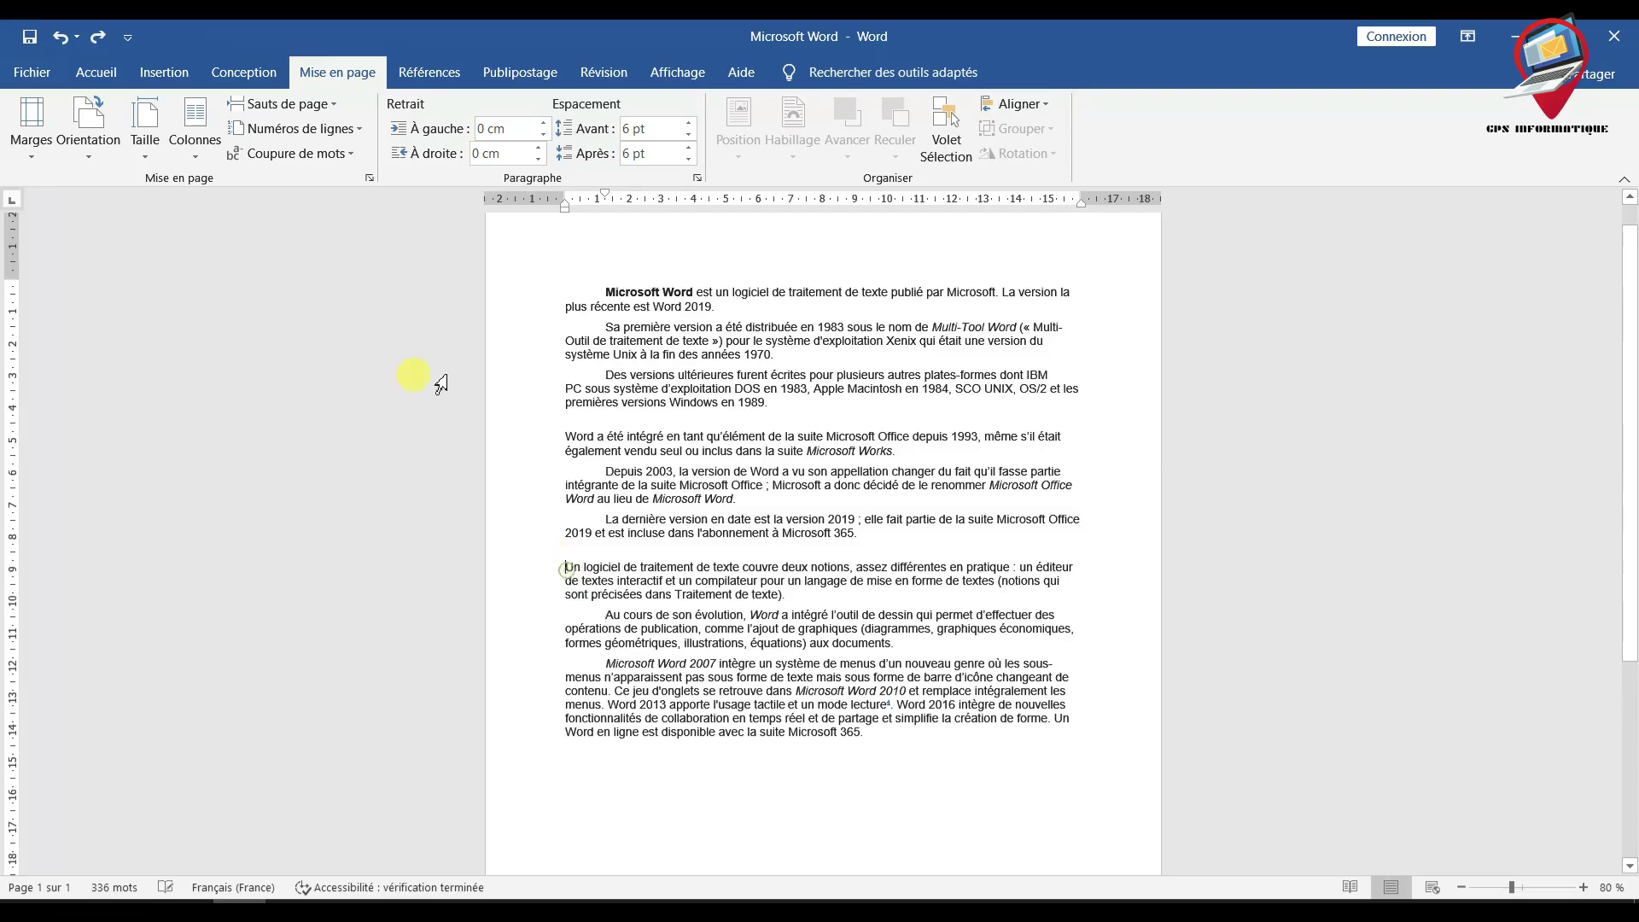
click(286, 103)
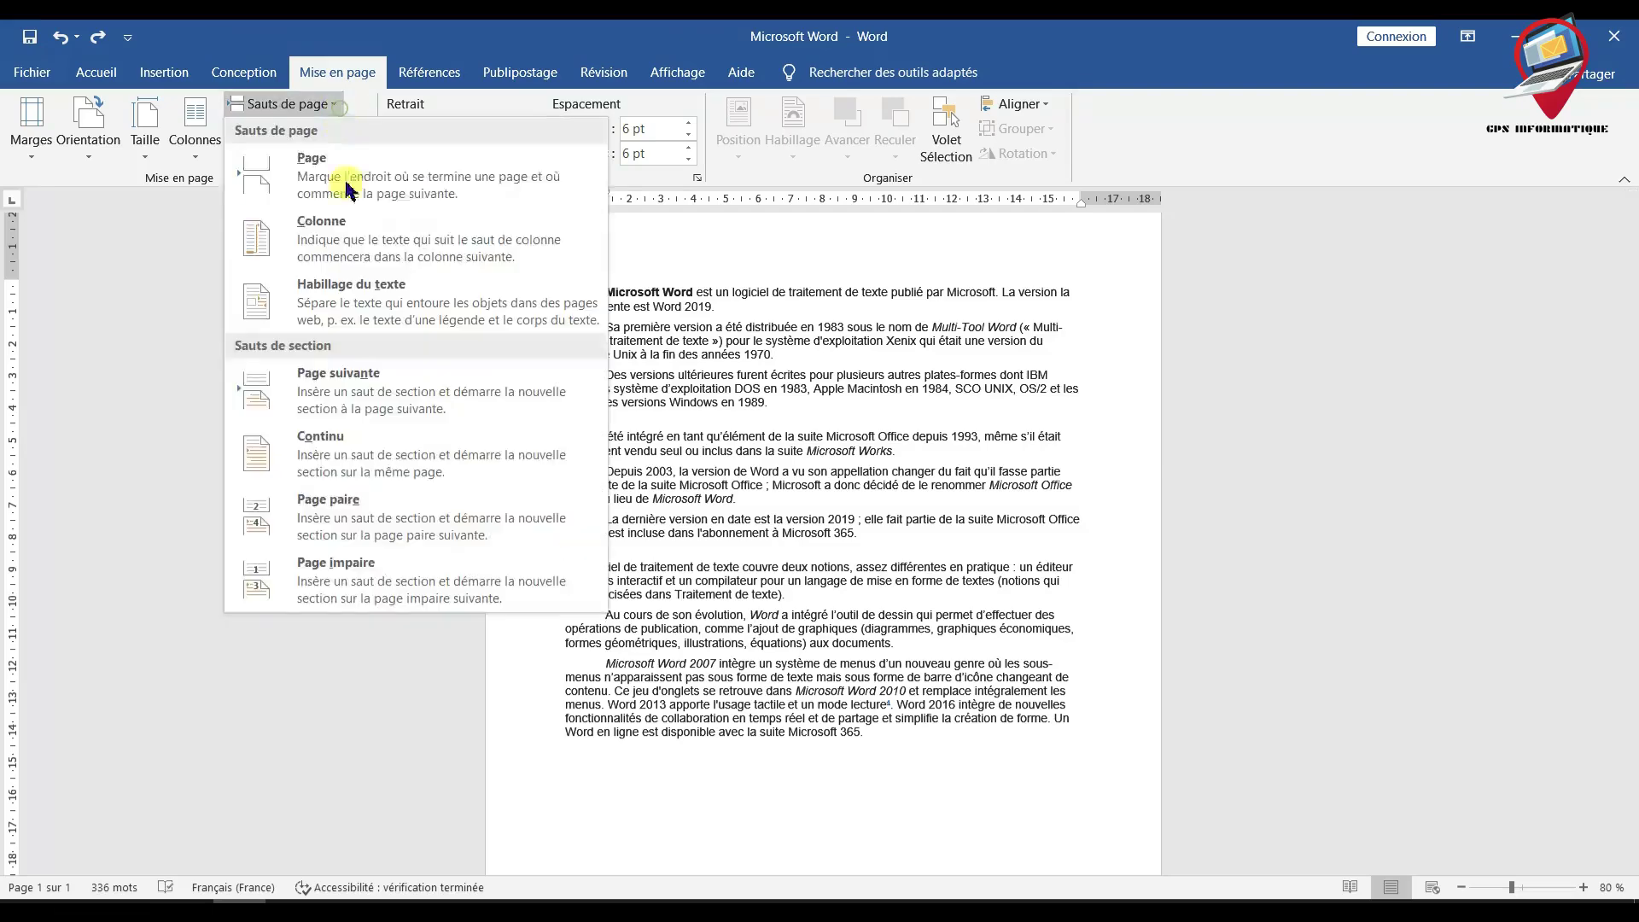
click(388, 567)
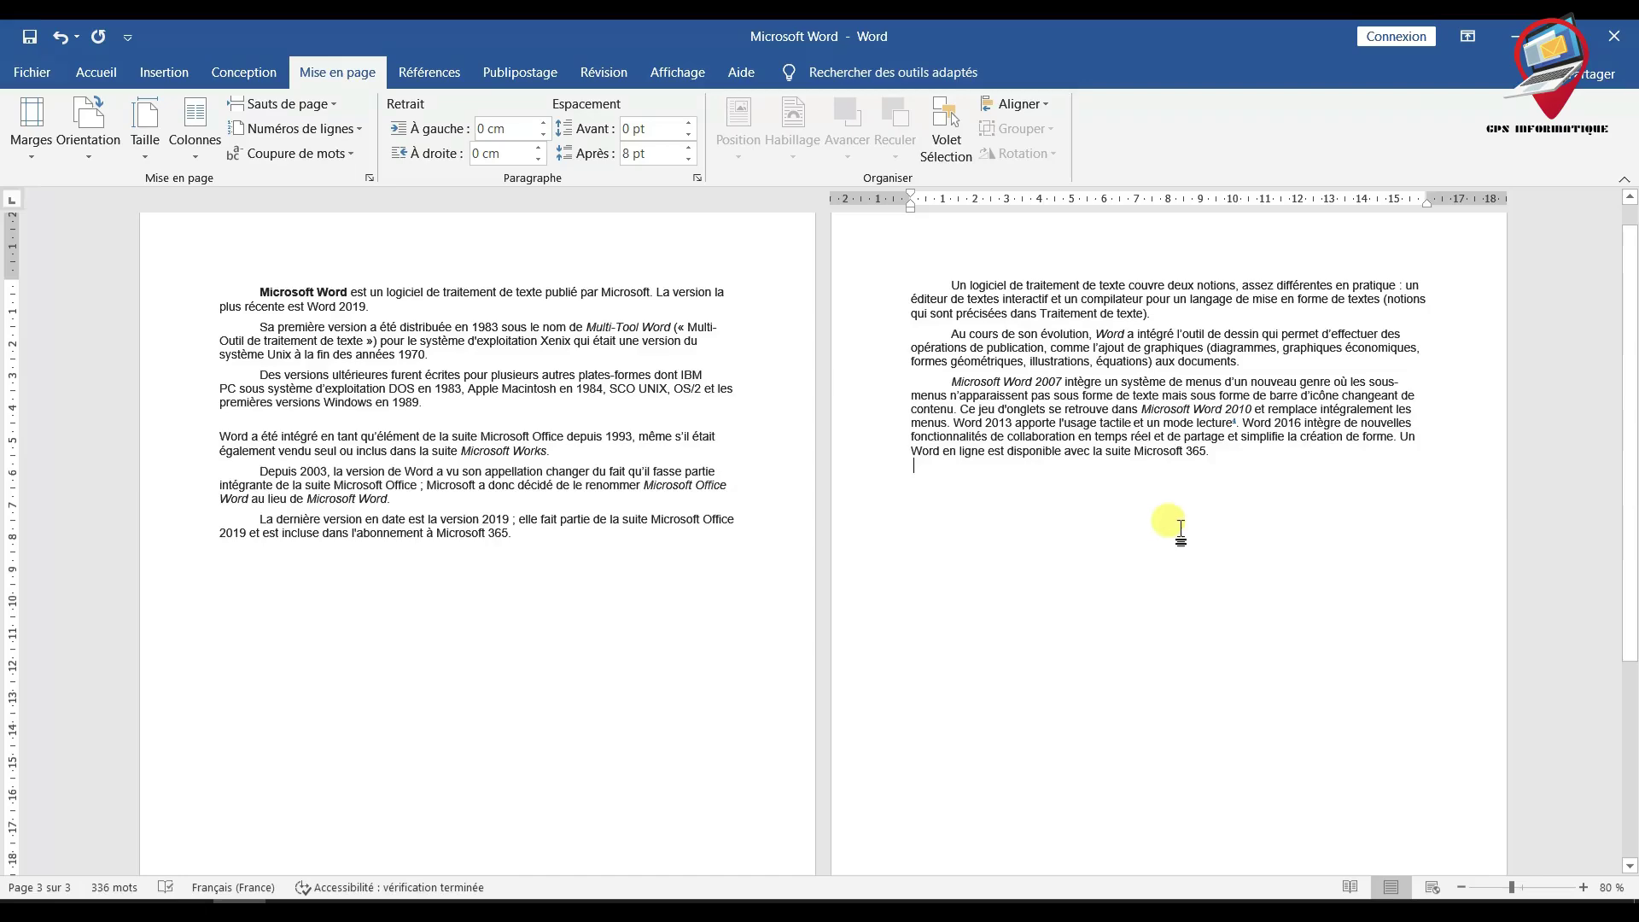
scroll(1053, 567, down, 5)
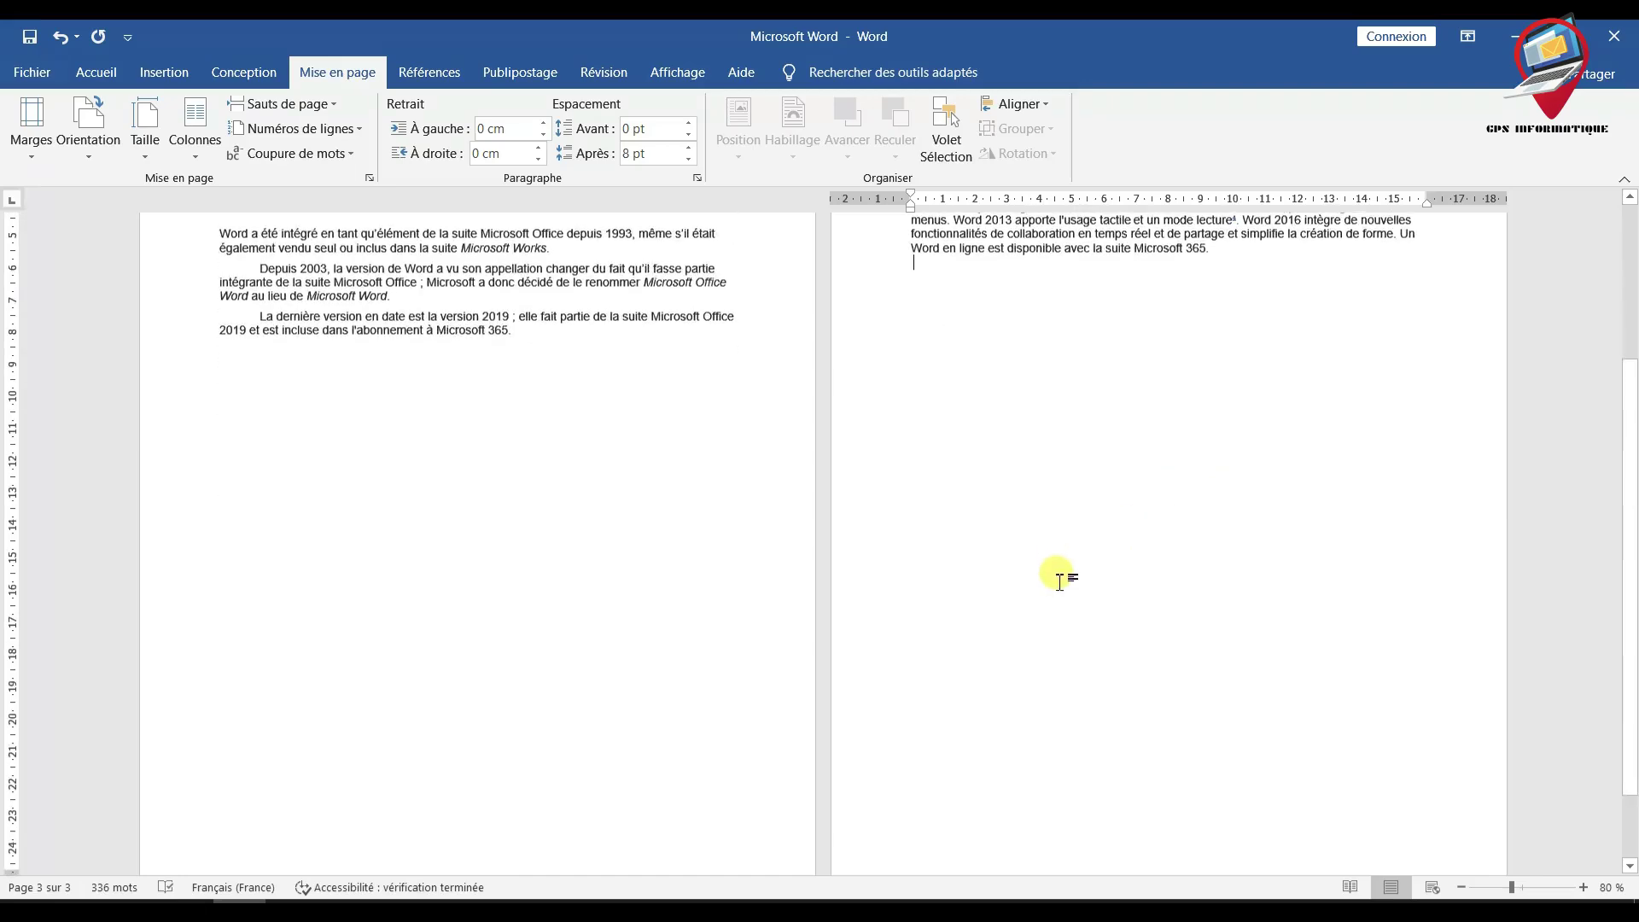
click(1458, 888)
click(1458, 888)
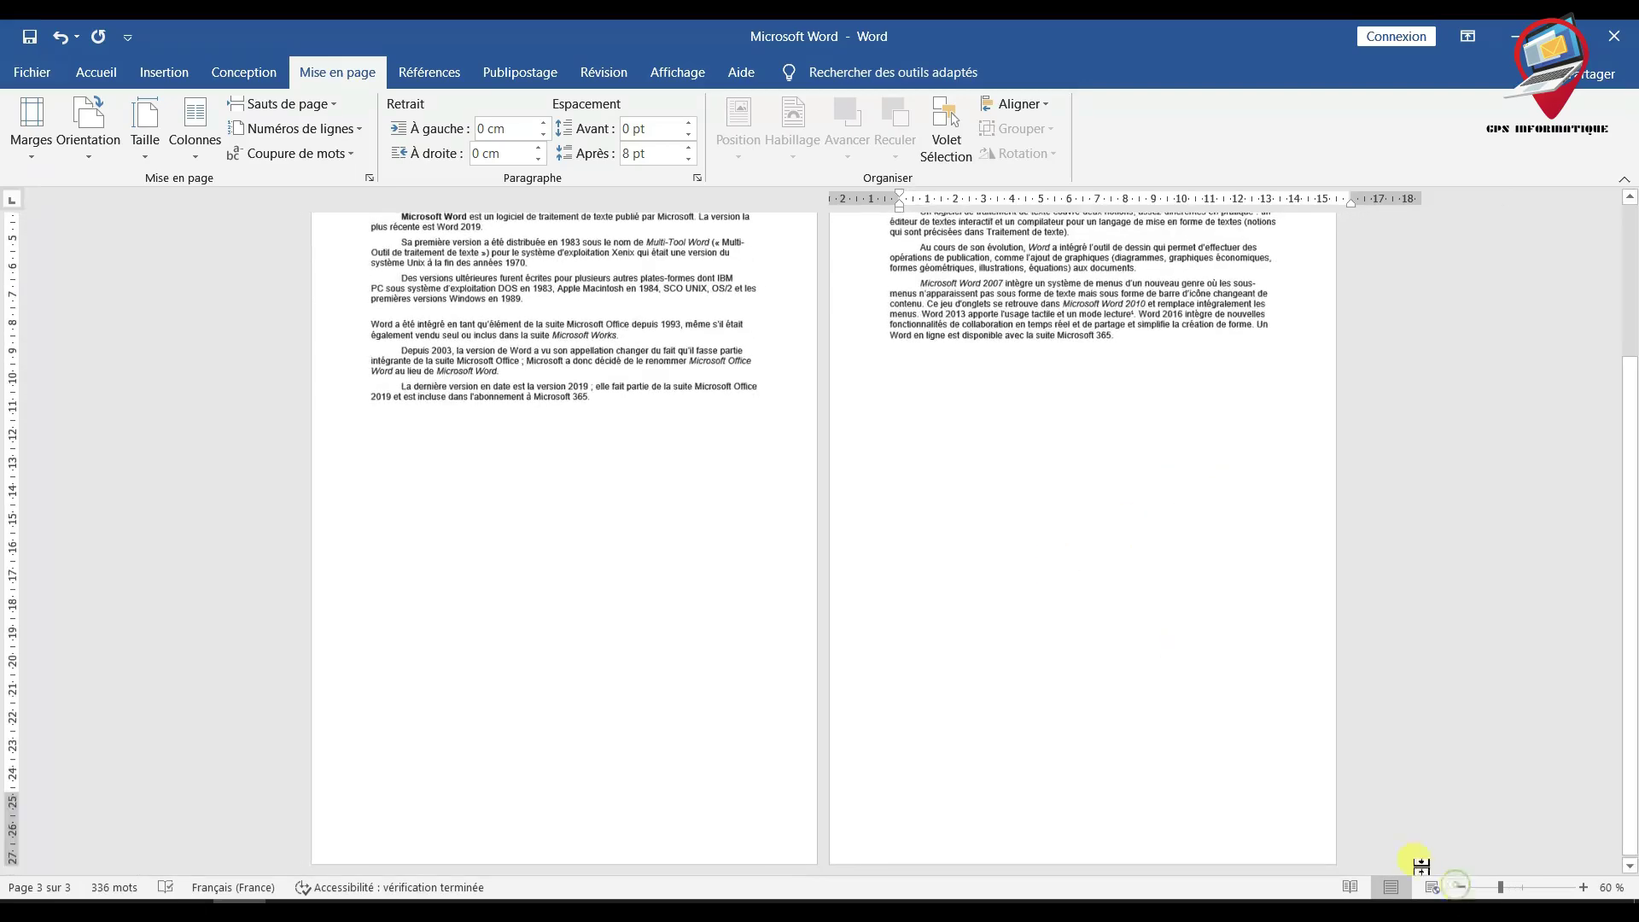
scroll(896, 414, up, 2)
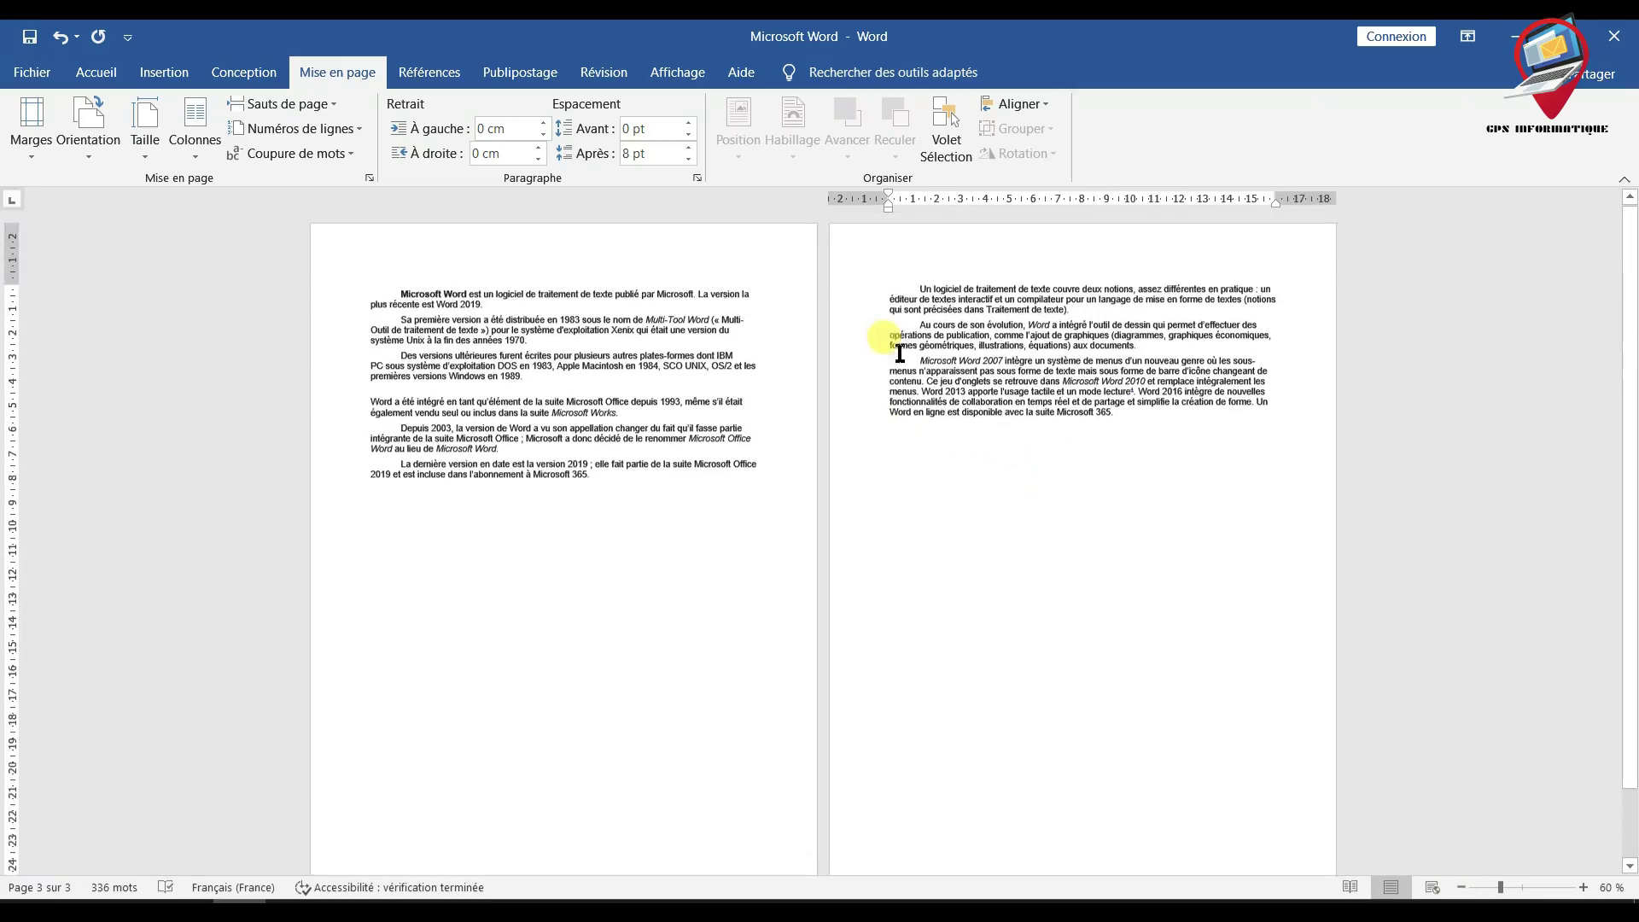
- Insert a run of blank paragraphs and a page break before the paragraph starting "Un logiciel de traitement de texte"
click(920, 286)
key(Return)
key(Return)
key(Return)
key(Return)
key(Return)
key(Return)
key(Return)
key(Return)
key(Return)
key(Return)
key(Return)
key(Return)
key(Return)
key(Return)
key(Return)
key(Return)
key(Return)
key(Return)
key(Return)
key(Return)
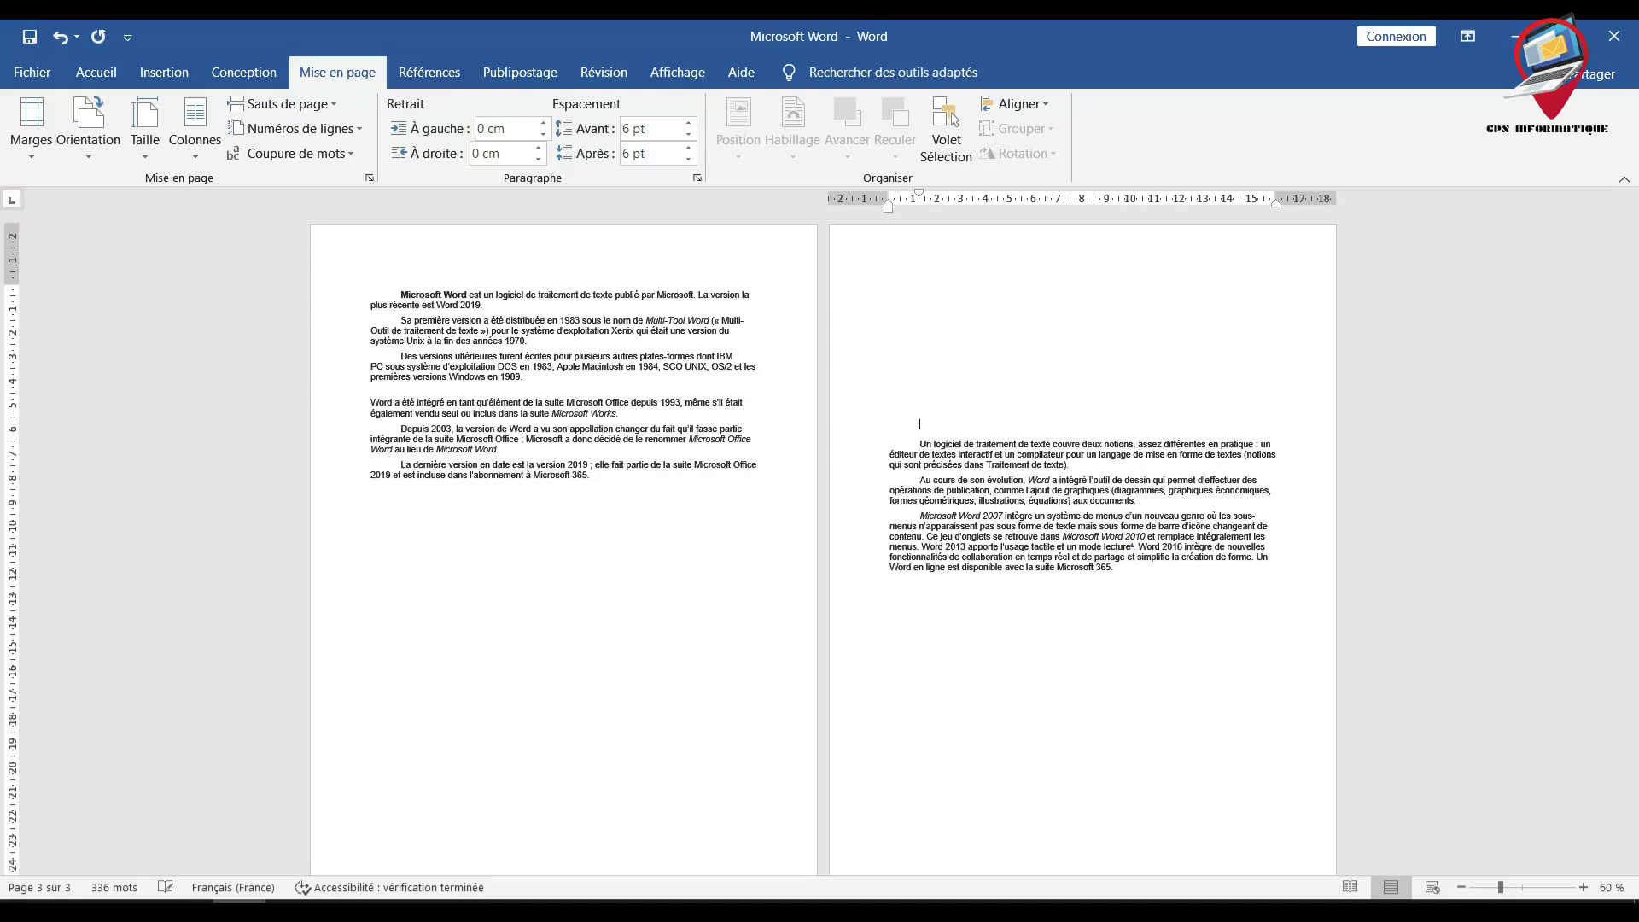
key(ctrl+Return)
key(Delete)
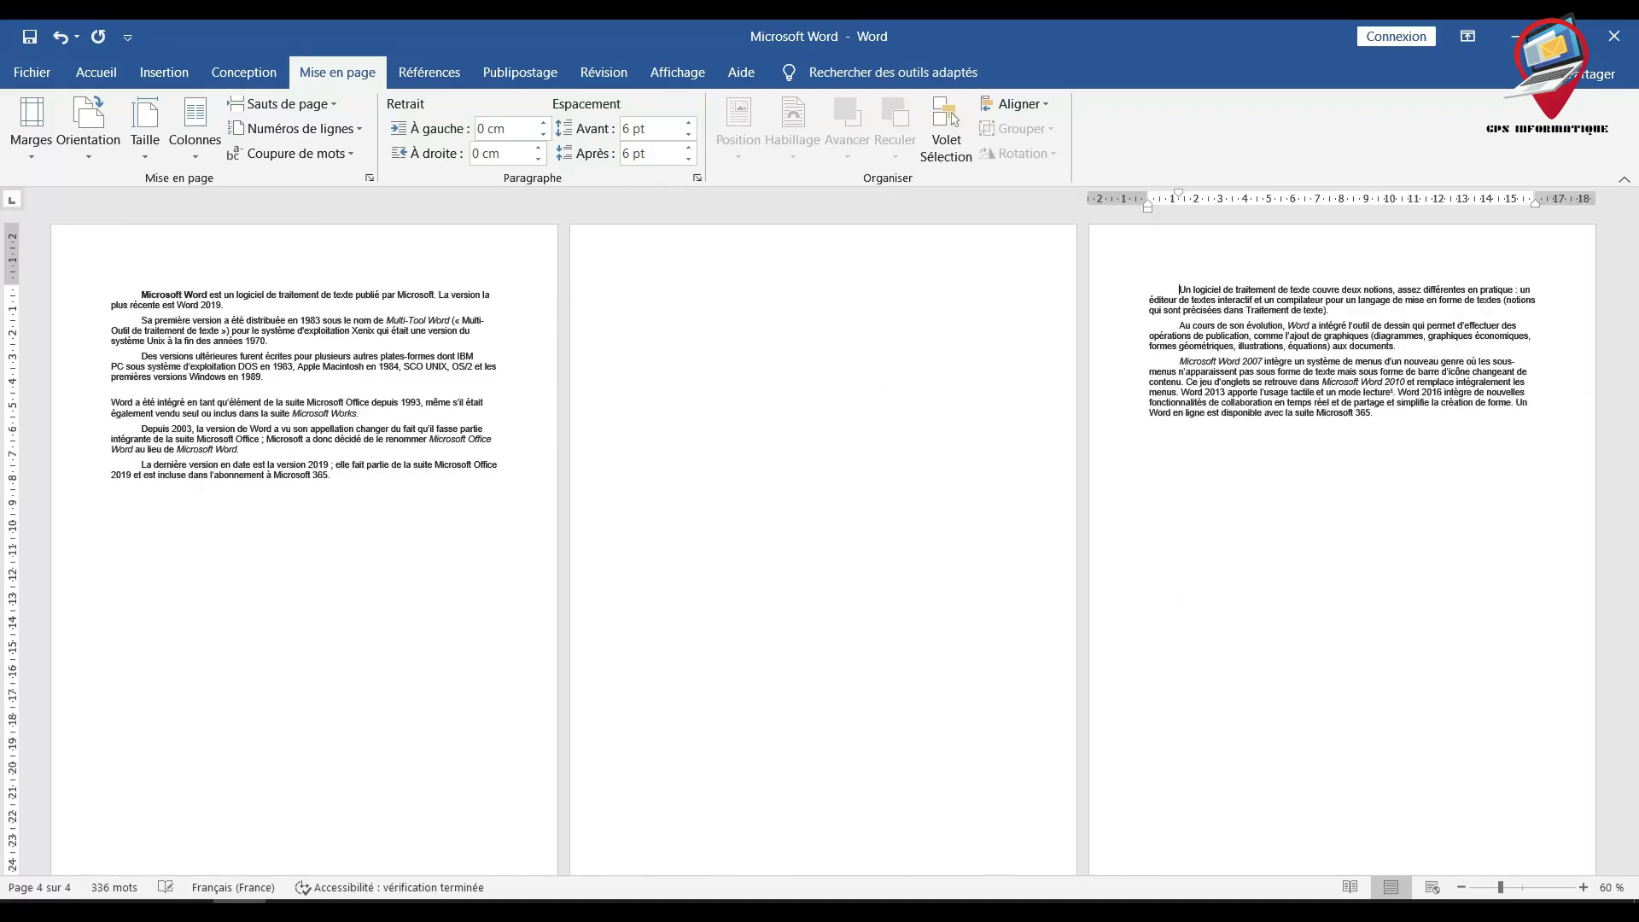
- Move the paragraphs from "Word a été intégré" through "La dernière version en date" to the blank page preceding "Un logiciel de traitement de texte"
drag(327, 474, 111, 402)
key(Delete)
click(654, 327)
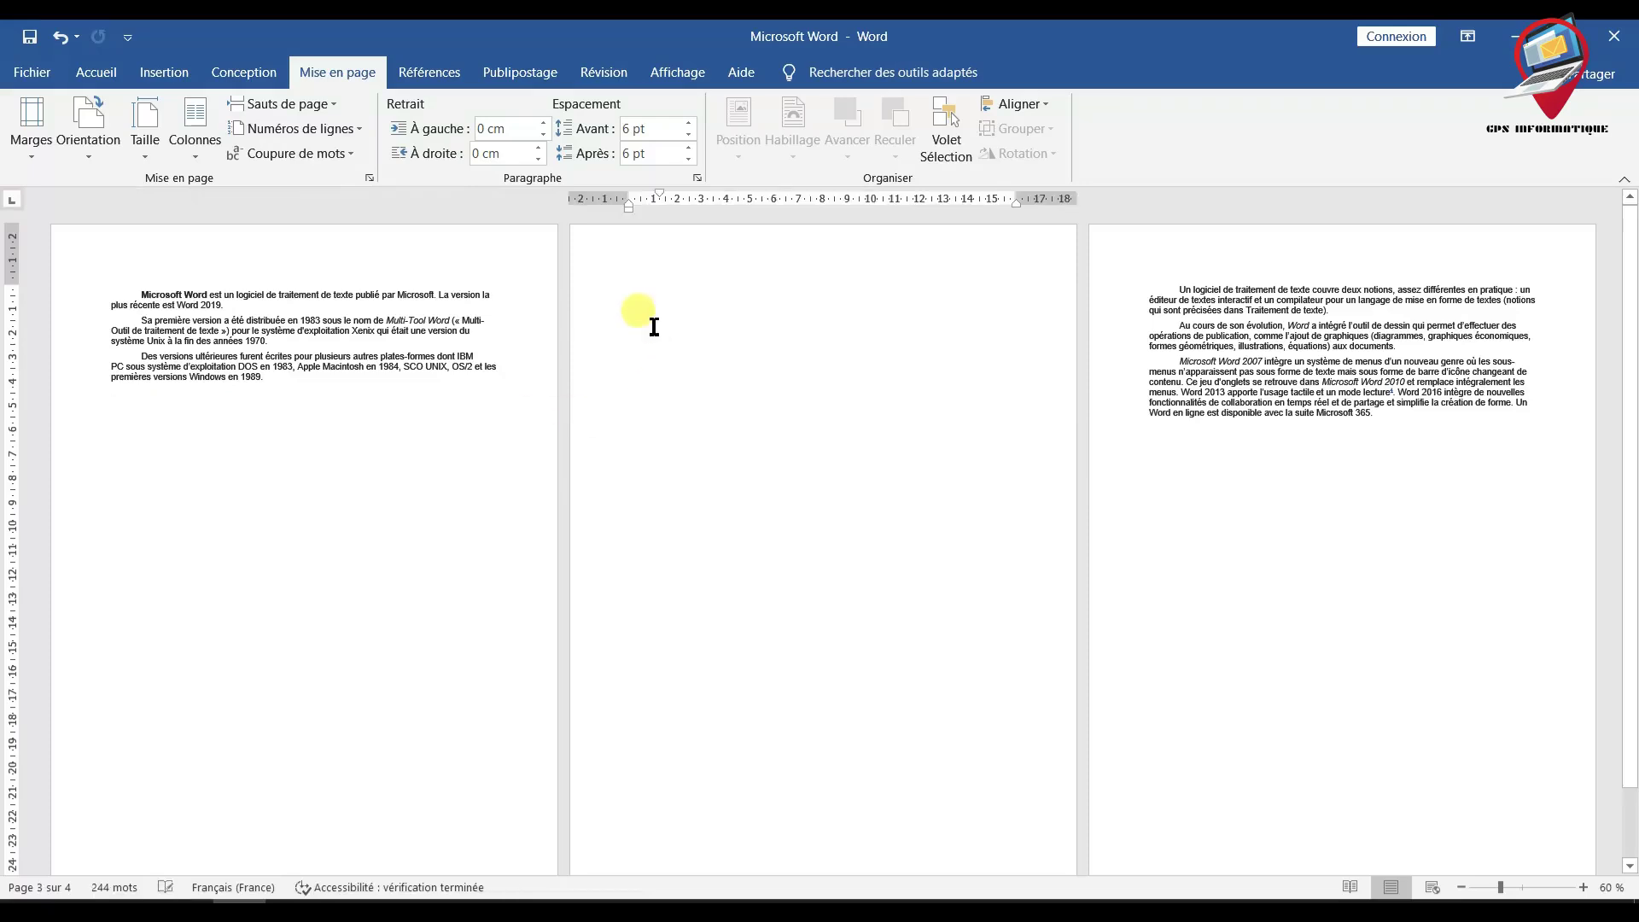
key(ctrl+v)
scroll(854, 461, down, 3)
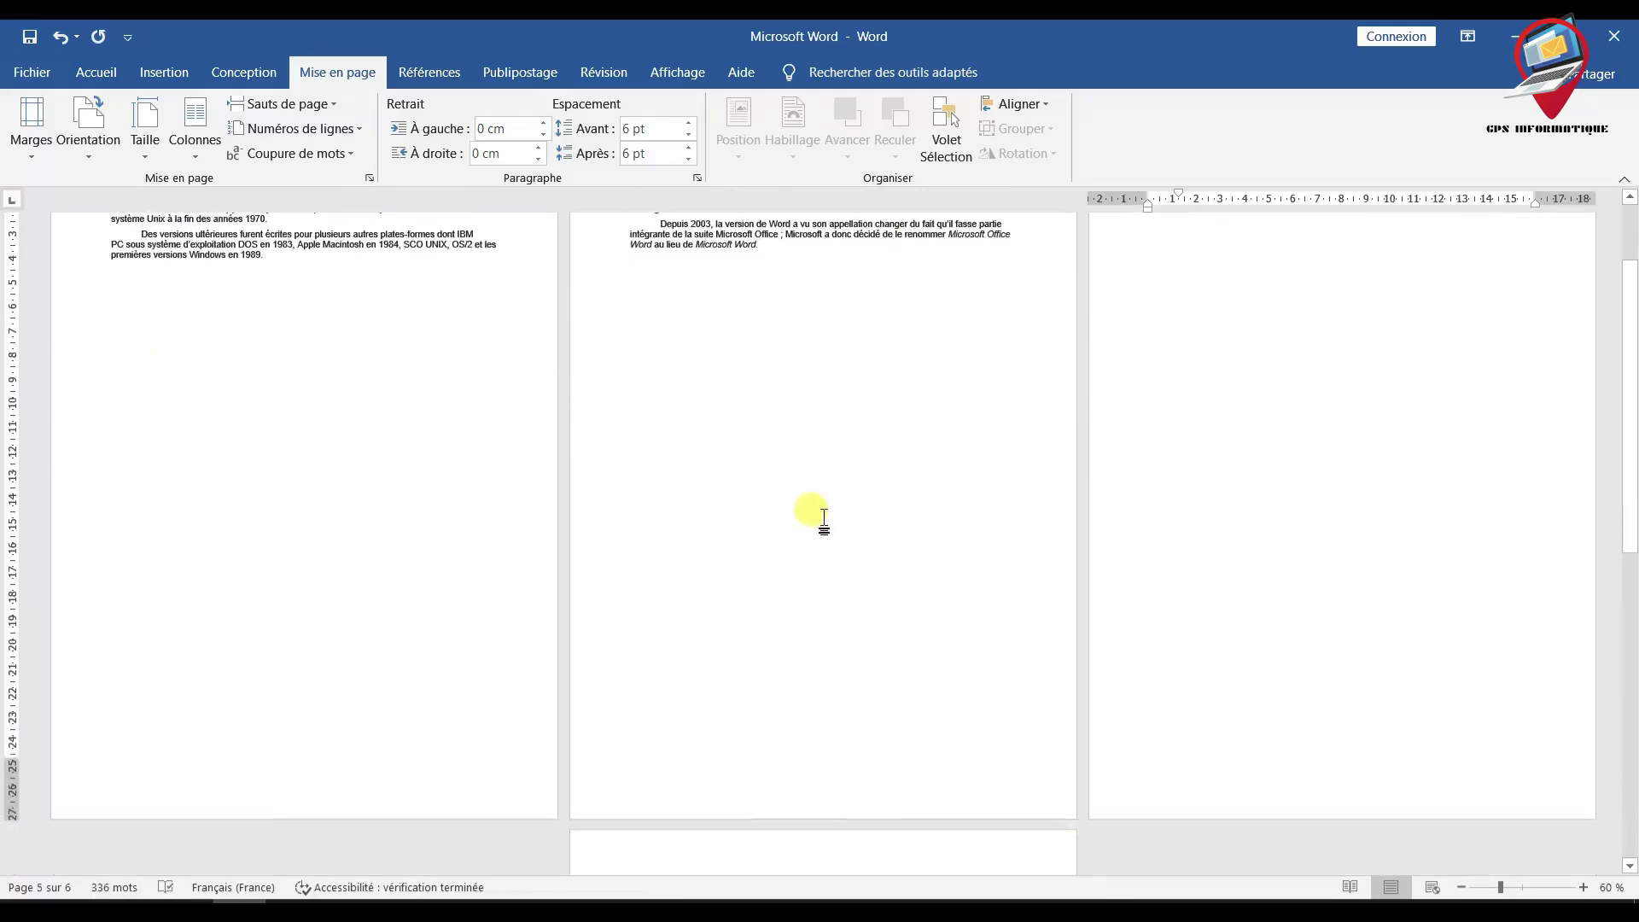
scroll(828, 512, down, 2)
scroll(828, 512, up, 5)
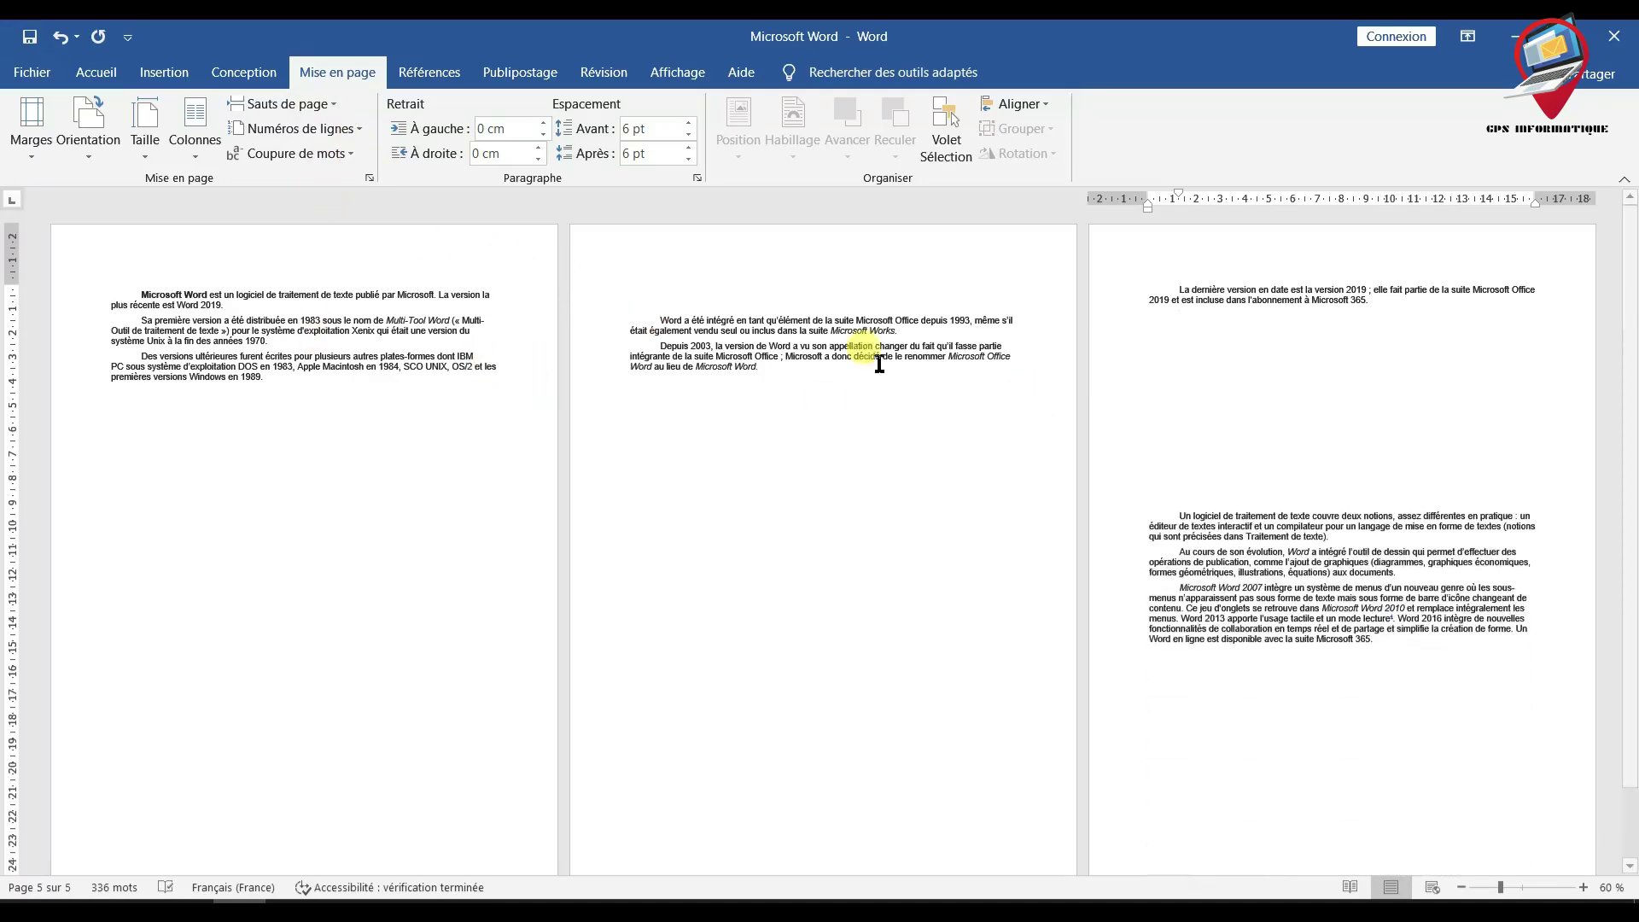
- Insert an odd-page section break before the paragraph starting "Des versions ultérieures"
click(149, 356)
click(333, 103)
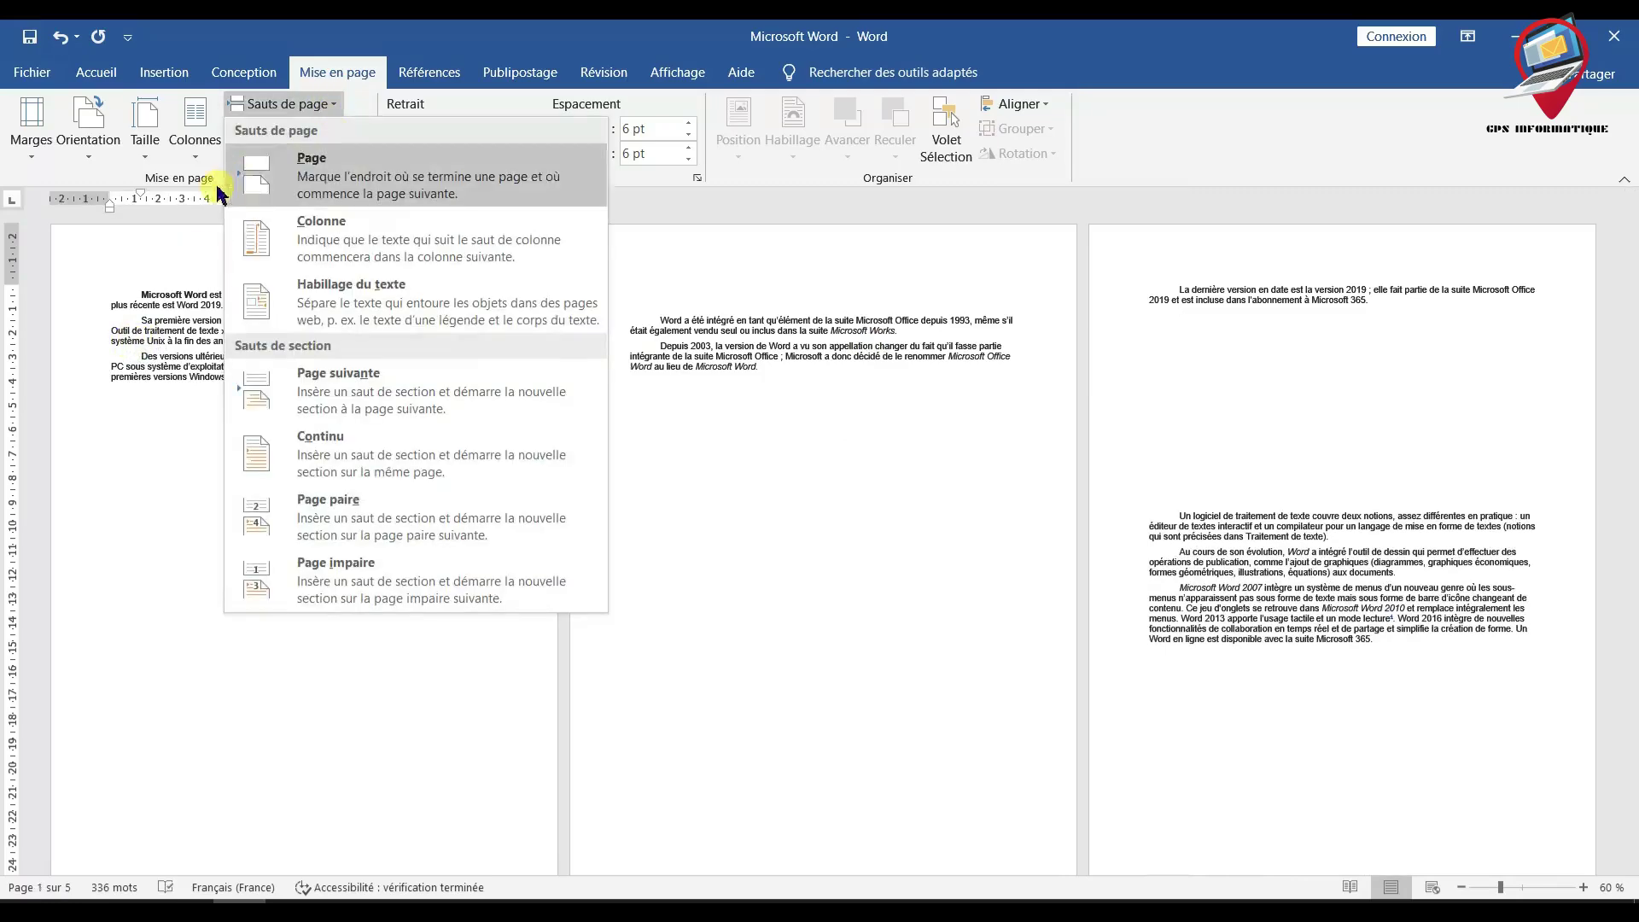
click(325, 573)
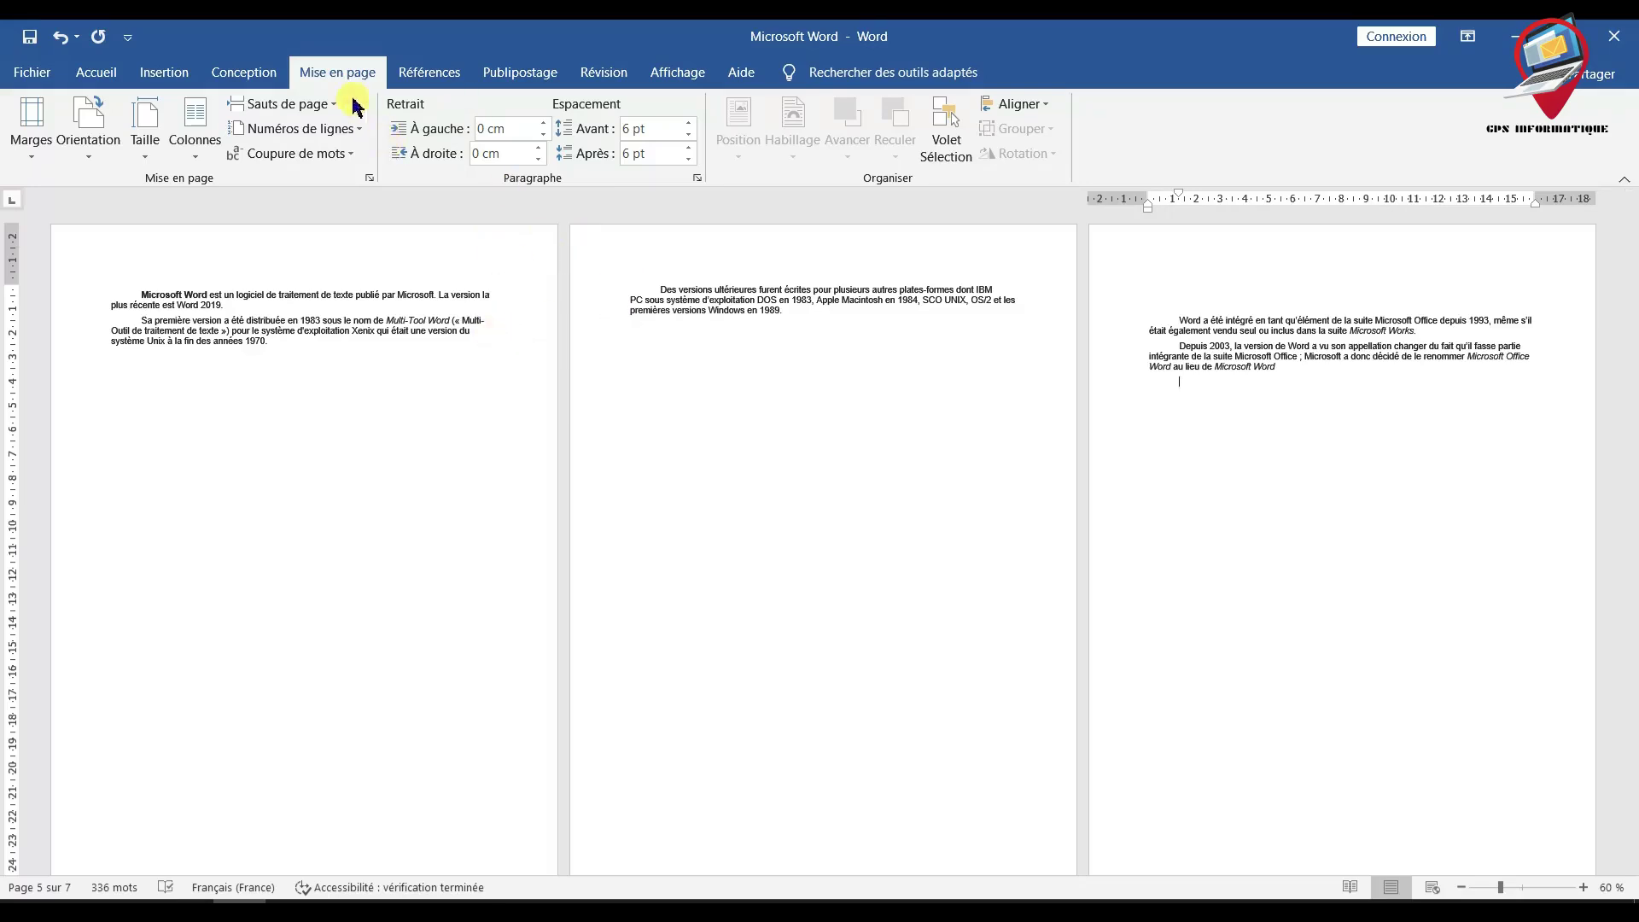
- Show the paragraph marks and hidden formatting symbols, and examine the break markers throughout the document
click(324, 106)
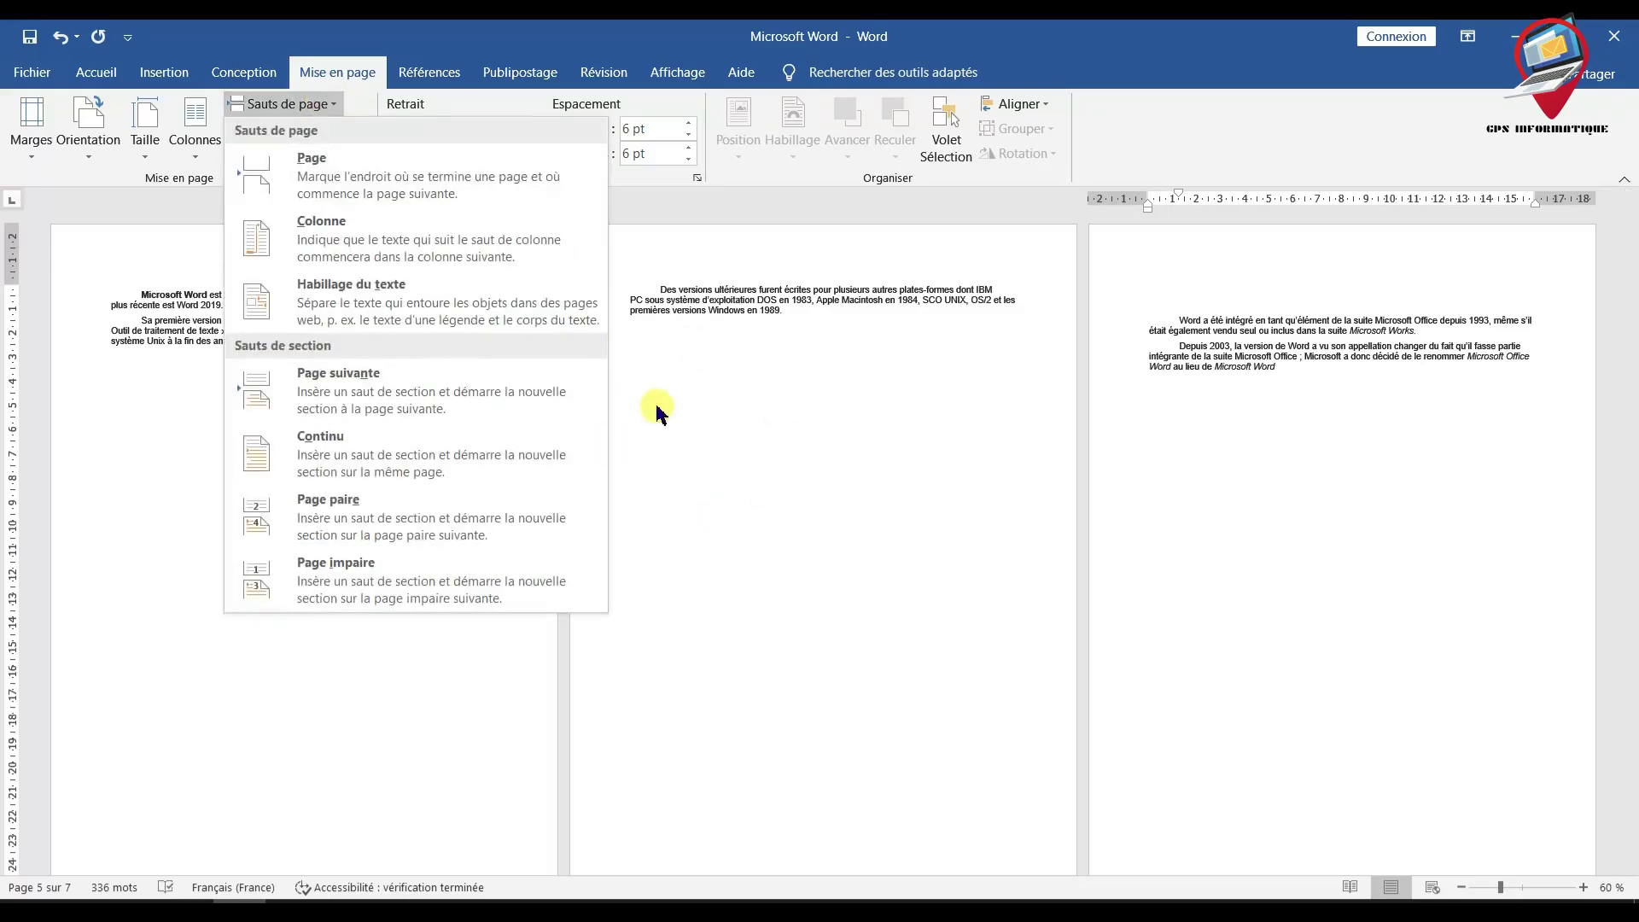
click(674, 374)
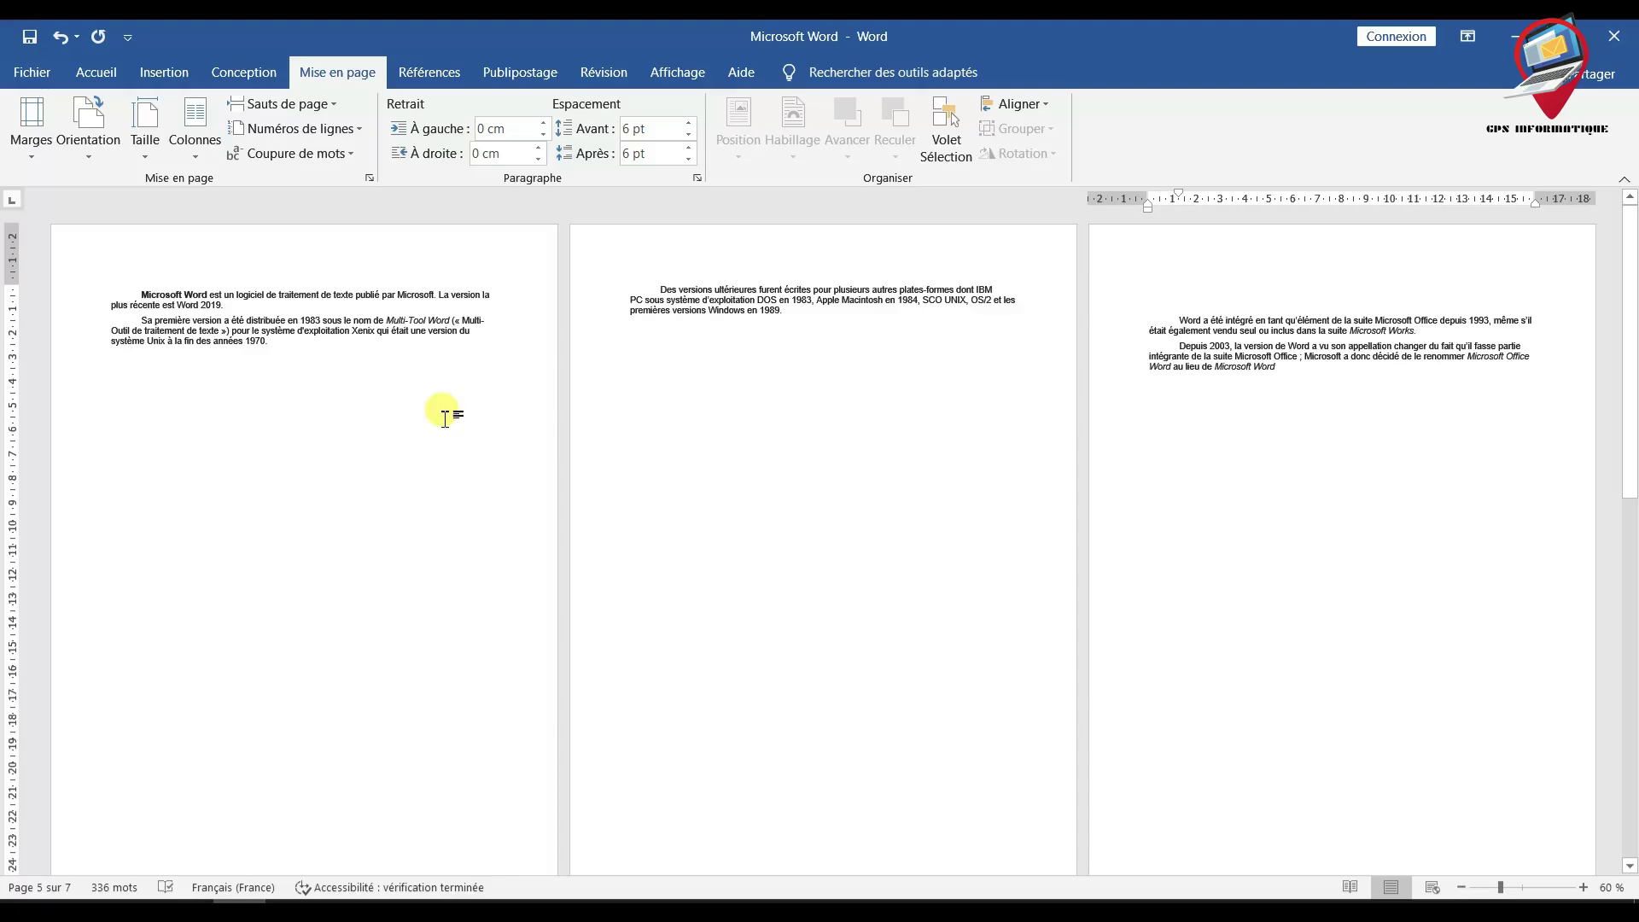
click(96, 72)
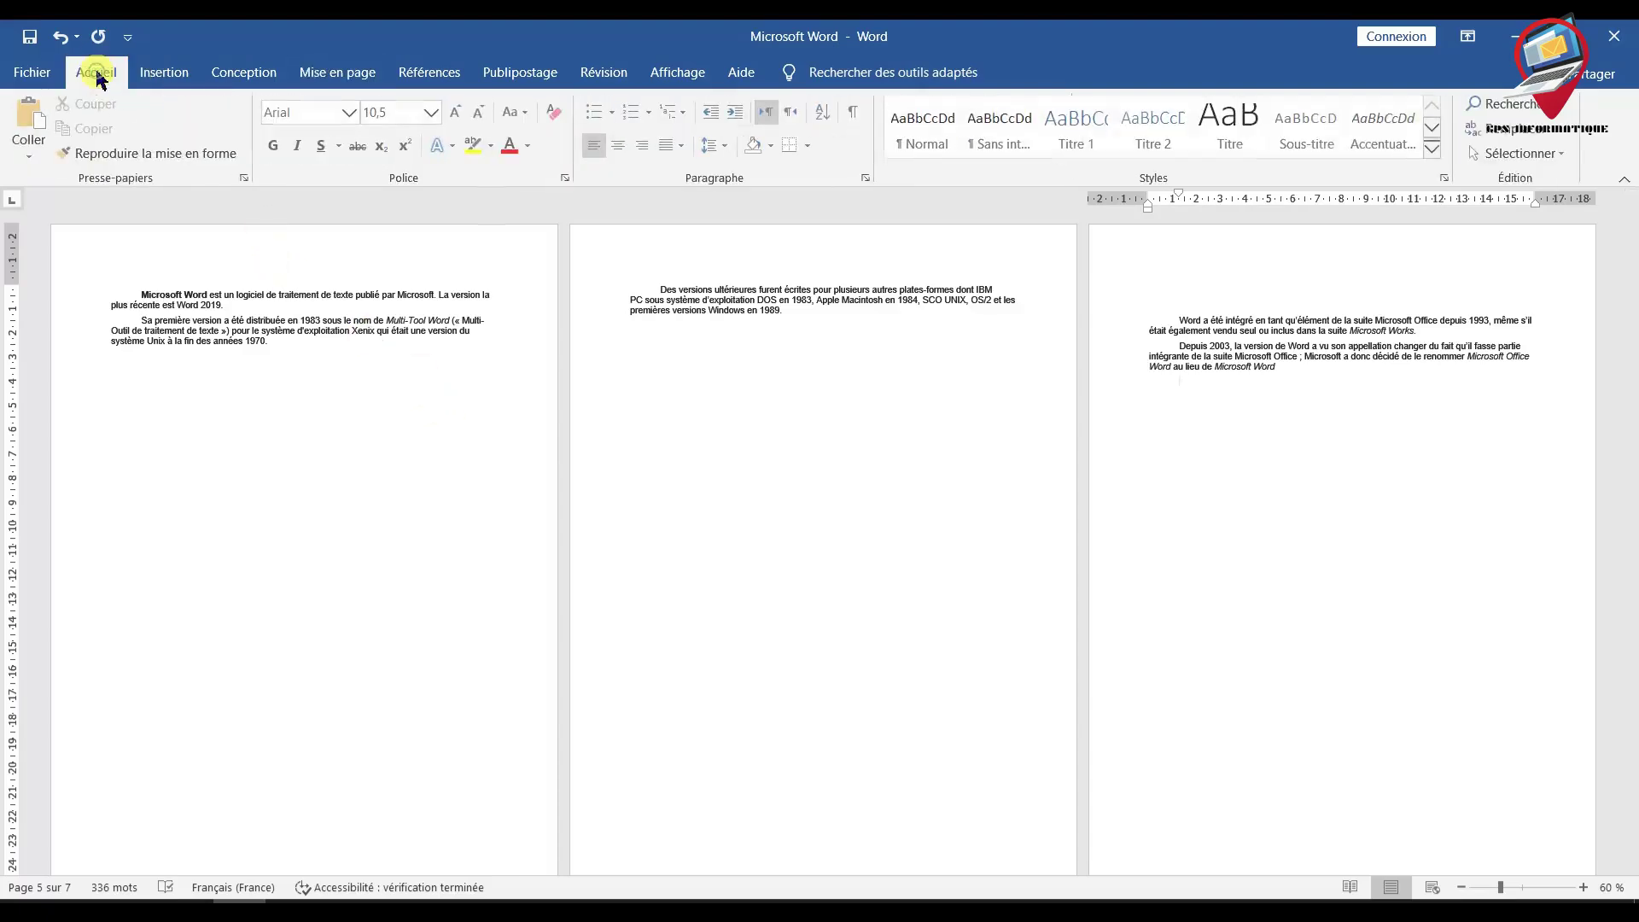
click(855, 119)
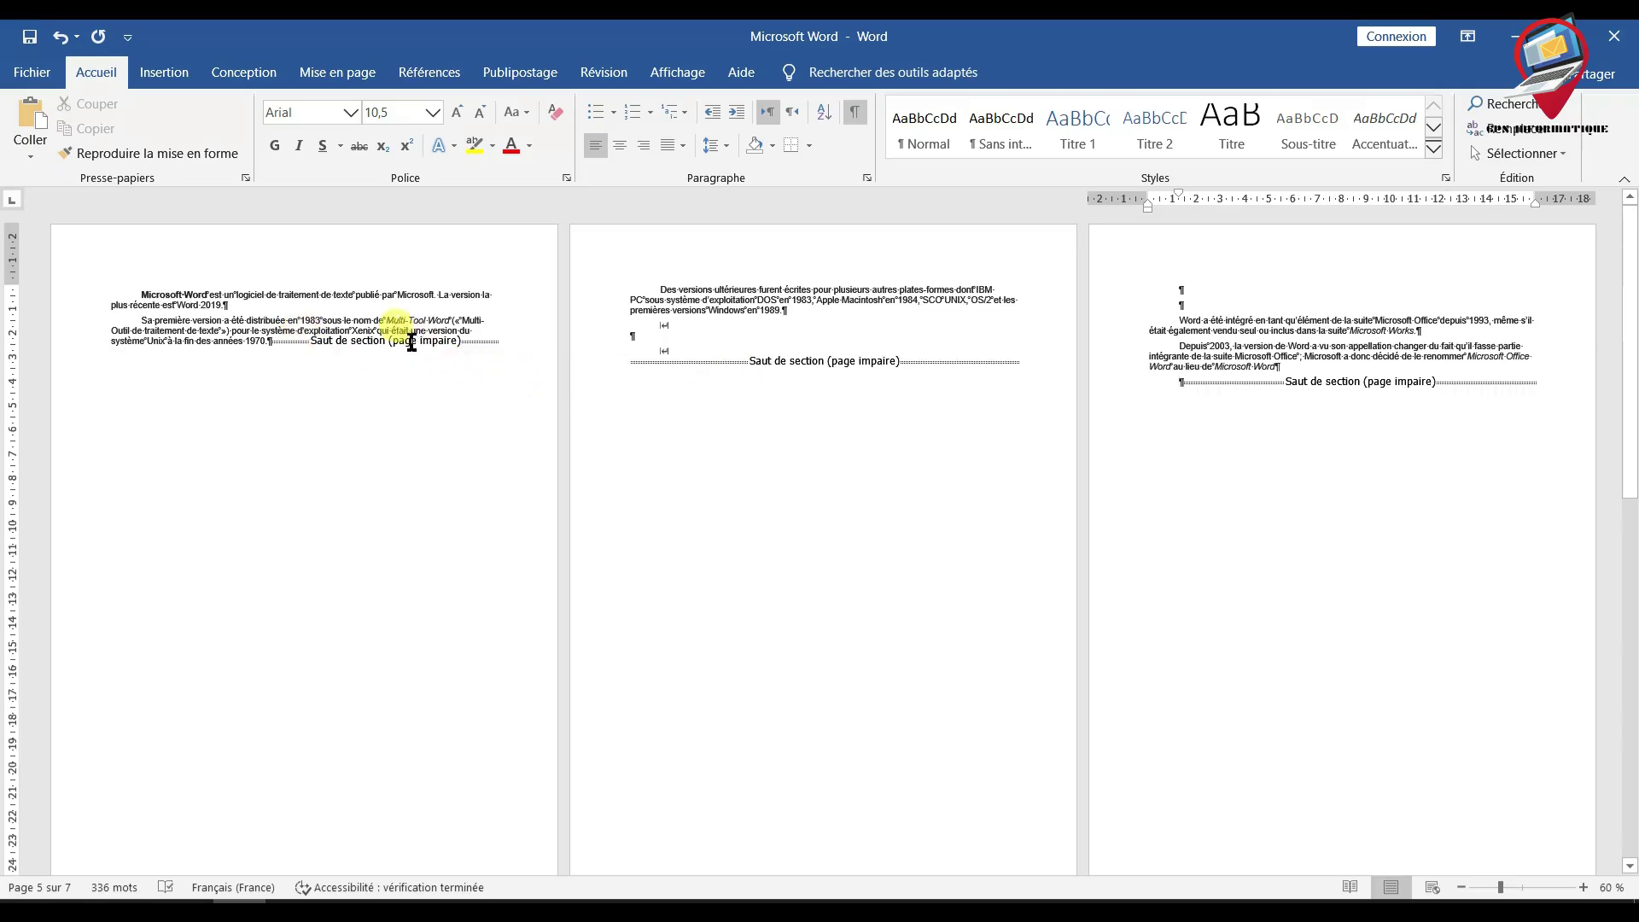
scroll(888, 559, down, 5)
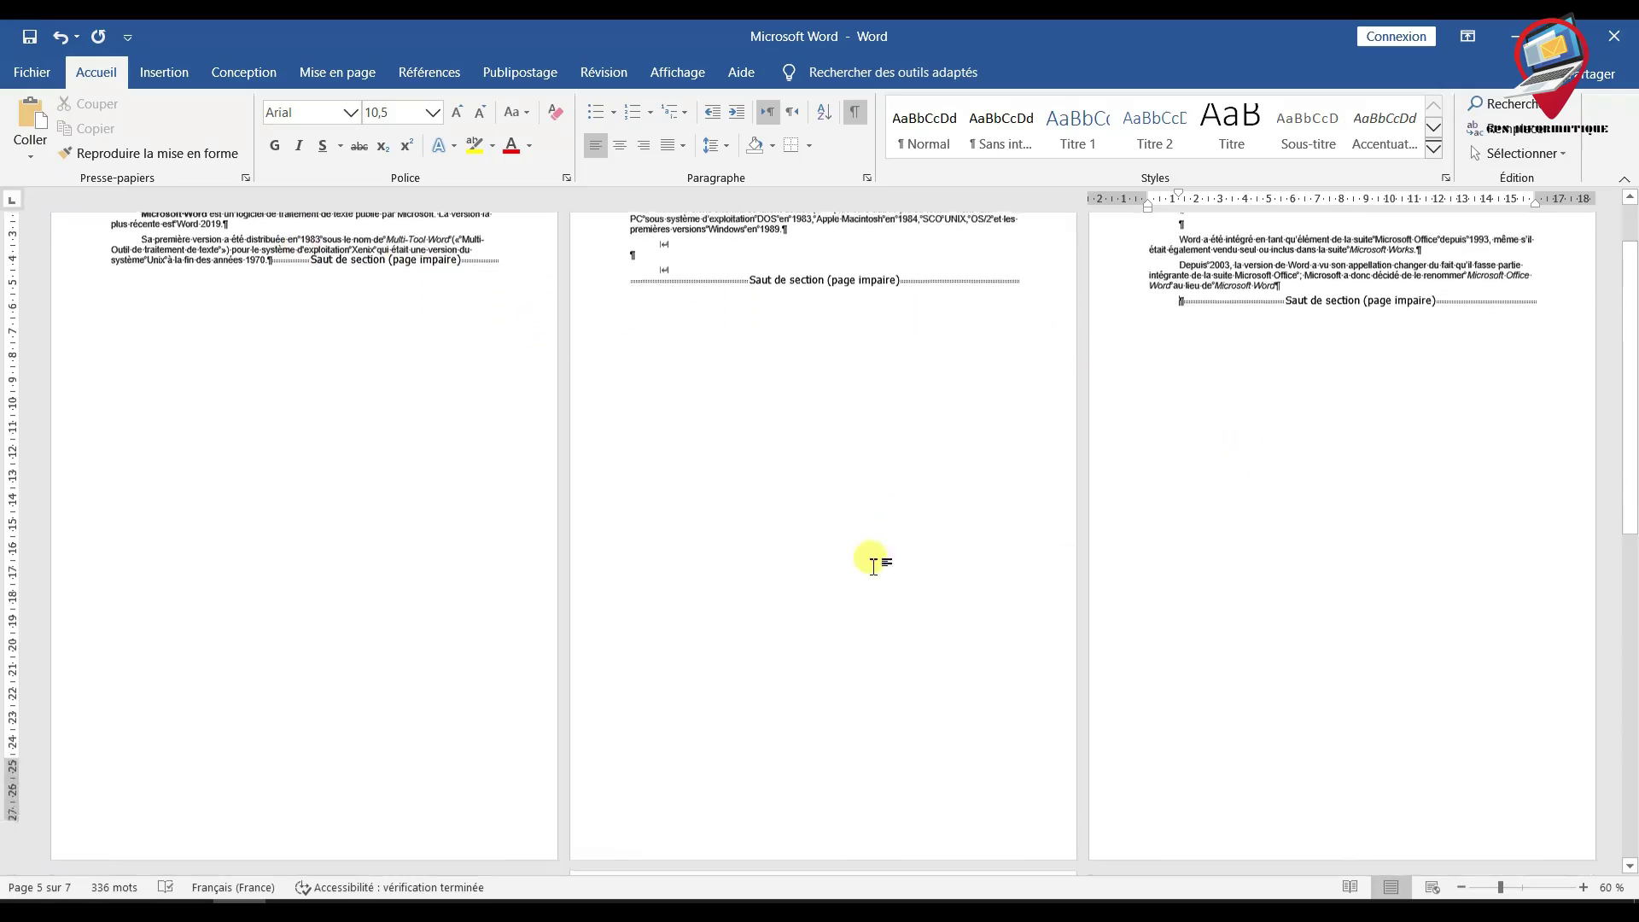
scroll(772, 508, down, 6)
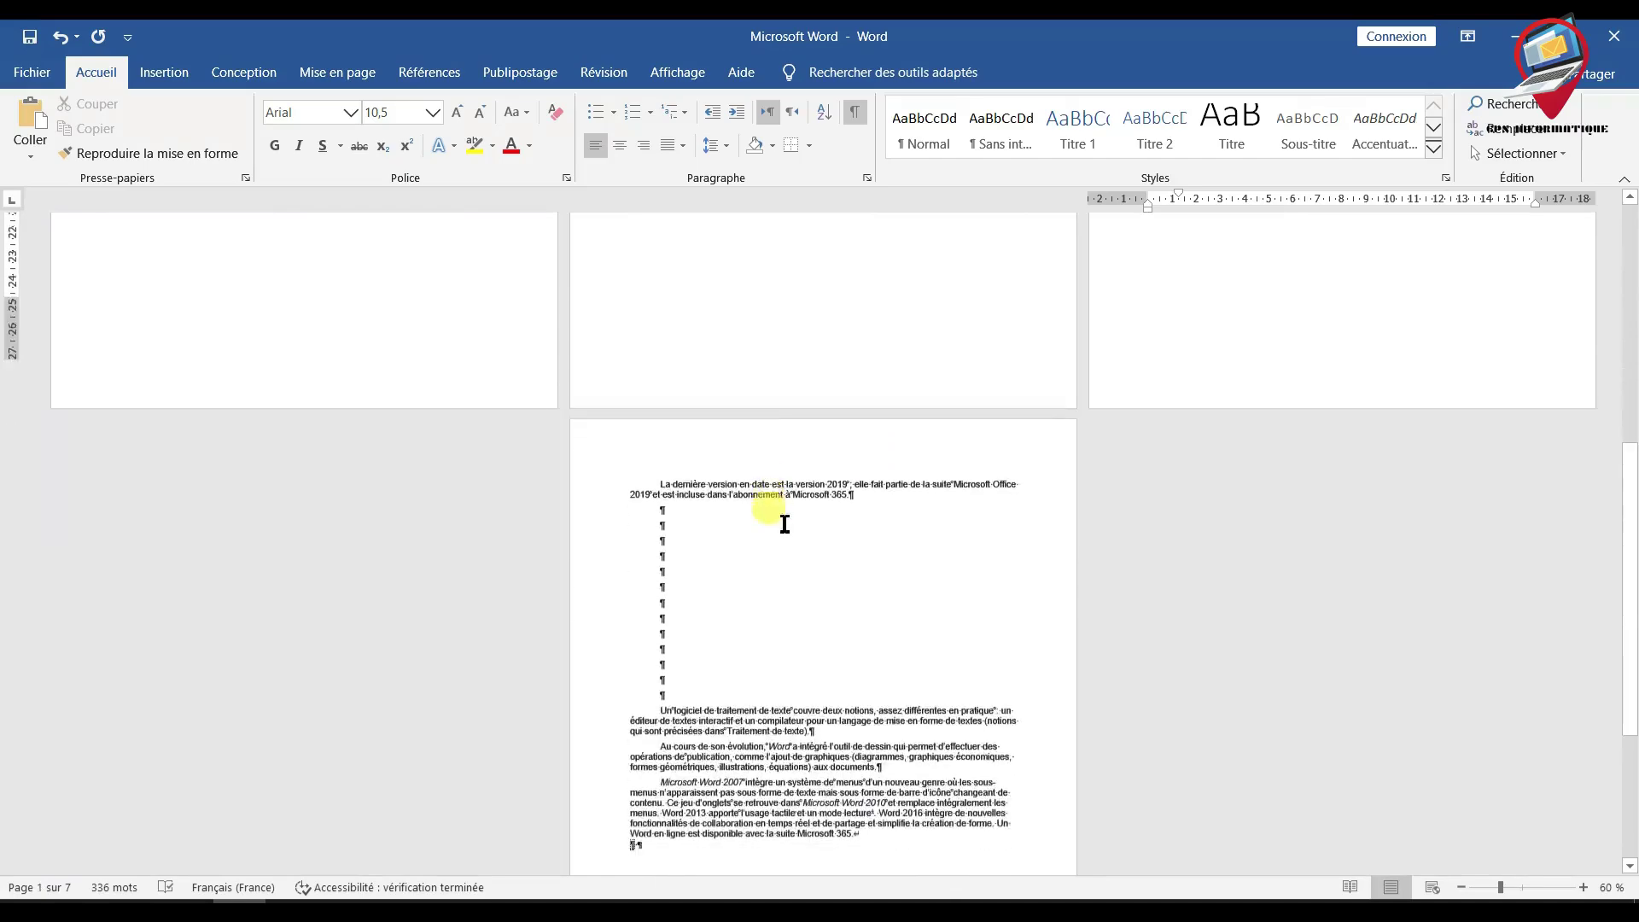
scroll(772, 512, up, 4)
scroll(781, 516, up, 8)
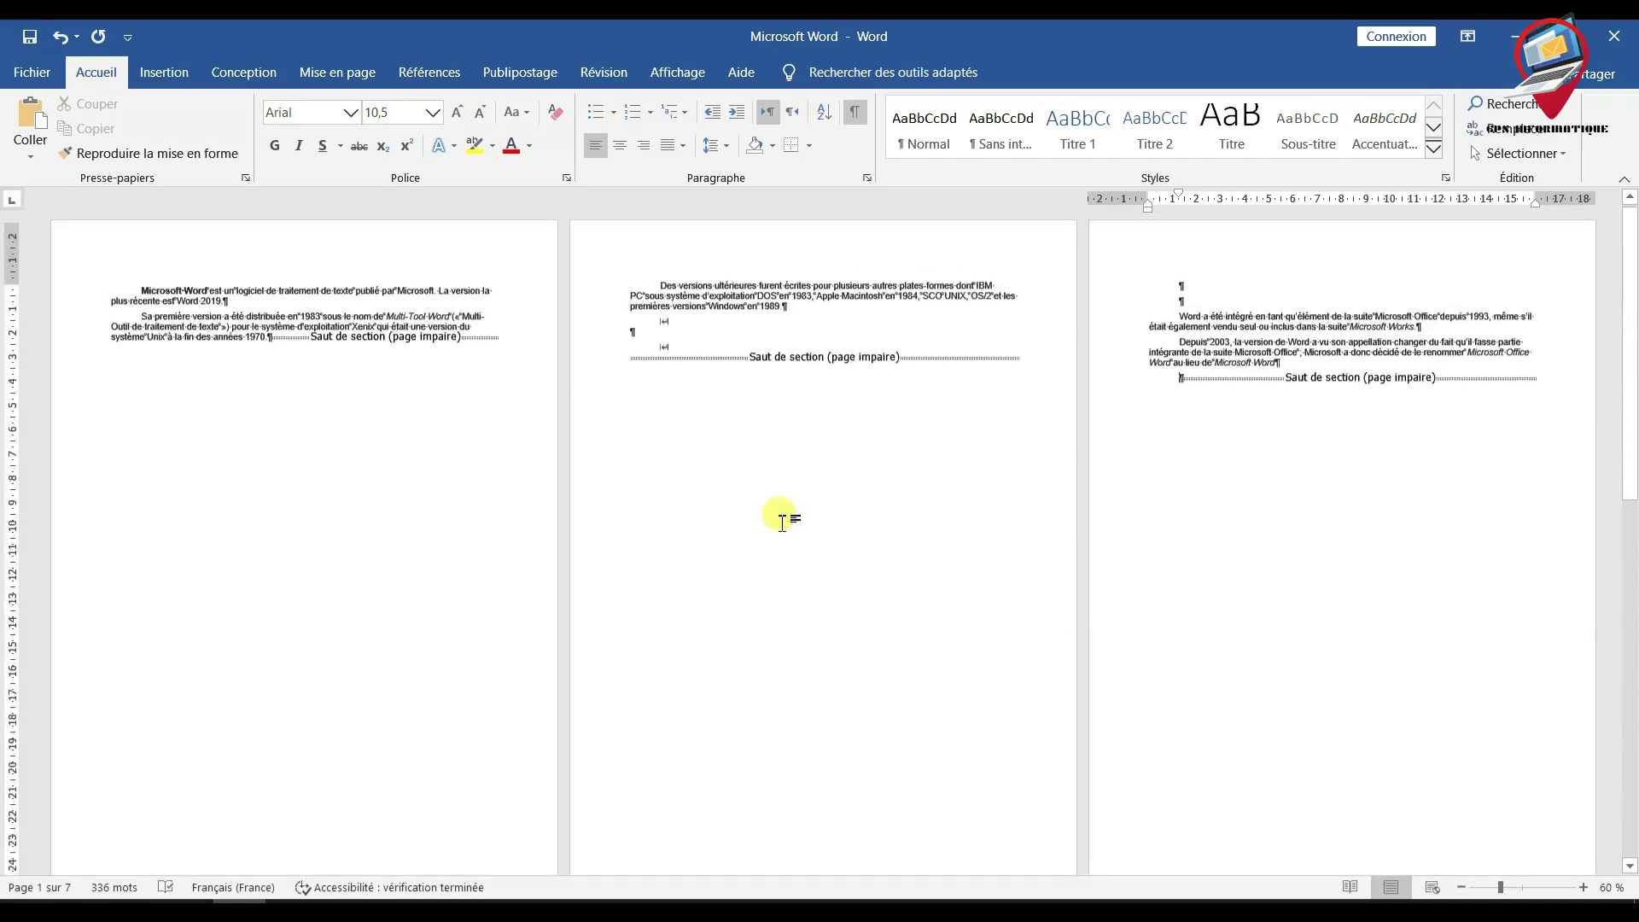
click(653, 387)
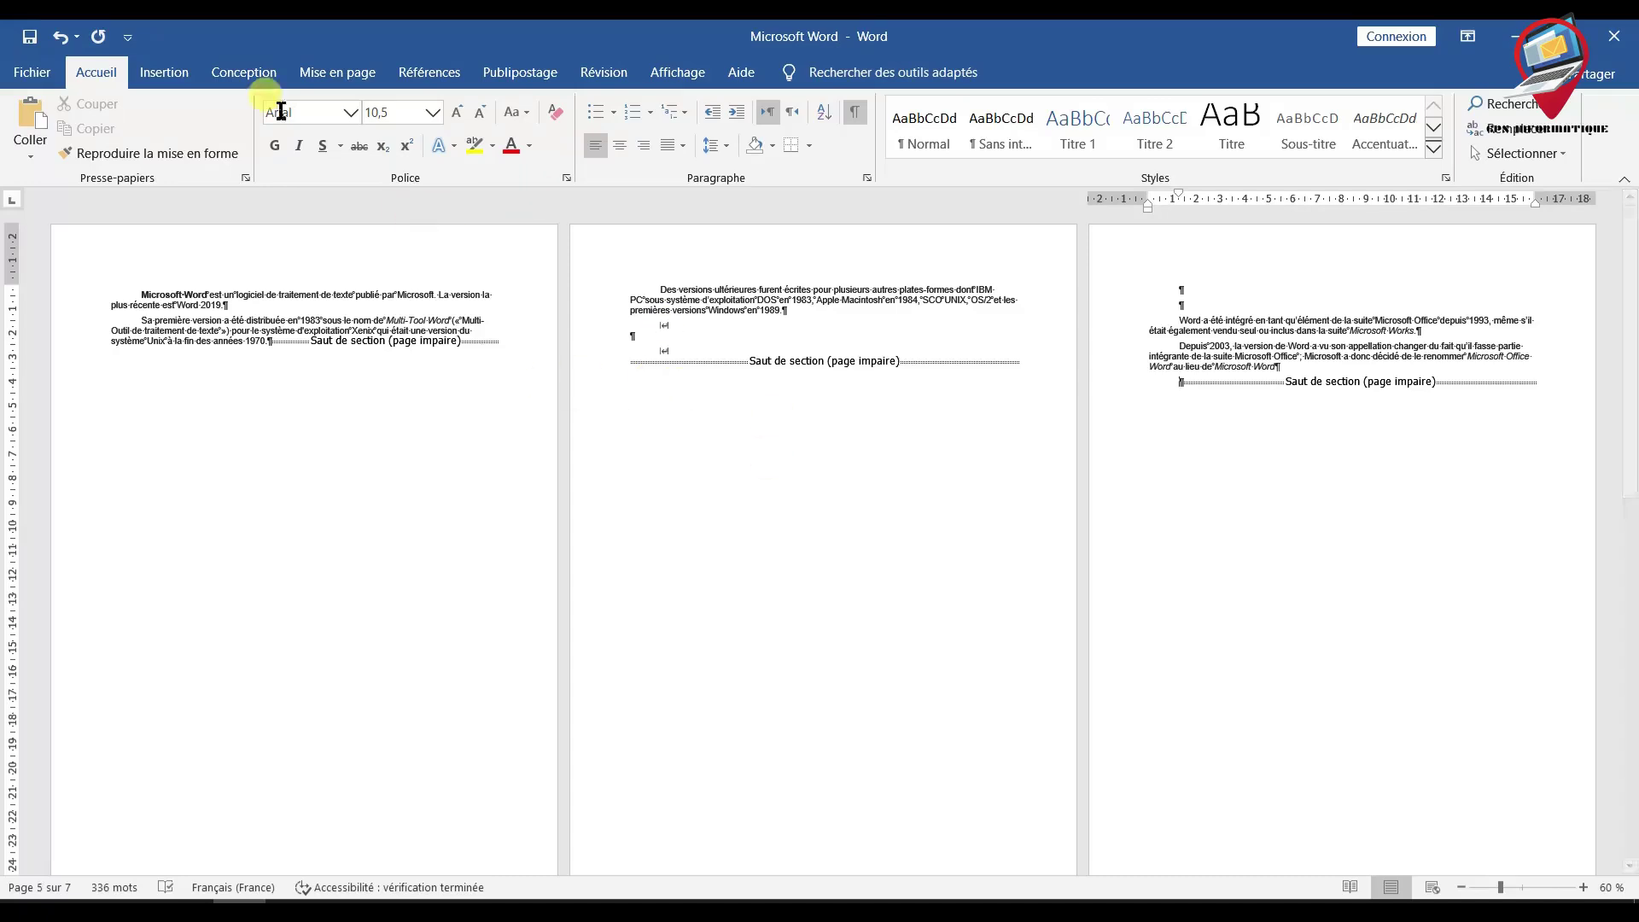
- Insert a page break before the paragraph starting "Sa première version" and select its marker
click(142, 320)
click(373, 81)
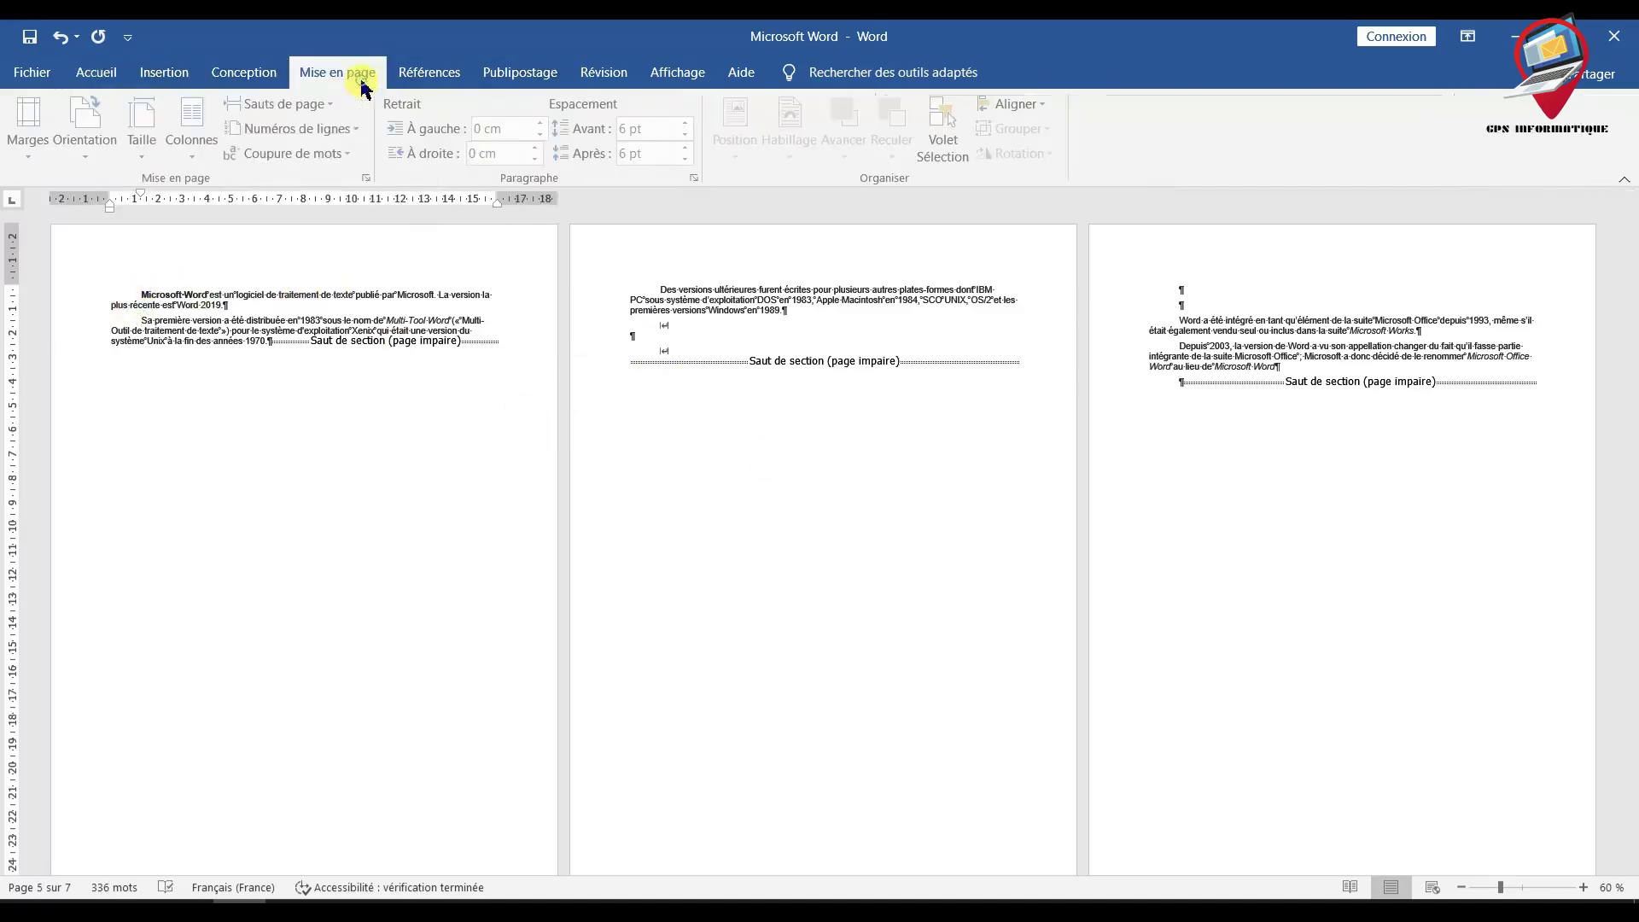
click(314, 105)
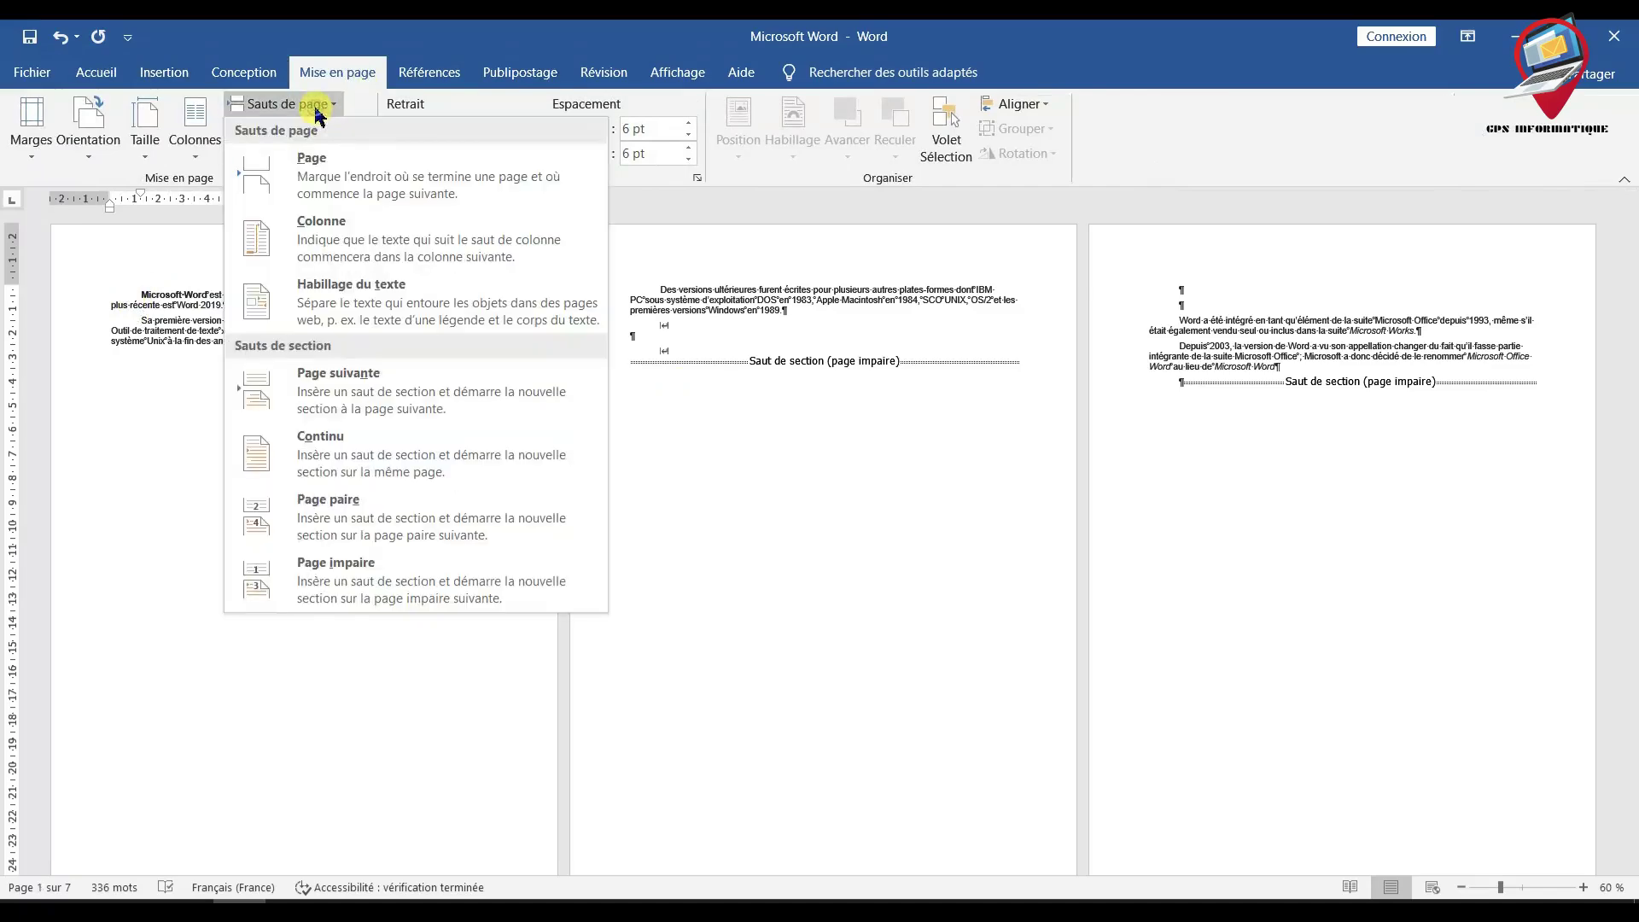
click(339, 188)
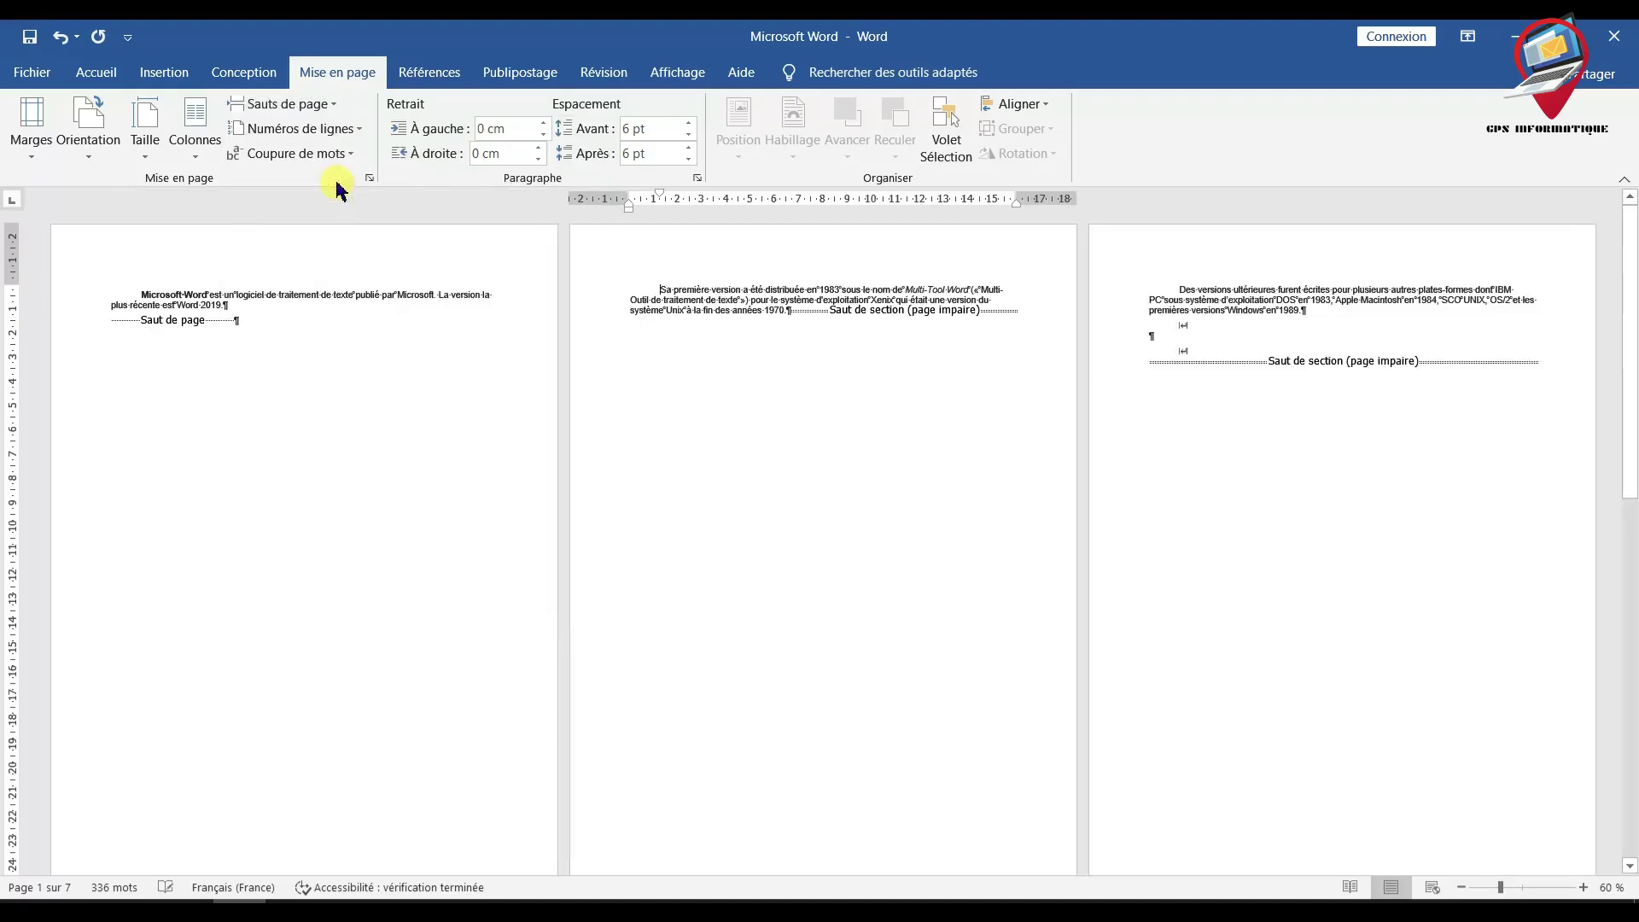
double_click(202, 324)
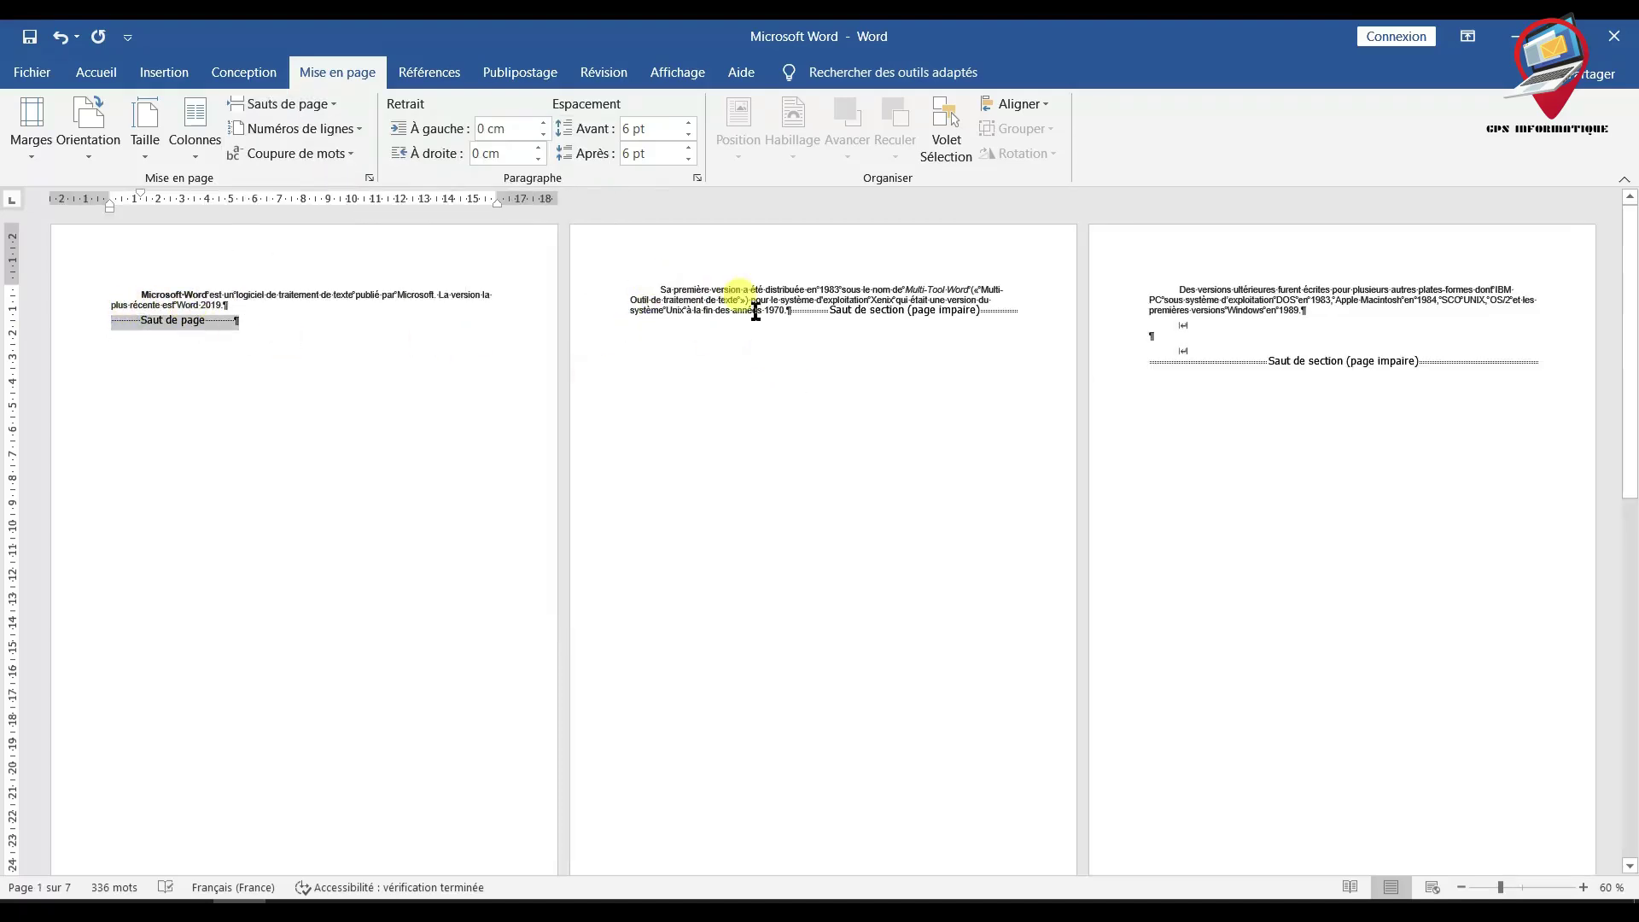
- Insert a column break after "sous système" in the paragraph starting "Des versions ultérieures" and inspect its marker up close
click(1226, 302)
click(333, 104)
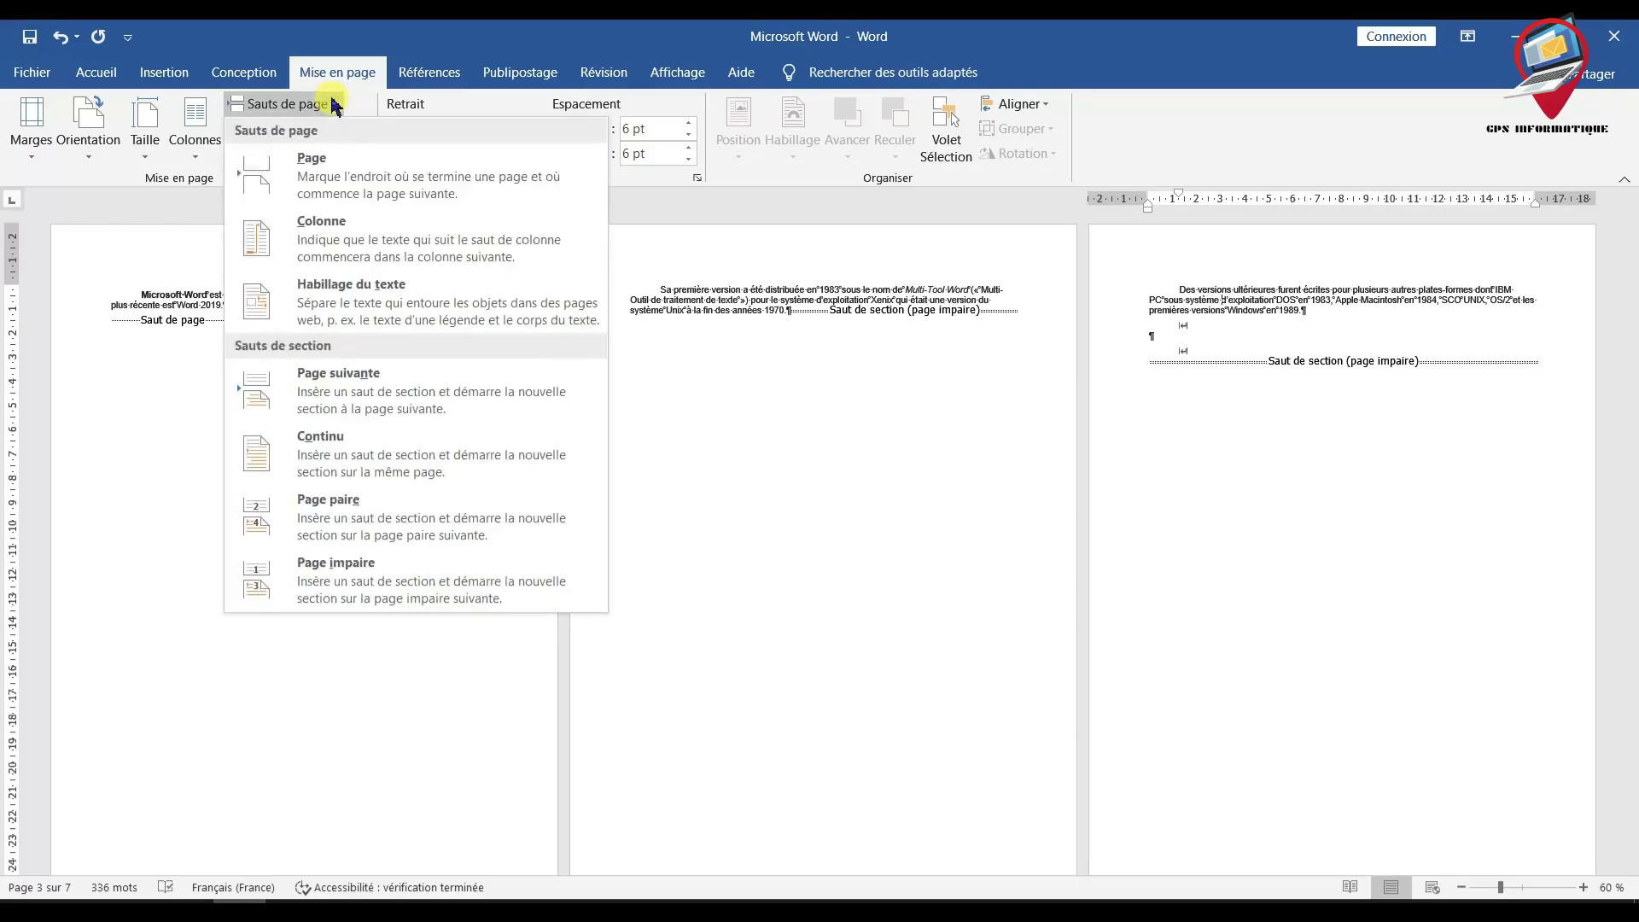
click(355, 243)
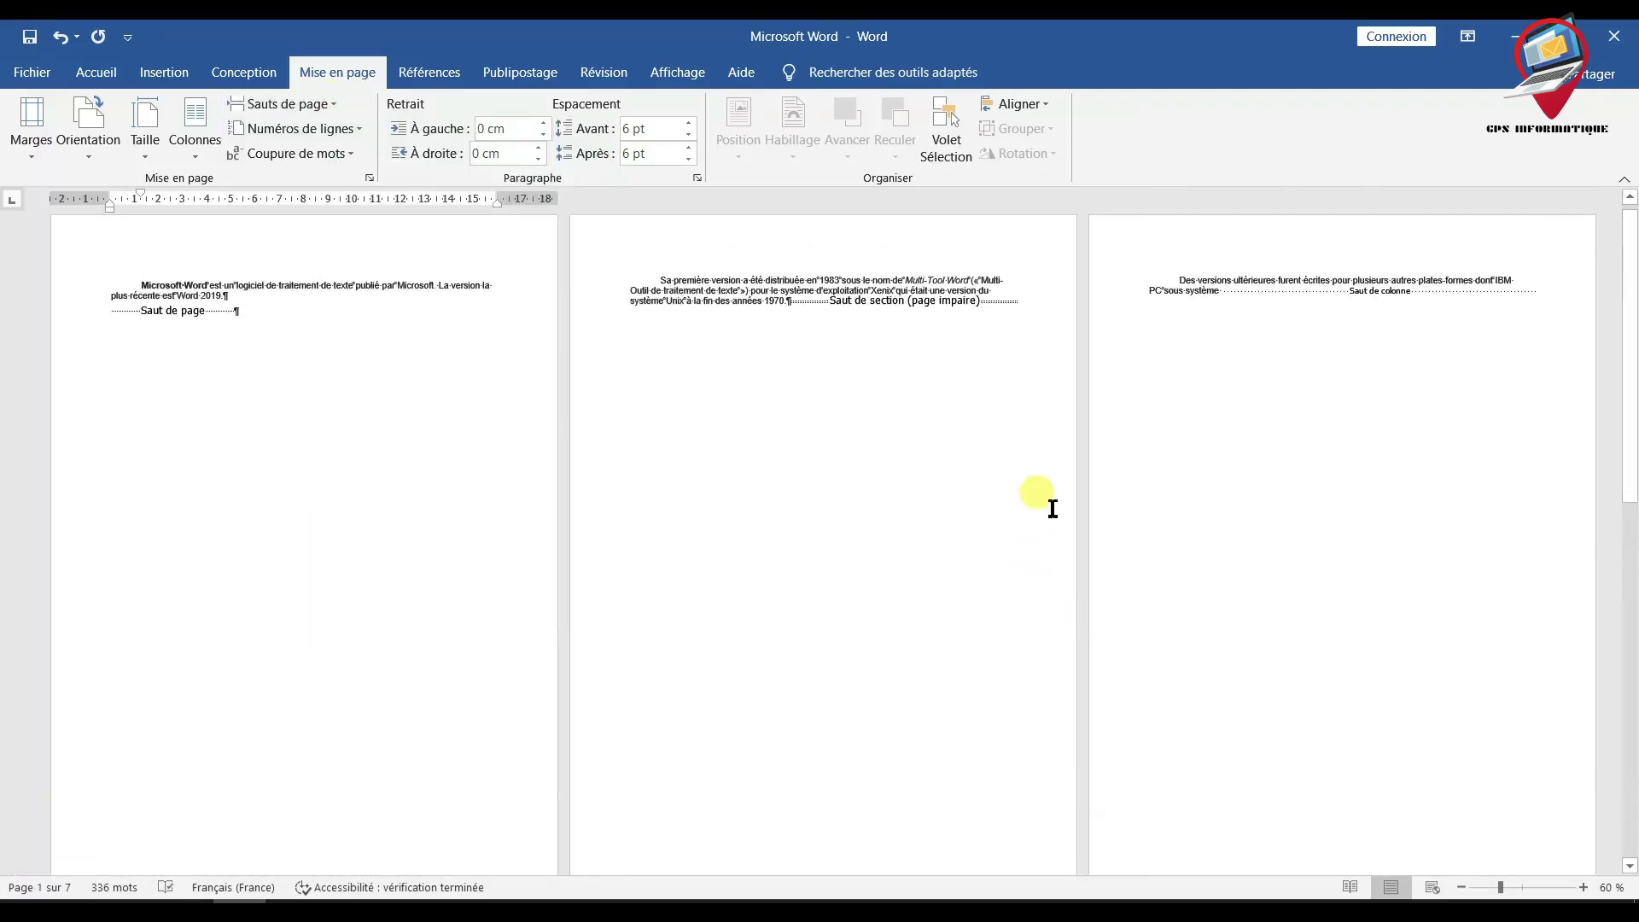
click(1408, 293)
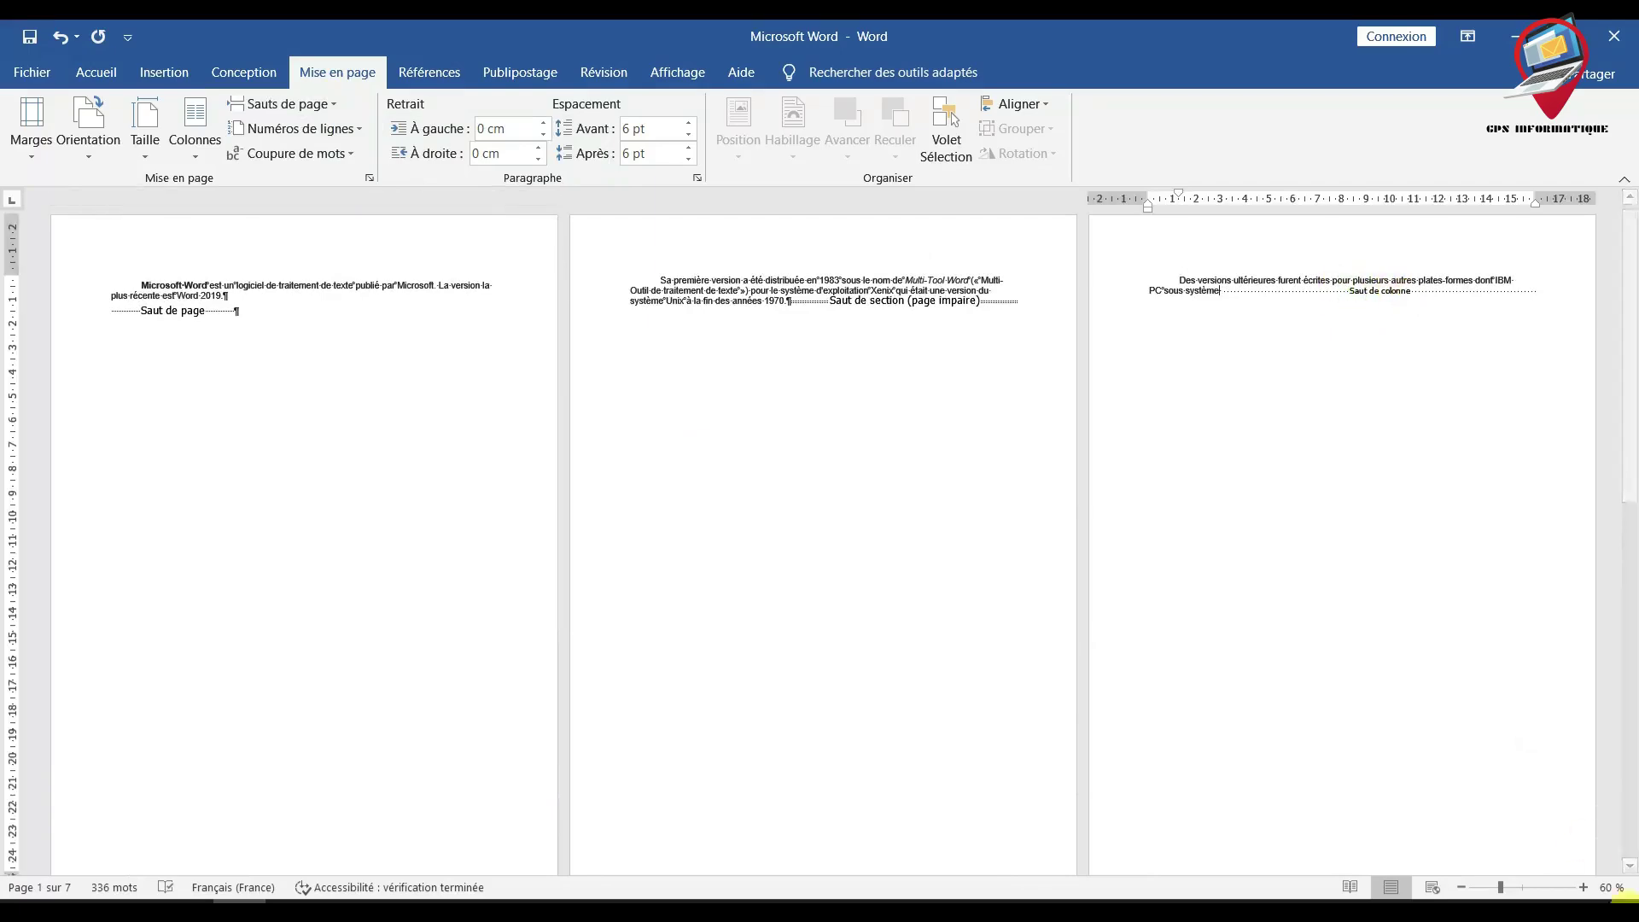
click(1583, 887)
click(1583, 888)
click(1583, 888)
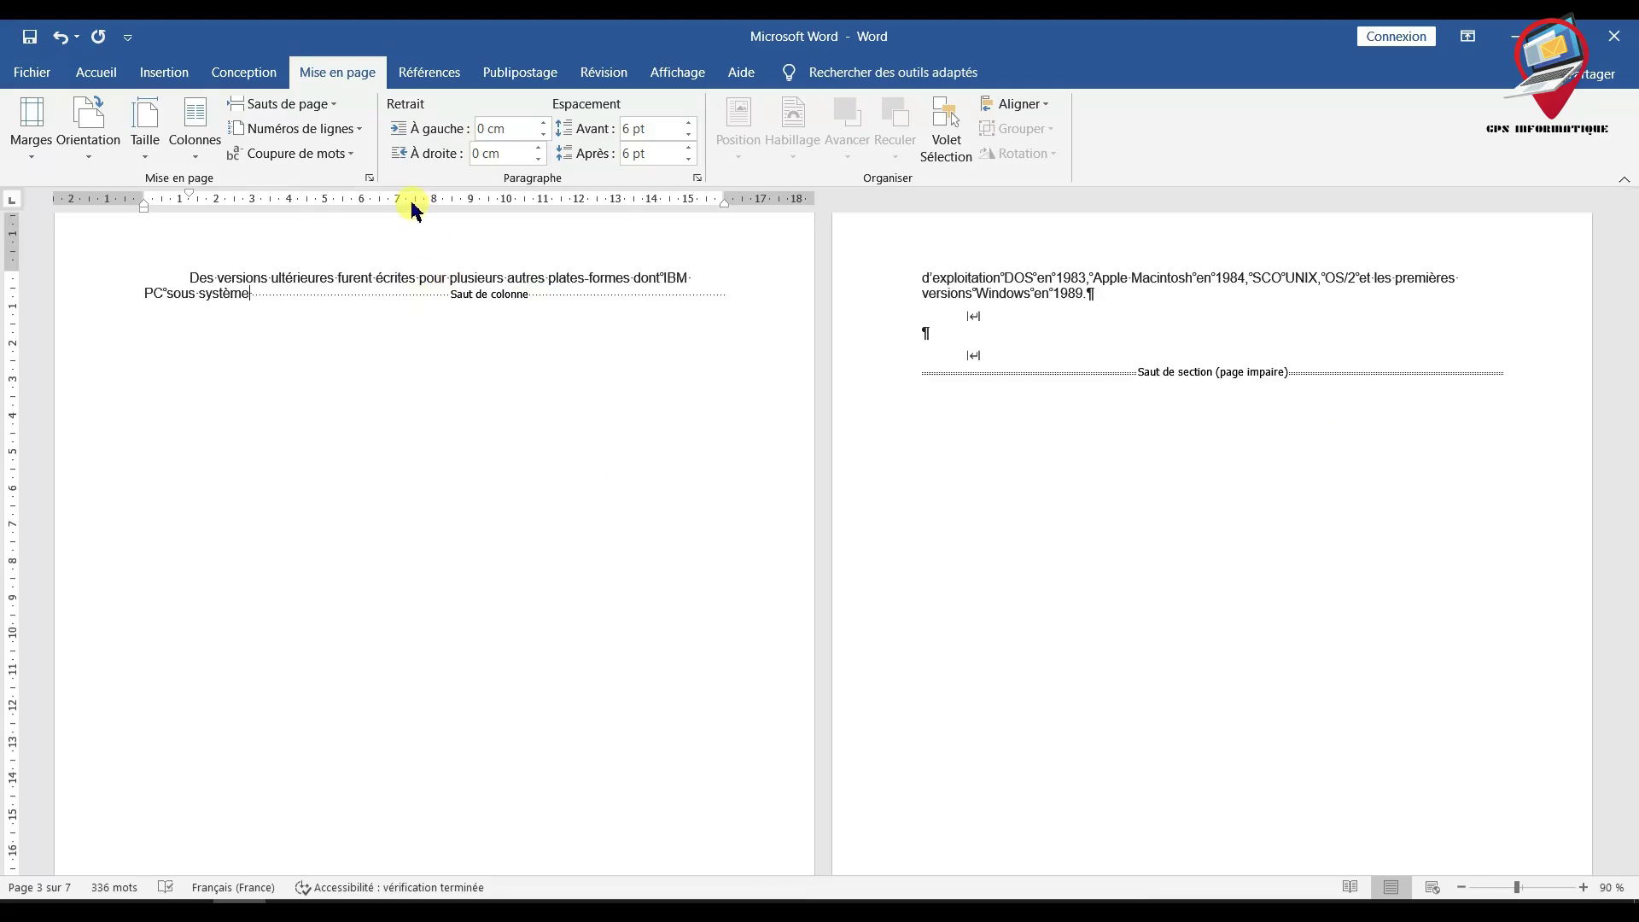
click(333, 105)
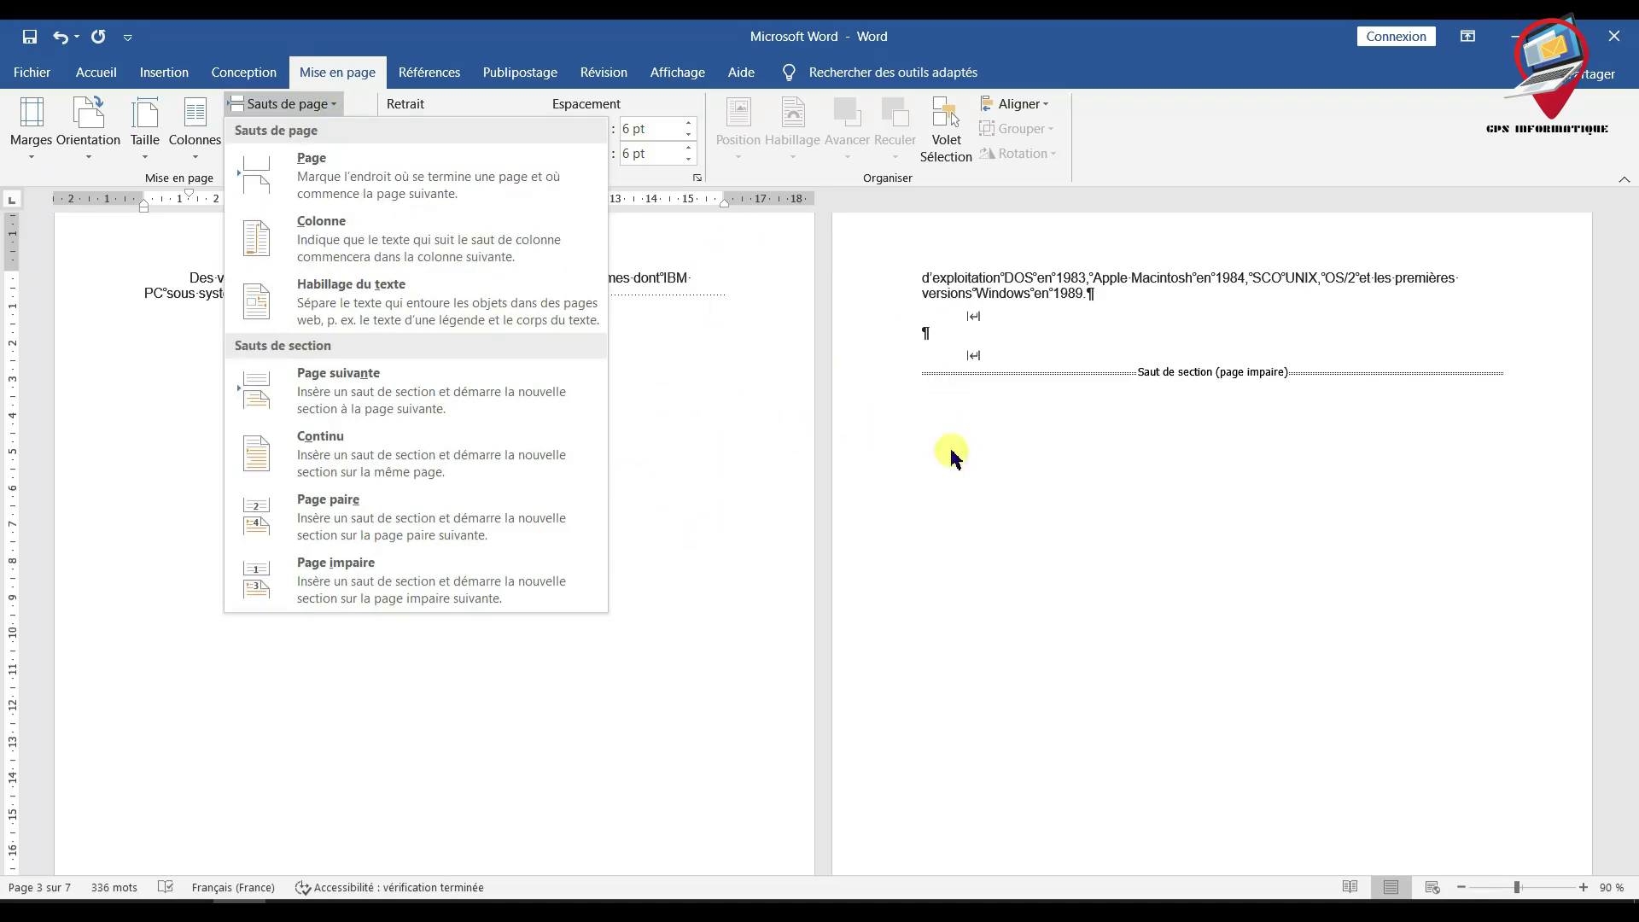
click(96, 72)
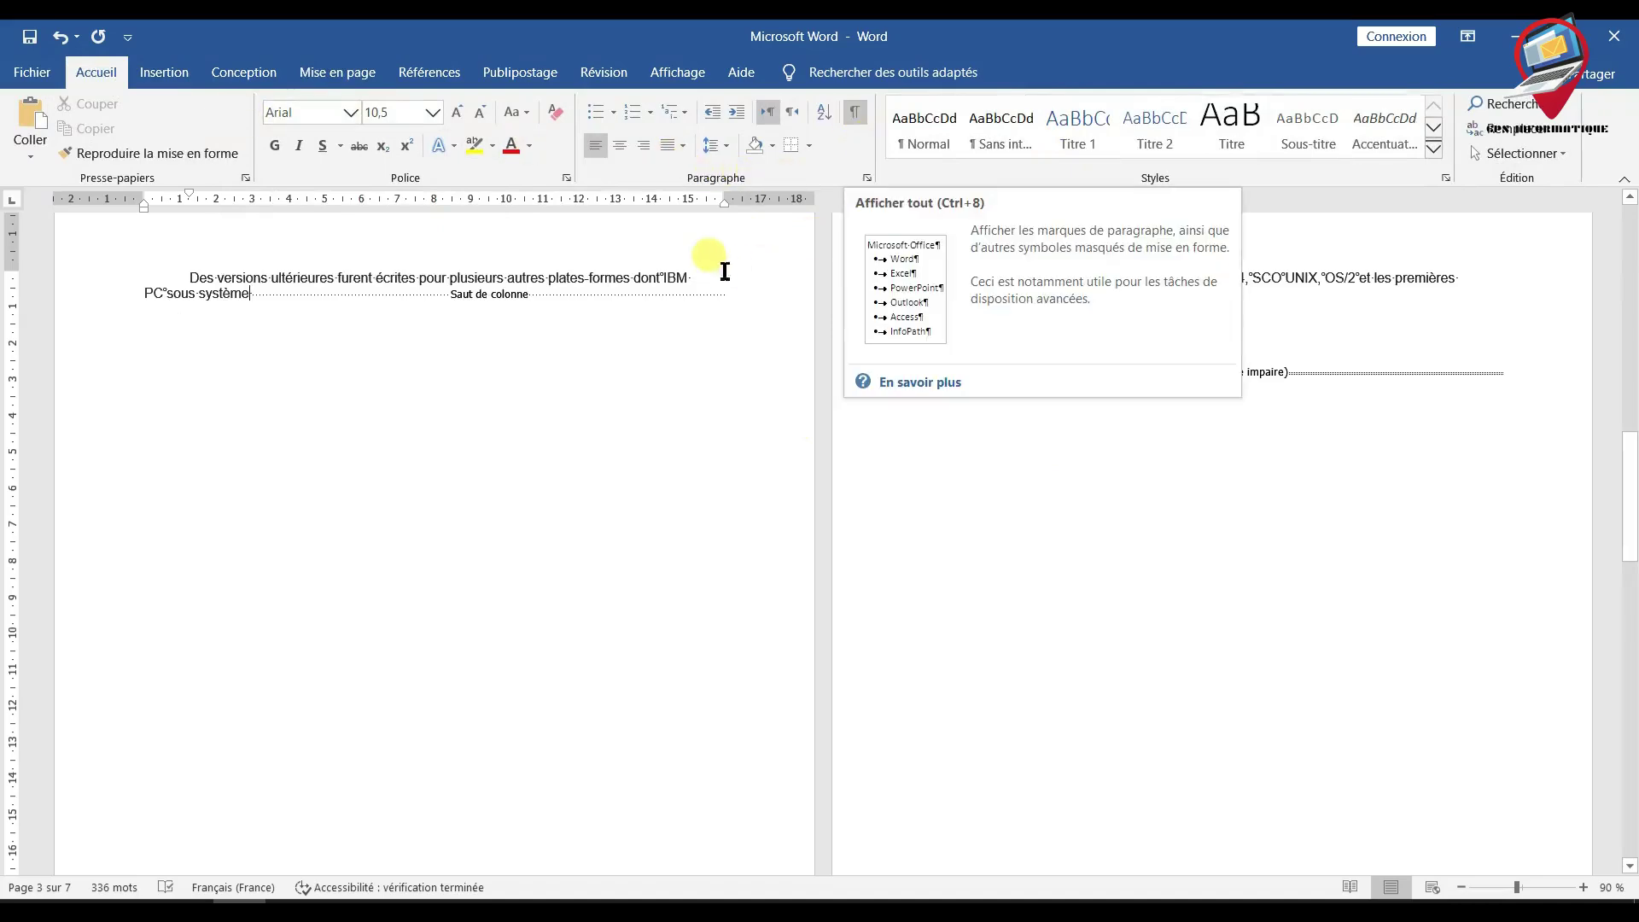
click(336, 71)
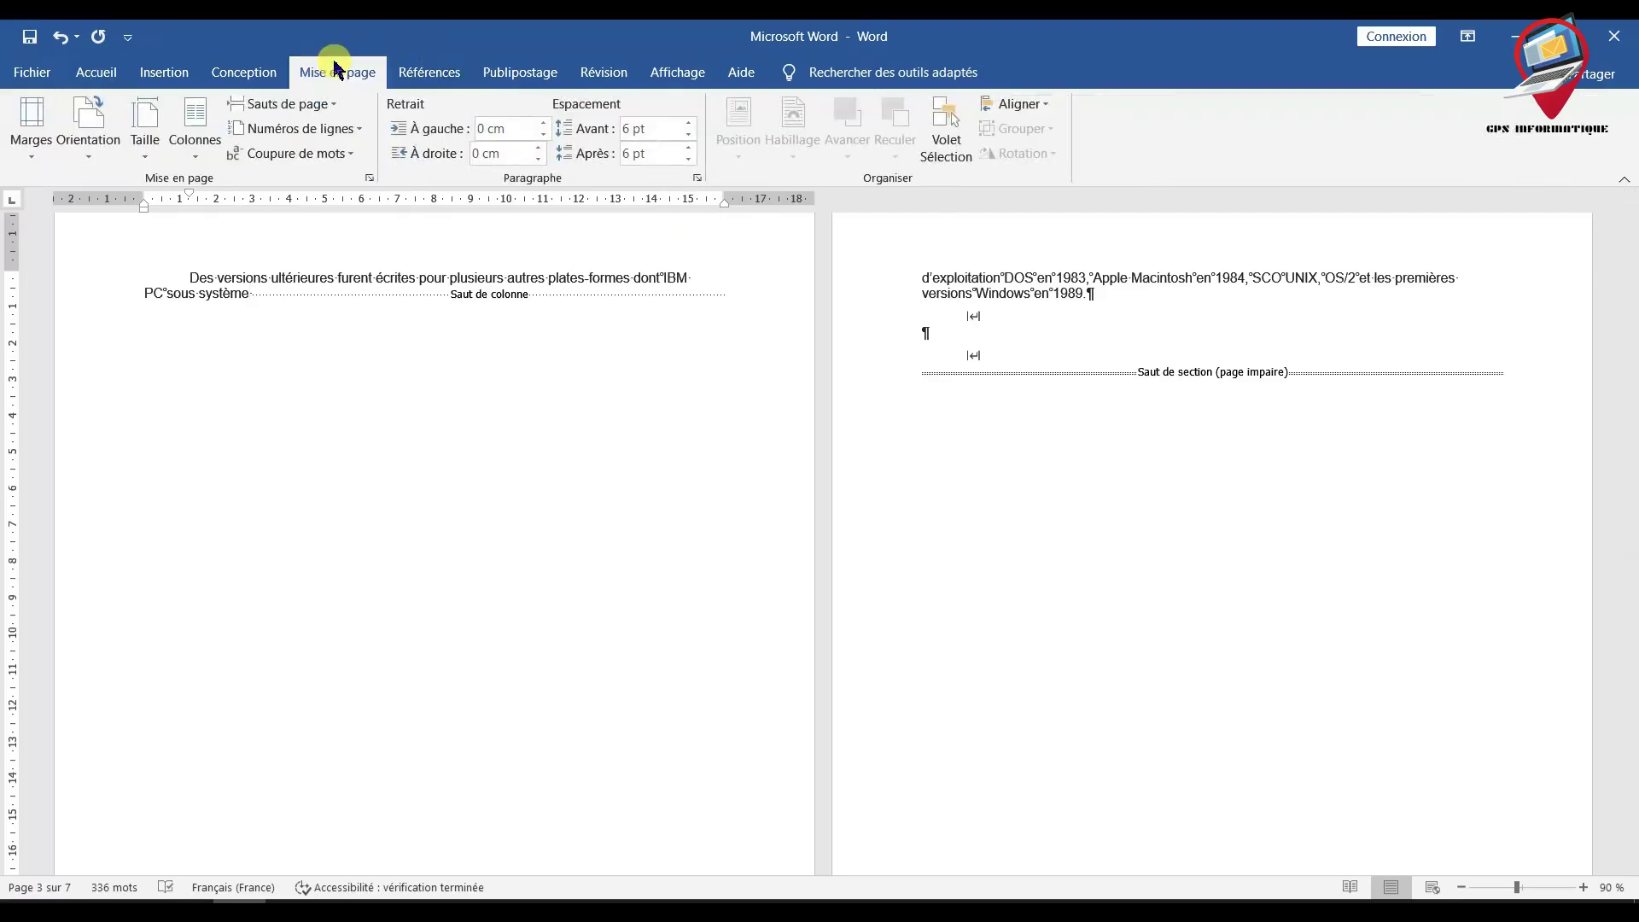